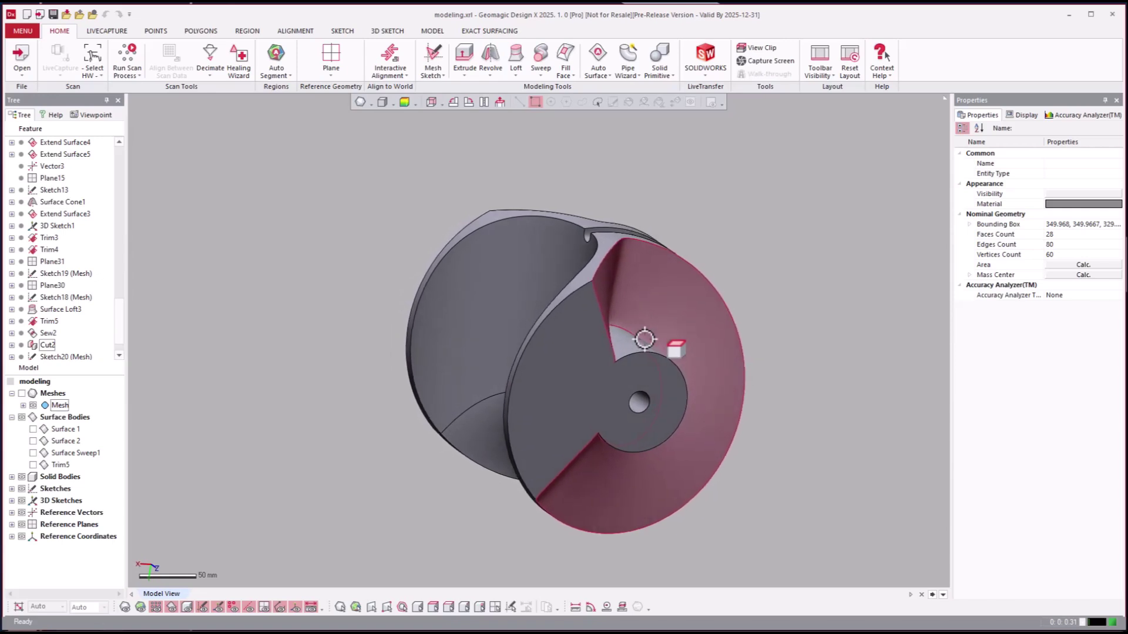
- Display the scan mesh in place of the solid body and examine it from several sides
{"action": "key", "text": "ctrl+1"}
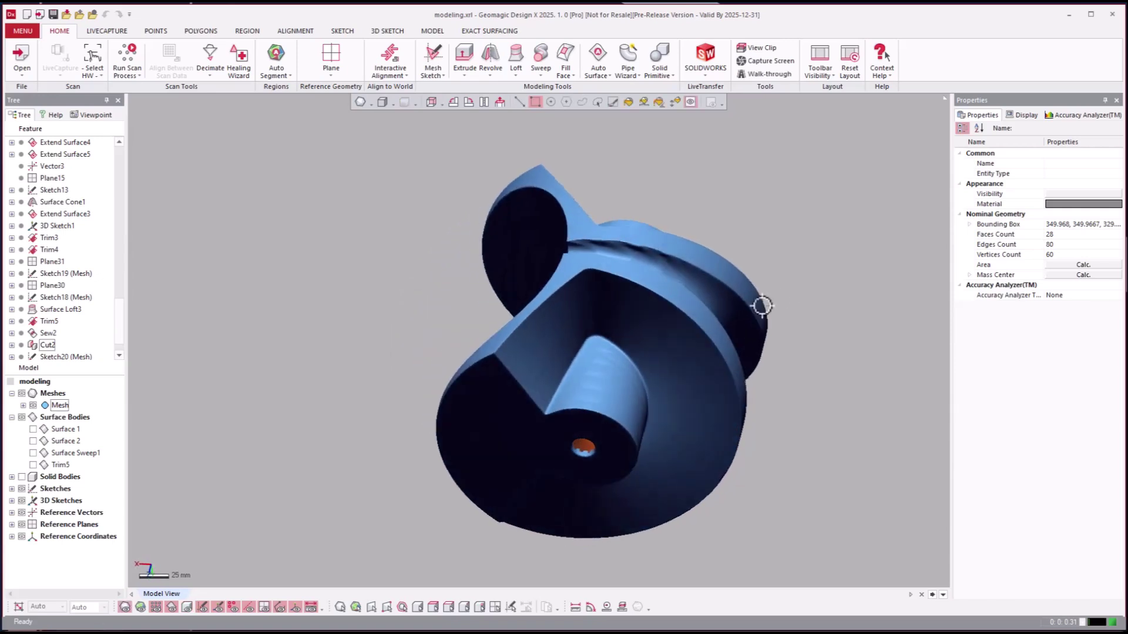
{"action": "scroll", "coordinate": [762, 306], "scroll_direction": "up", "scroll_amount": 5}
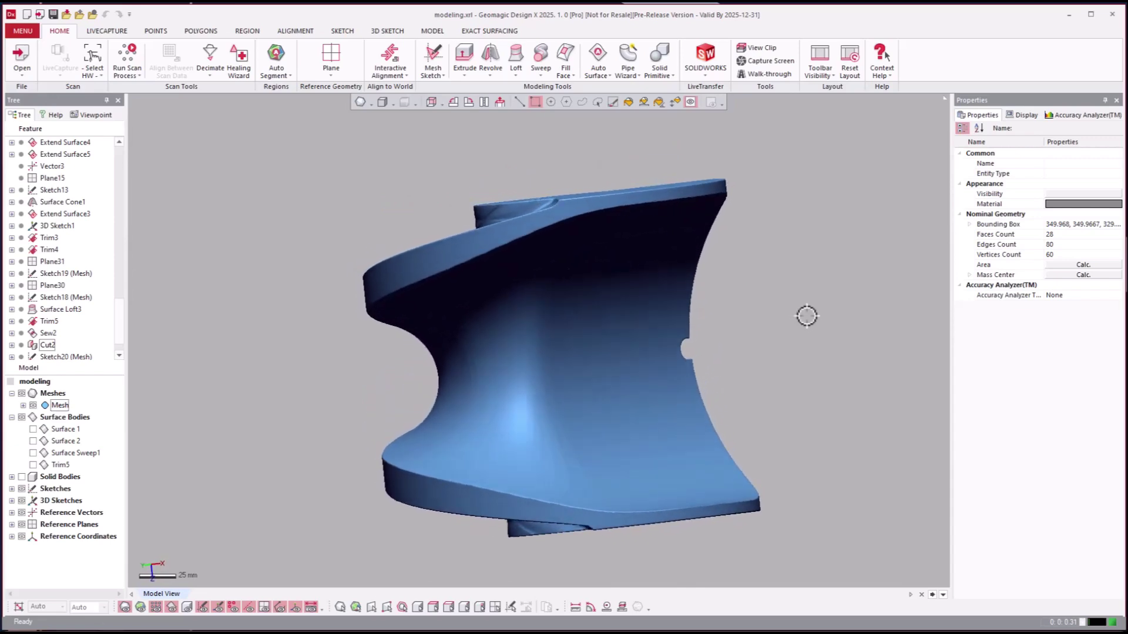
{"action": "right_click_drag", "start_coordinate": [805, 316], "coordinate": [824, 311]}
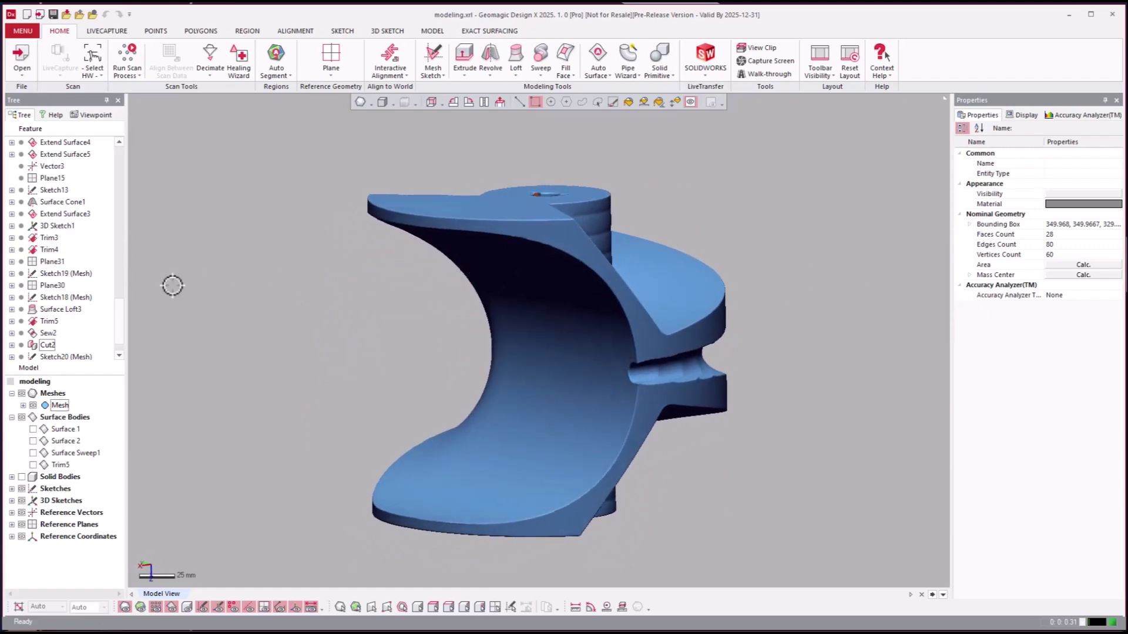
- Roll the model history back to just before the axis feature
{"action": "scroll", "coordinate": [104, 248], "scroll_direction": "up", "scroll_amount": 10}
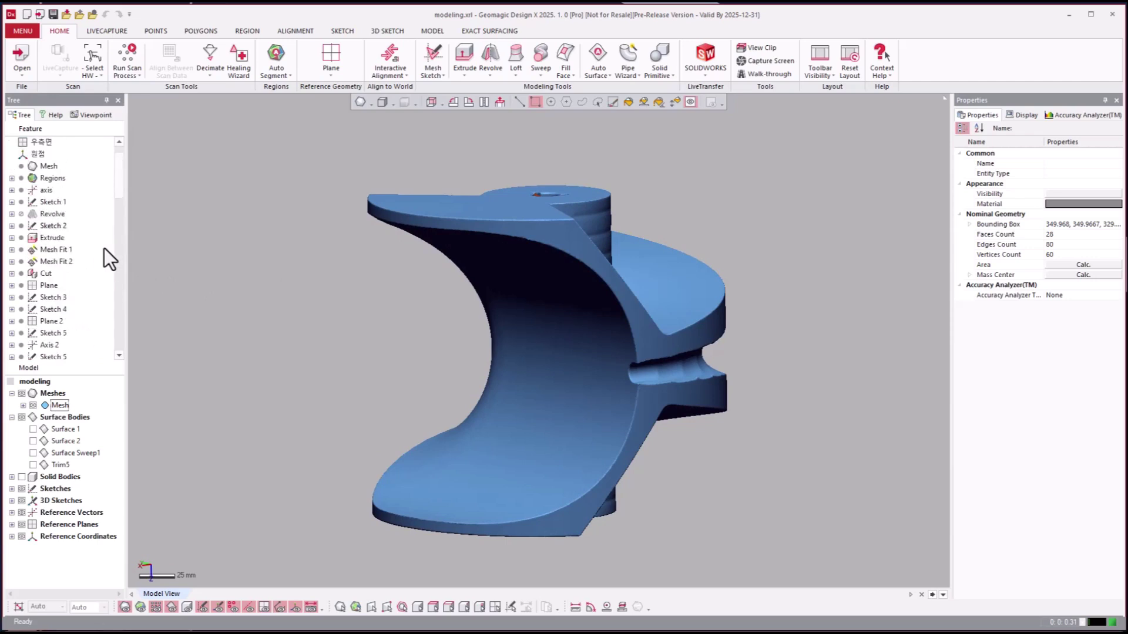
{"action": "scroll", "coordinate": [95, 250], "scroll_direction": "down", "scroll_amount": 10}
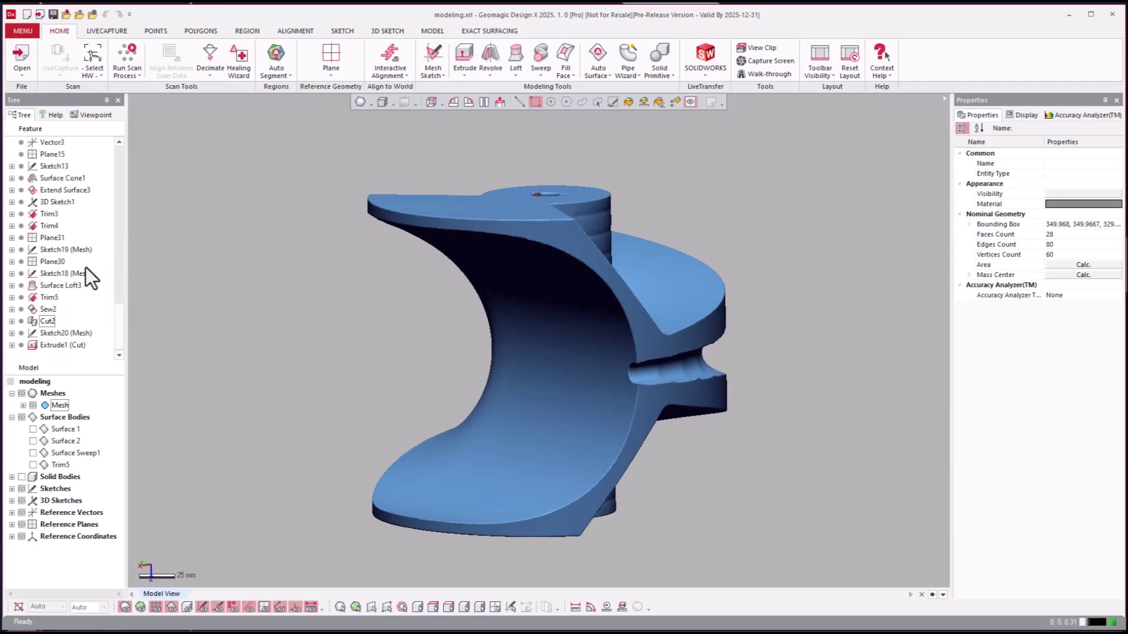
{"action": "scroll", "coordinate": [63, 264], "scroll_direction": "up", "scroll_amount": 10}
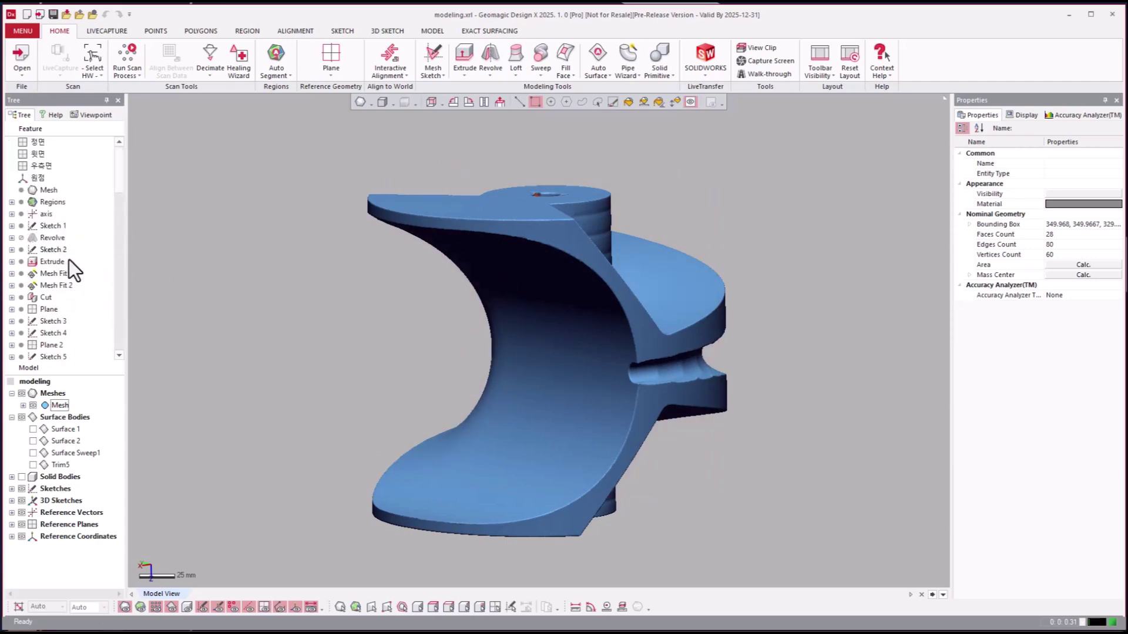
{"action": "left_click", "coordinate": [44, 216]}
{"action": "right_click", "coordinate": [44, 216]}
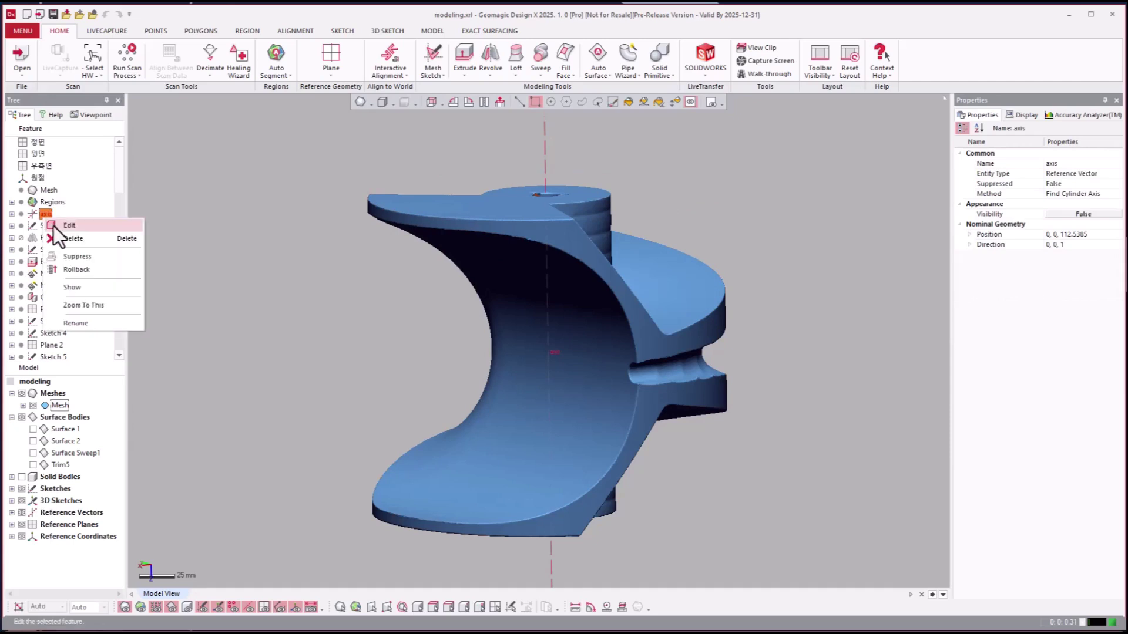
{"action": "left_click", "coordinate": [84, 260]}
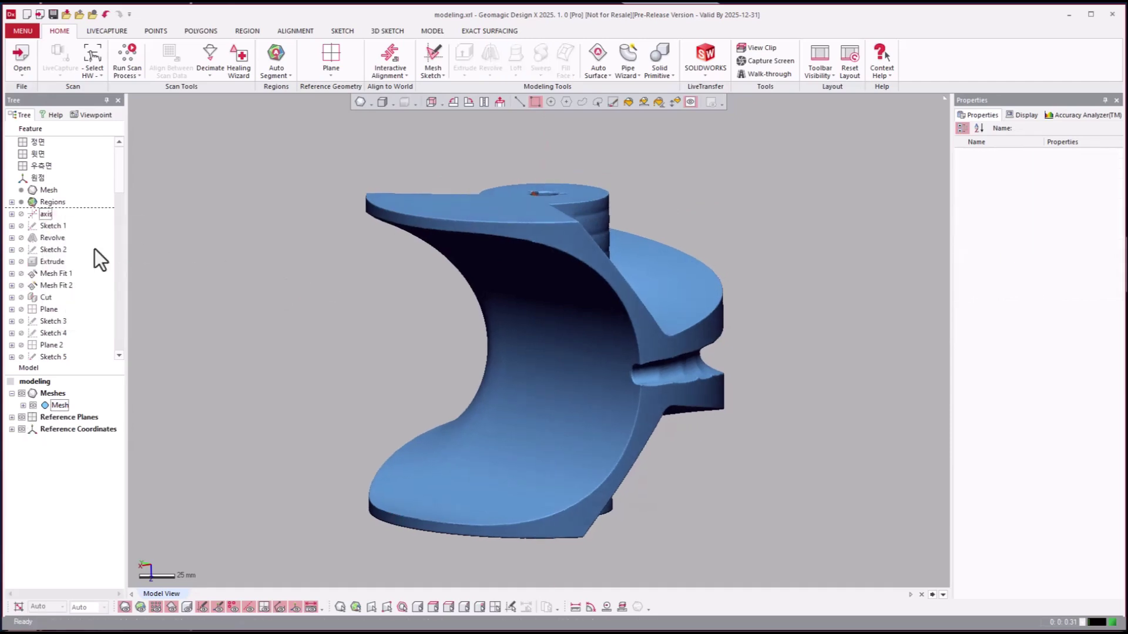
- Roll the history forward through the axis, Sketch 1 and the Revolve feature, and clear the selection
{"action": "left_click", "coordinate": [44, 216]}
{"action": "right_click", "coordinate": [45, 217]}
{"action": "left_click", "coordinate": [37, 225]}
{"action": "right_click", "coordinate": [38, 225]}
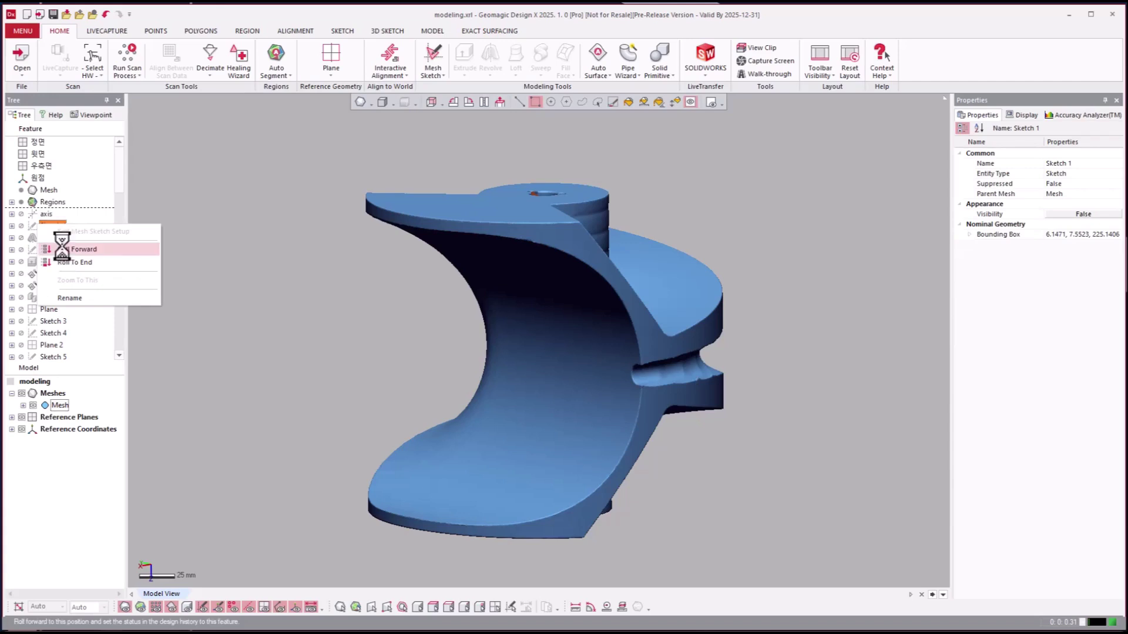
{"action": "right_click_drag", "start_coordinate": [235, 282], "coordinate": [133, 252]}
{"action": "left_click", "coordinate": [44, 238]}
{"action": "right_click", "coordinate": [45, 238]}
{"action": "left_click", "coordinate": [55, 243]}
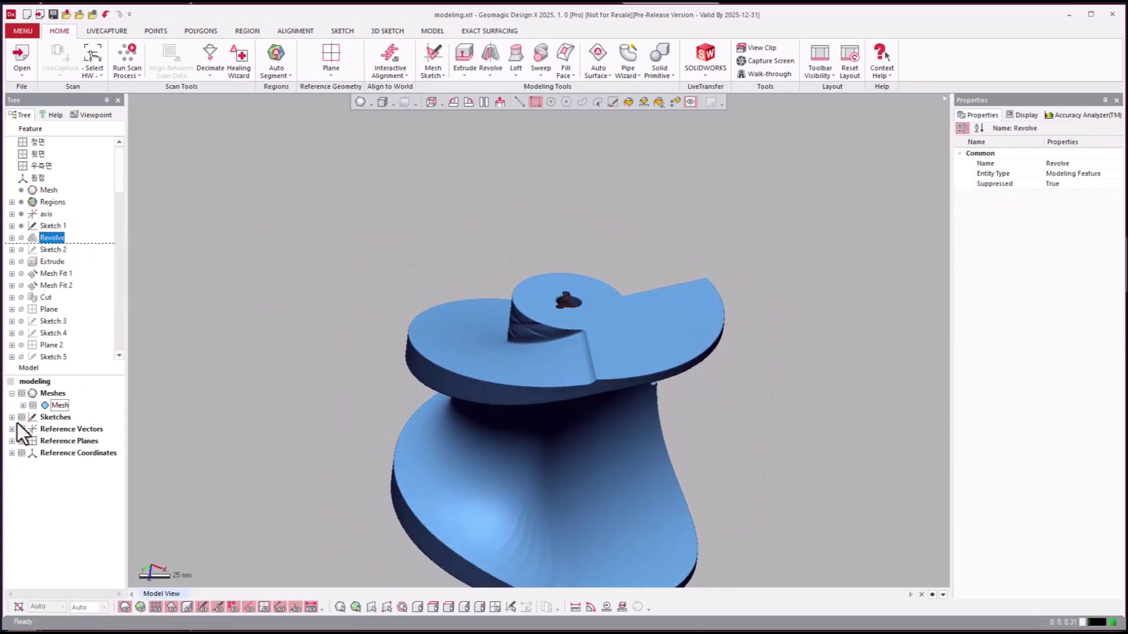
{"action": "right_click_drag", "start_coordinate": [303, 253], "coordinate": [300, 232]}
{"action": "key", "text": "Escape"}
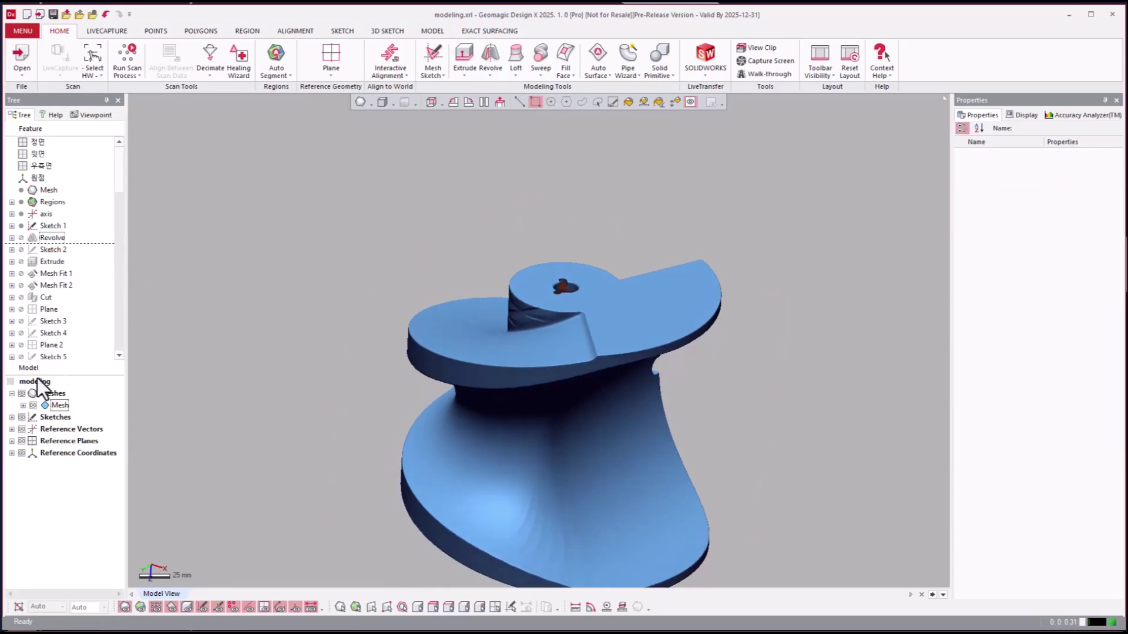
{"action": "right_click_drag", "start_coordinate": [201, 374], "coordinate": [276, 349]}
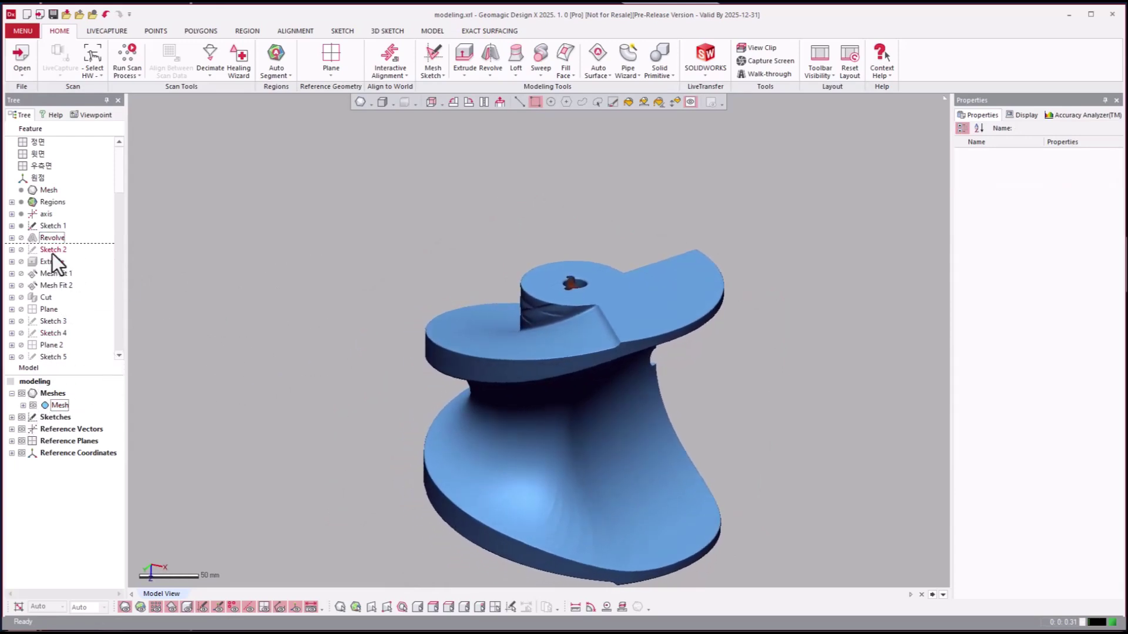
- Roll the history forward through Sketch 2 and Extrude, and check the extruded cylinder and its base sketch against the mesh
{"action": "left_click", "coordinate": [55, 252]}
{"action": "right_click", "coordinate": [59, 253]}
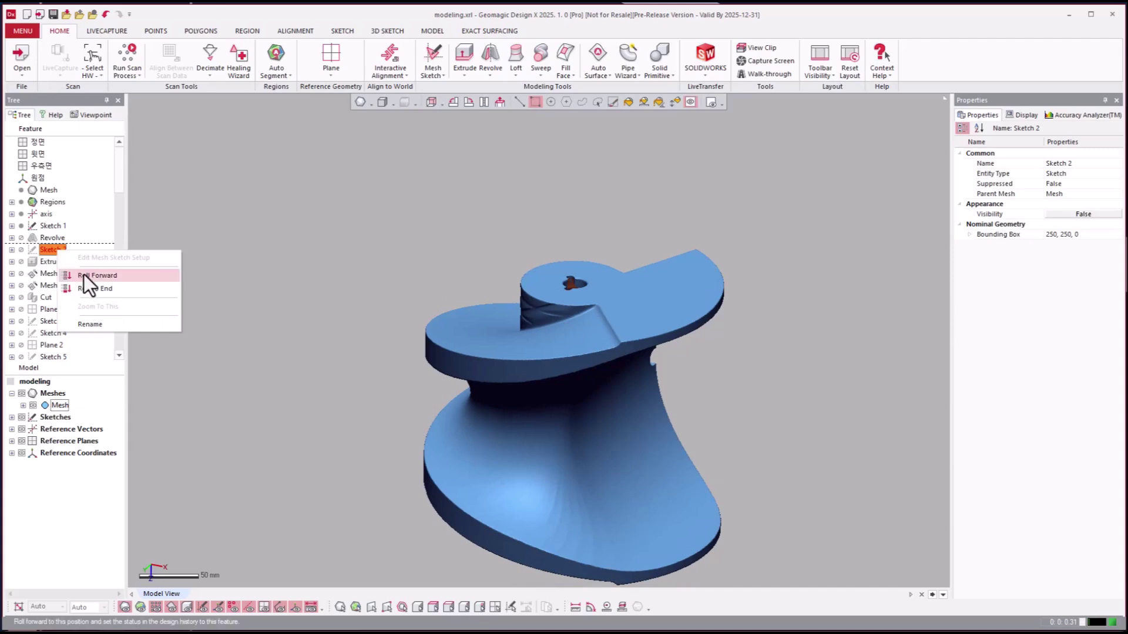
{"action": "left_click", "coordinate": [84, 274]}
{"action": "left_click", "coordinate": [51, 262]}
{"action": "right_click", "coordinate": [50, 263]}
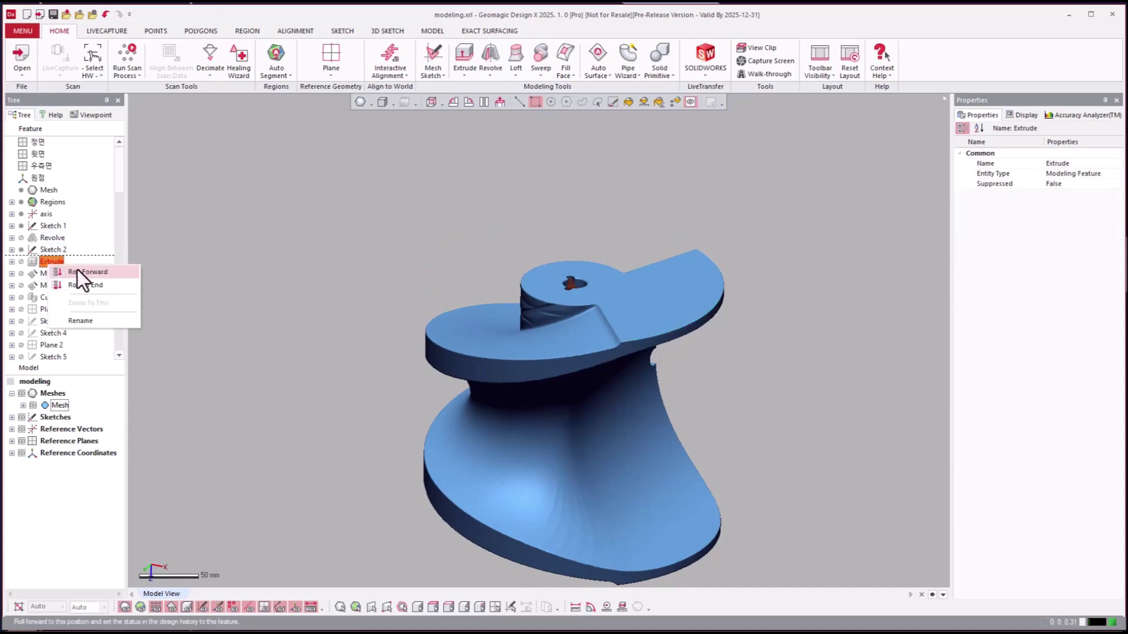
{"action": "left_click", "coordinate": [75, 272]}
{"action": "left_click", "coordinate": [245, 159]}
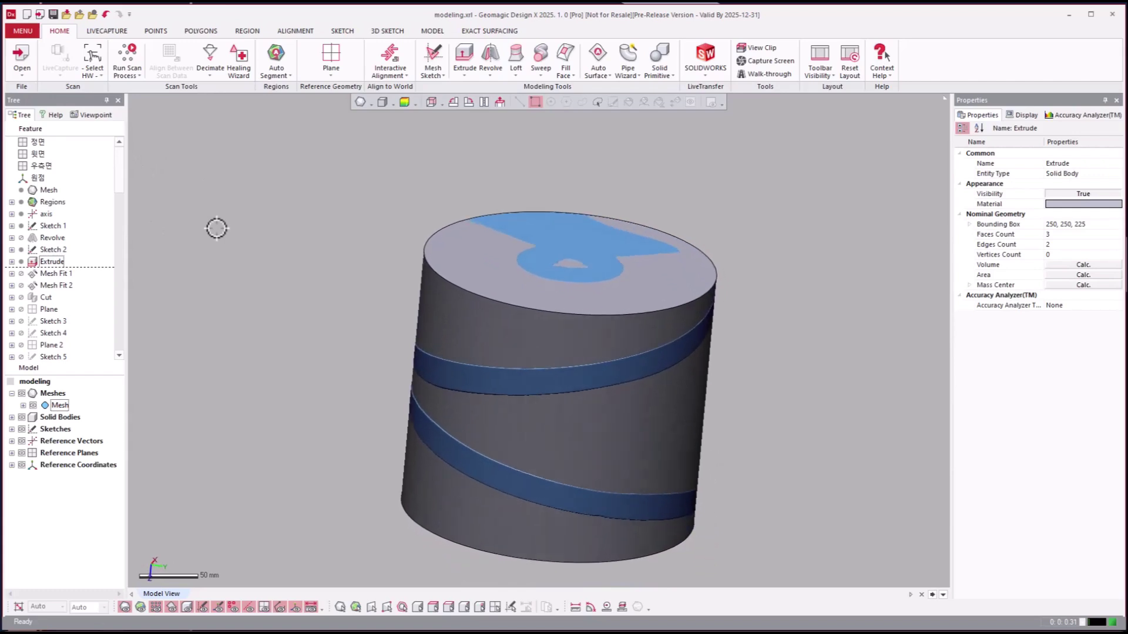
{"action": "left_click", "coordinate": [50, 249]}
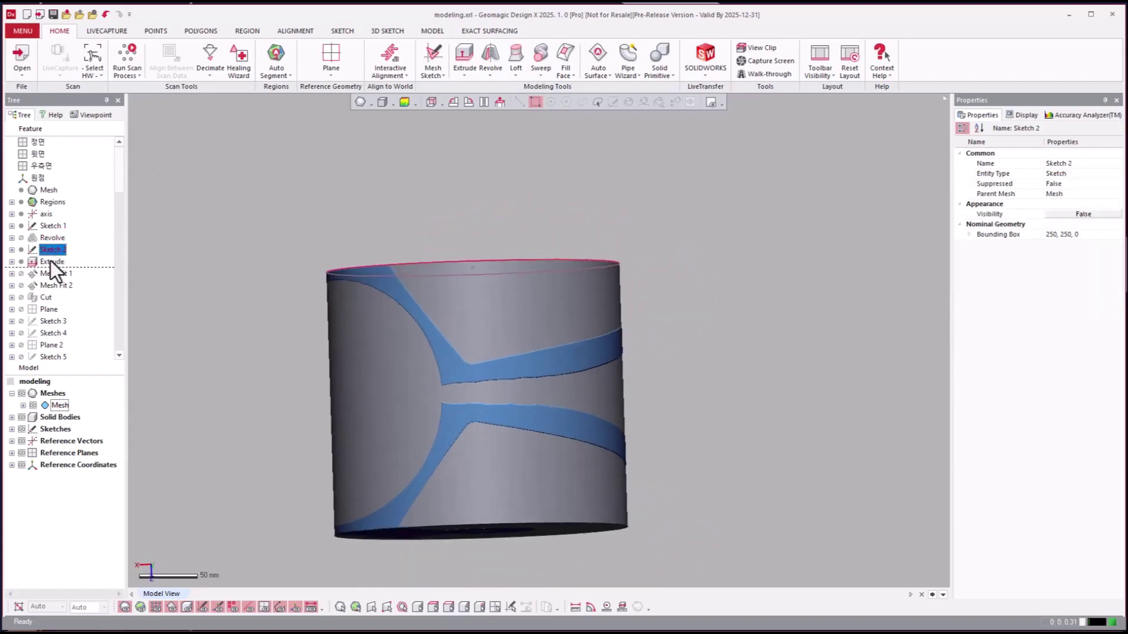
- Roll the history forward to Mesh Fit 1 and show Surface 1 over the mesh with the solid bodies hidden
{"action": "left_click", "coordinate": [56, 274]}
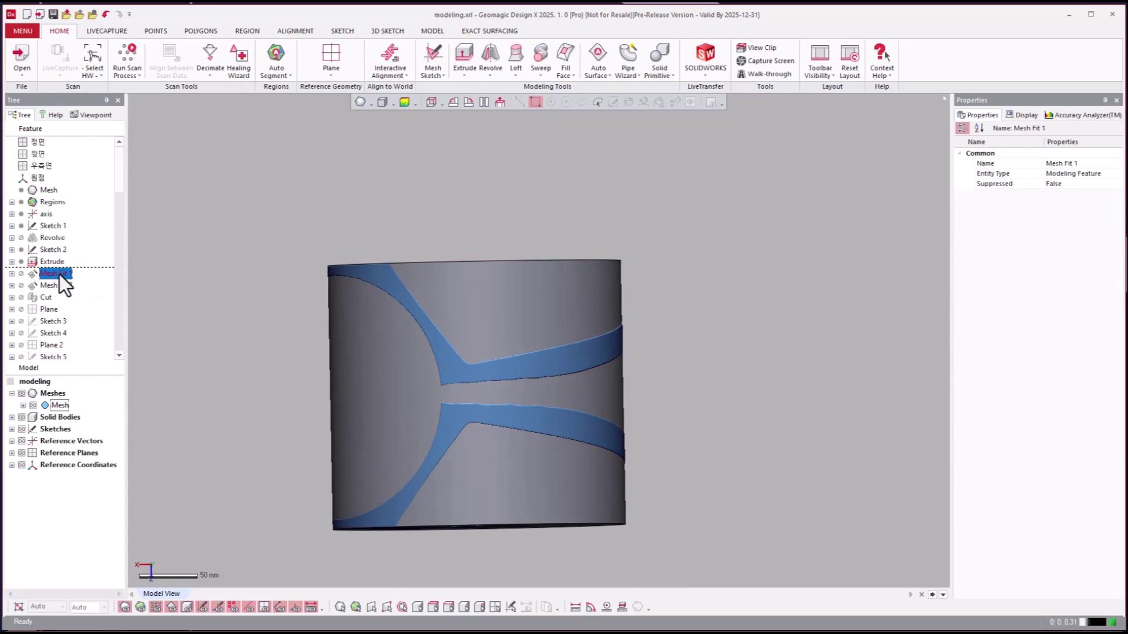
{"action": "right_click", "coordinate": [61, 273]}
{"action": "left_click", "coordinate": [72, 280]}
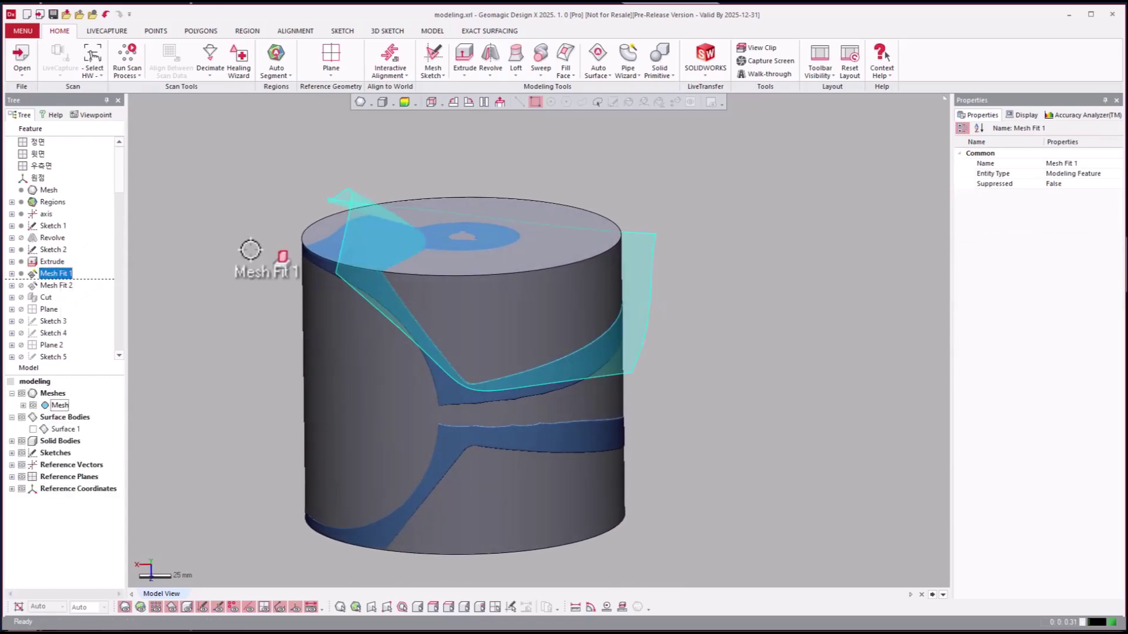
{"action": "key", "text": "ctrl+5"}
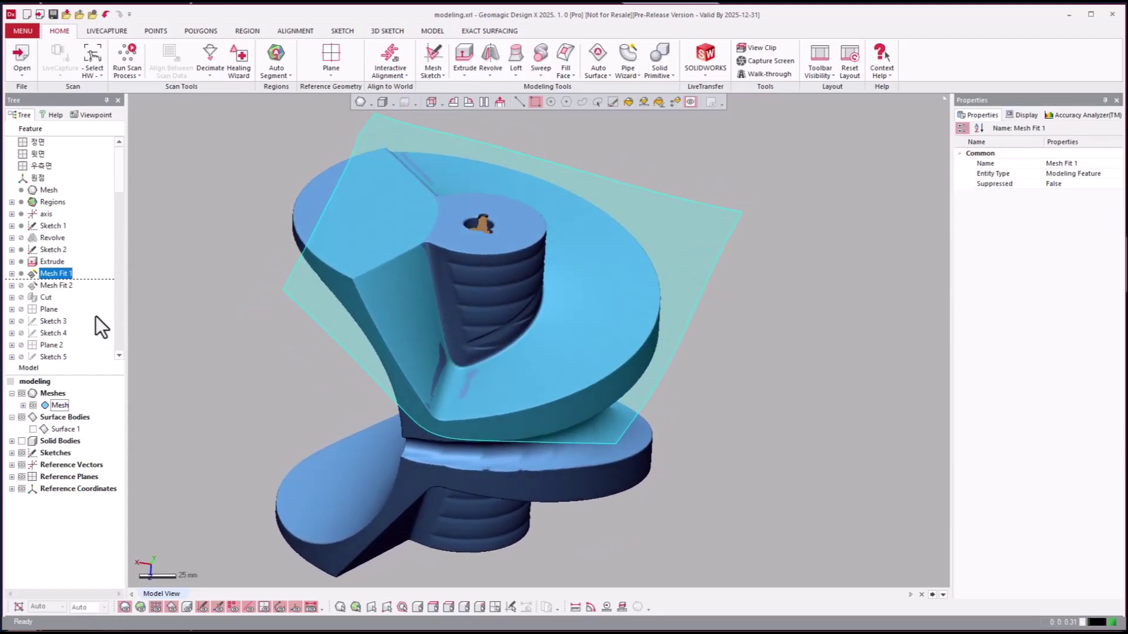
{"action": "left_click", "coordinate": [32, 429]}
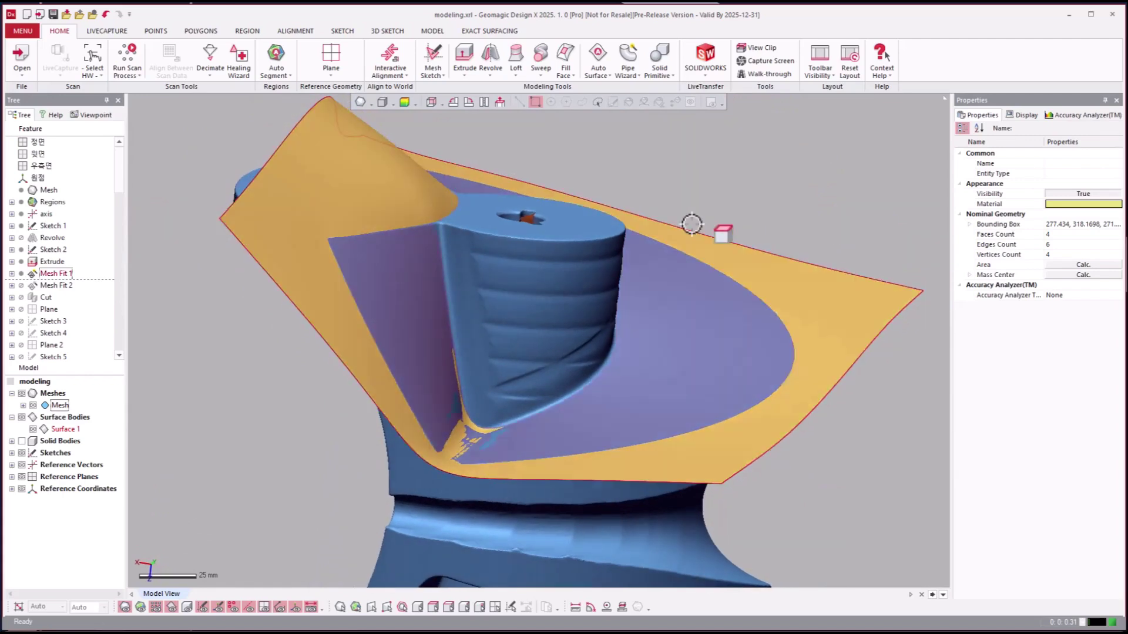
{"action": "mouse_move", "coordinate": [680, 230]}
{"action": "right_mouse_down"}
{"action": "mouse_move", "coordinate": [541, 347]}
{"action": "mouse_move", "coordinate": [399, 437]}
{"action": "right_mouse_up"}
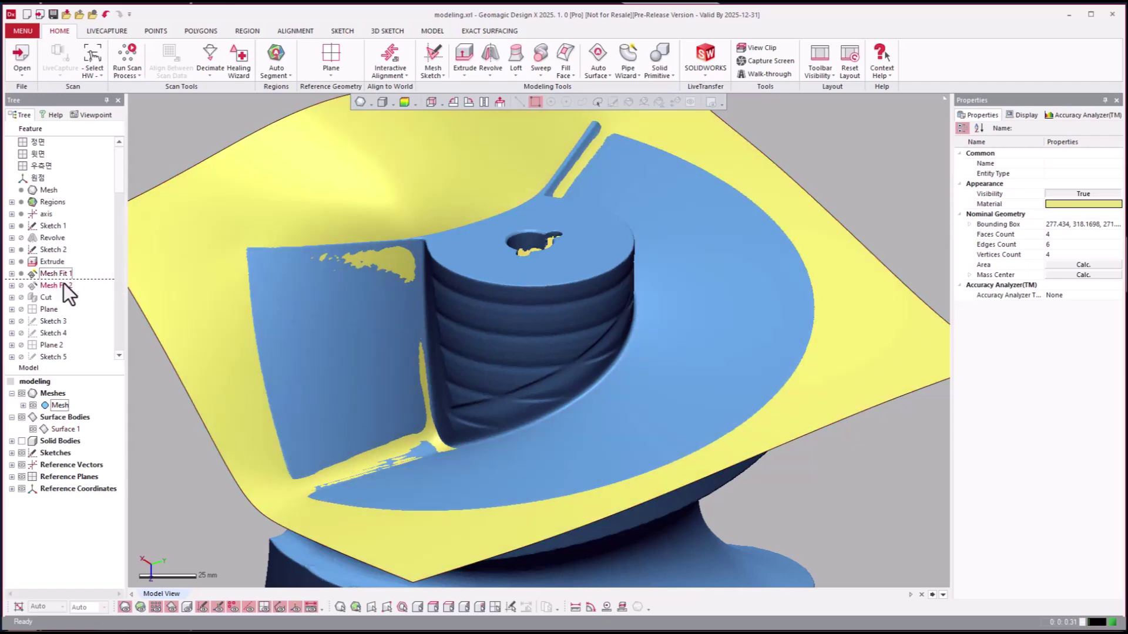
- Roll the history forward to Mesh Fit 2 and show Surface 2, comparing the fitted surface with the mesh
{"action": "left_click", "coordinate": [65, 285]}
{"action": "right_click", "coordinate": [65, 285]}
{"action": "left_click", "coordinate": [86, 289]}
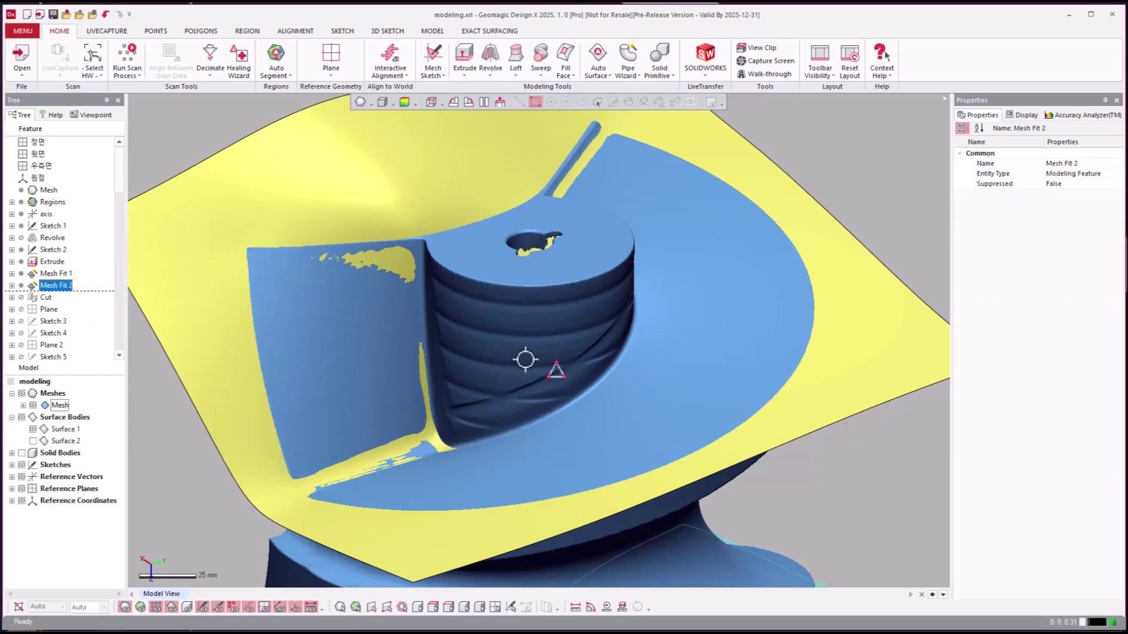
{"action": "left_click", "coordinate": [861, 479]}
{"action": "right_click_drag", "start_coordinate": [862, 480], "coordinate": [165, 415]}
{"action": "left_click", "coordinate": [33, 441]}
{"action": "right_click_drag", "start_coordinate": [399, 401], "coordinate": [519, 465]}
{"action": "right_click_drag", "start_coordinate": [801, 415], "coordinate": [795, 402]}
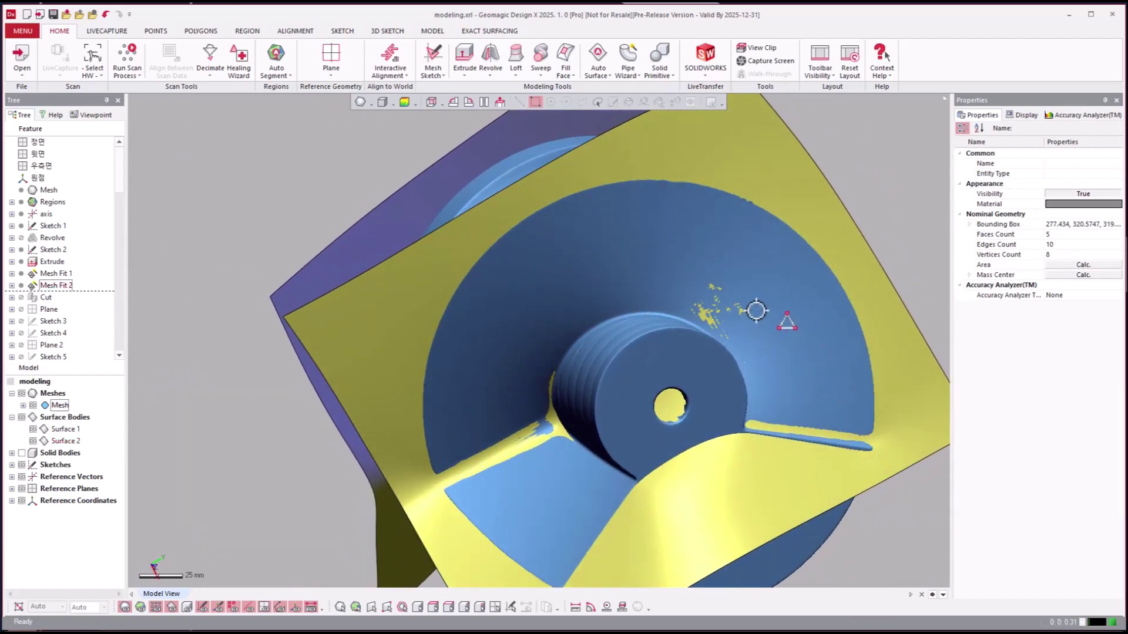
{"action": "right_click_drag", "start_coordinate": [543, 471], "coordinate": [133, 286]}
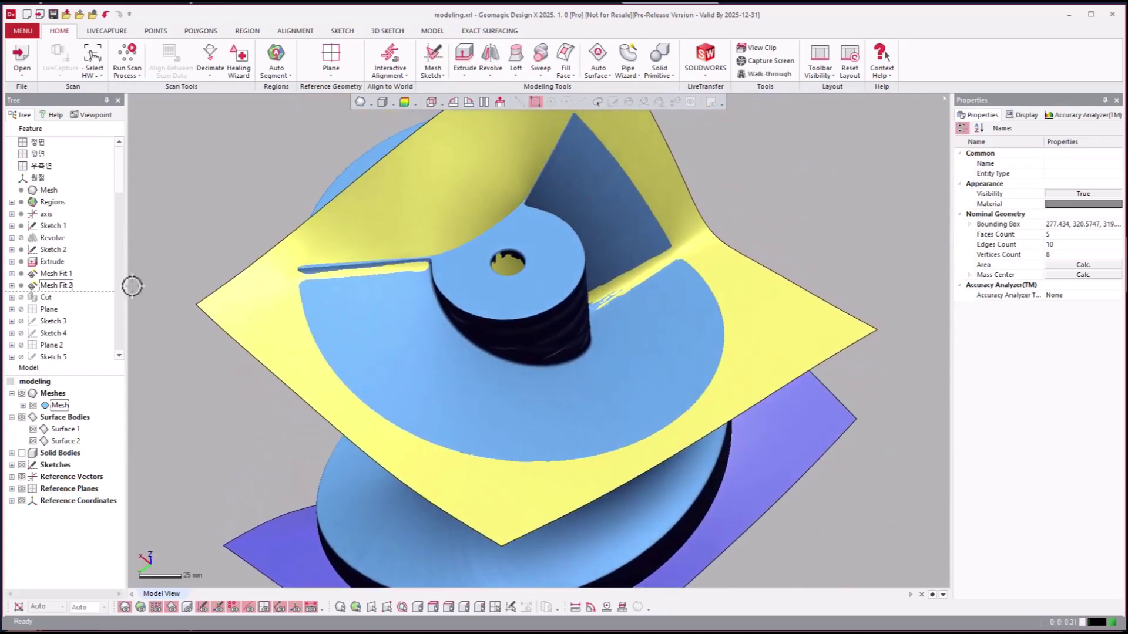
- Roll the history forward to the Cut feature that trims the cylinder with the fitted surfaces, and clear the selection
{"action": "left_click", "coordinate": [51, 298]}
{"action": "right_click", "coordinate": [51, 298]}
{"action": "left_click", "coordinate": [75, 305]}
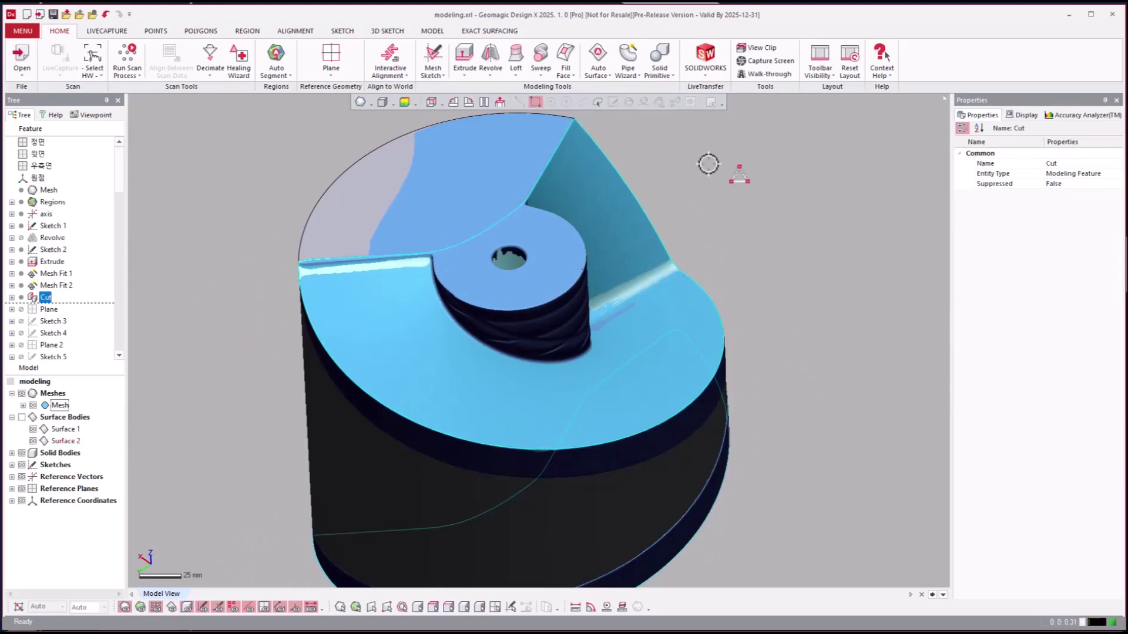
{"action": "left_click", "coordinate": [783, 149]}
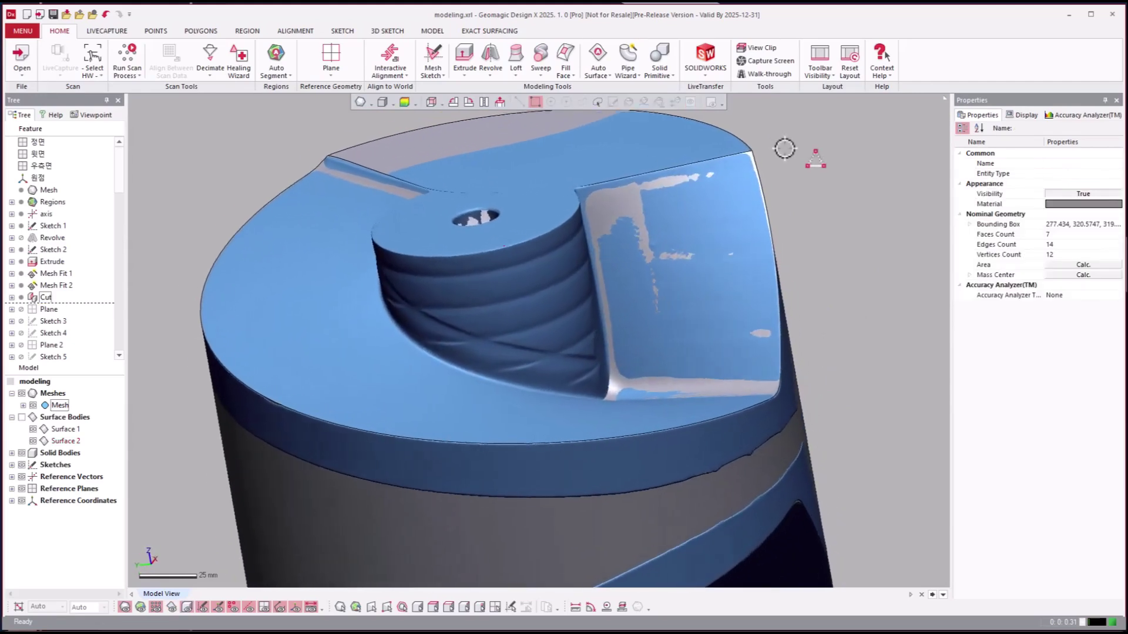
- Toggle the mesh off and on over the cut solid to compare them, finishing with mesh and solid bodies hidden
{"action": "key", "text": "ctrl+1"}
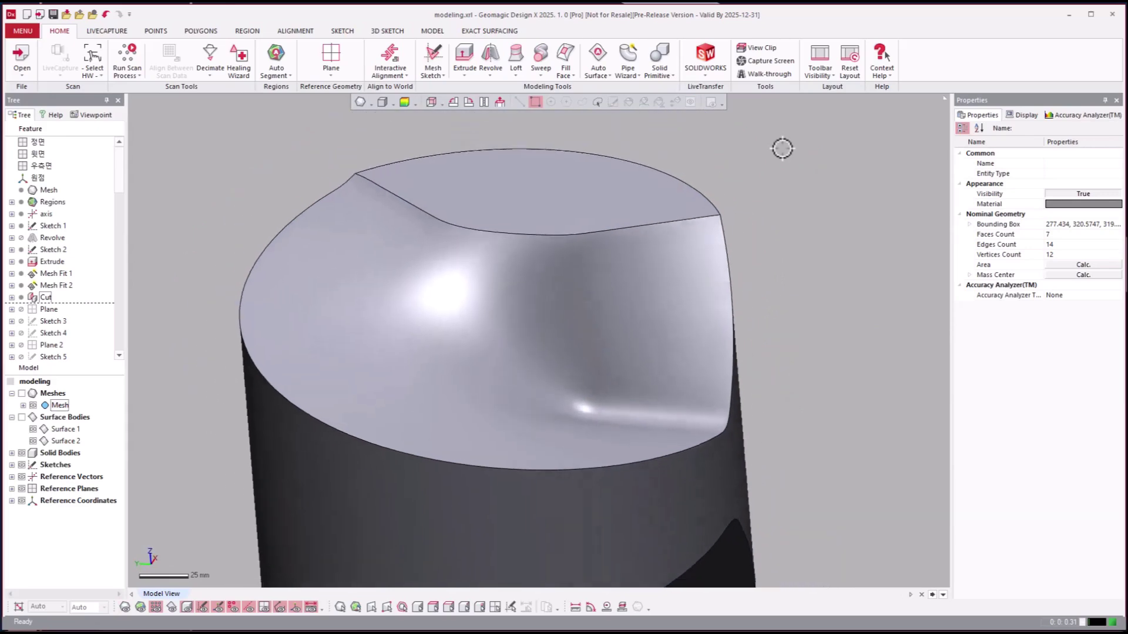
{"action": "key", "text": "ctrl+2"}
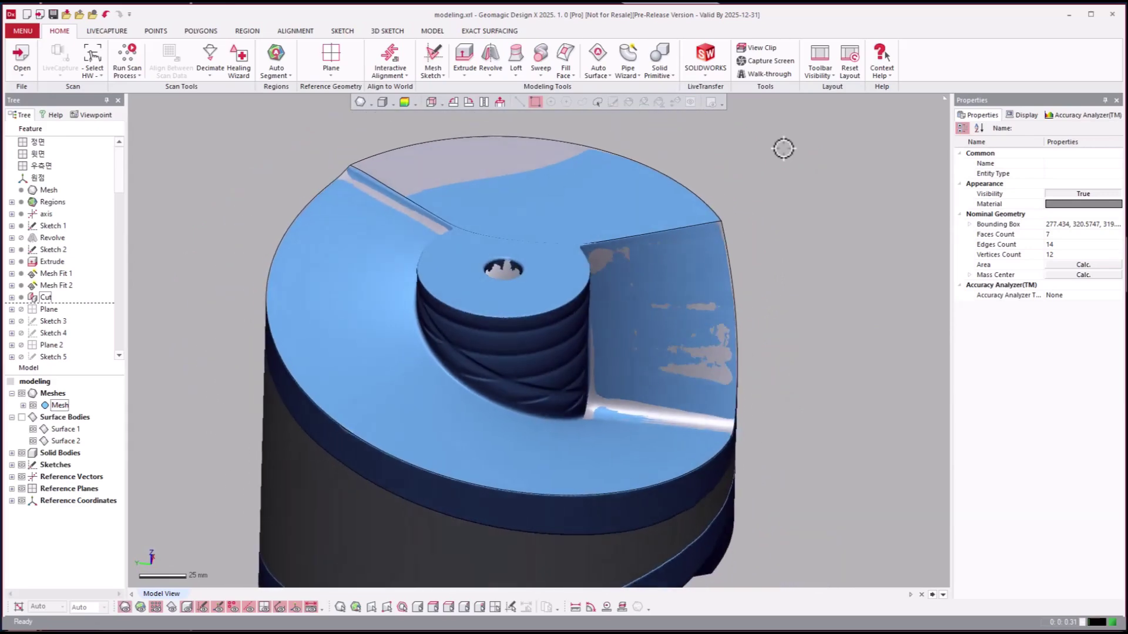
{"action": "key", "text": "ctrl+2"}
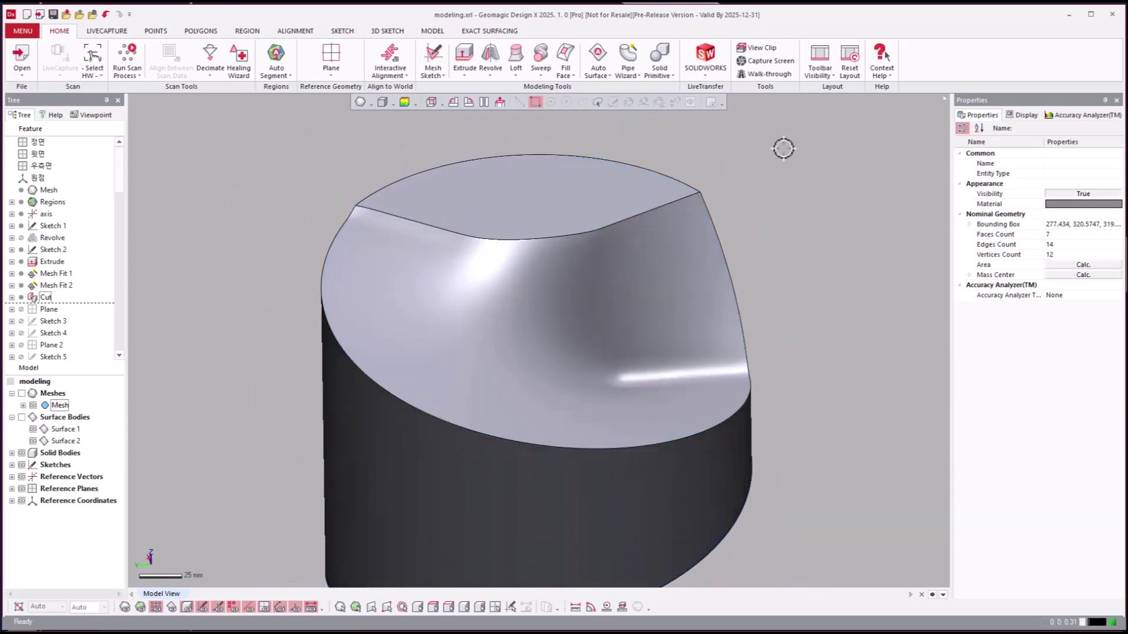
{"action": "key", "text": "ctrl+4"}
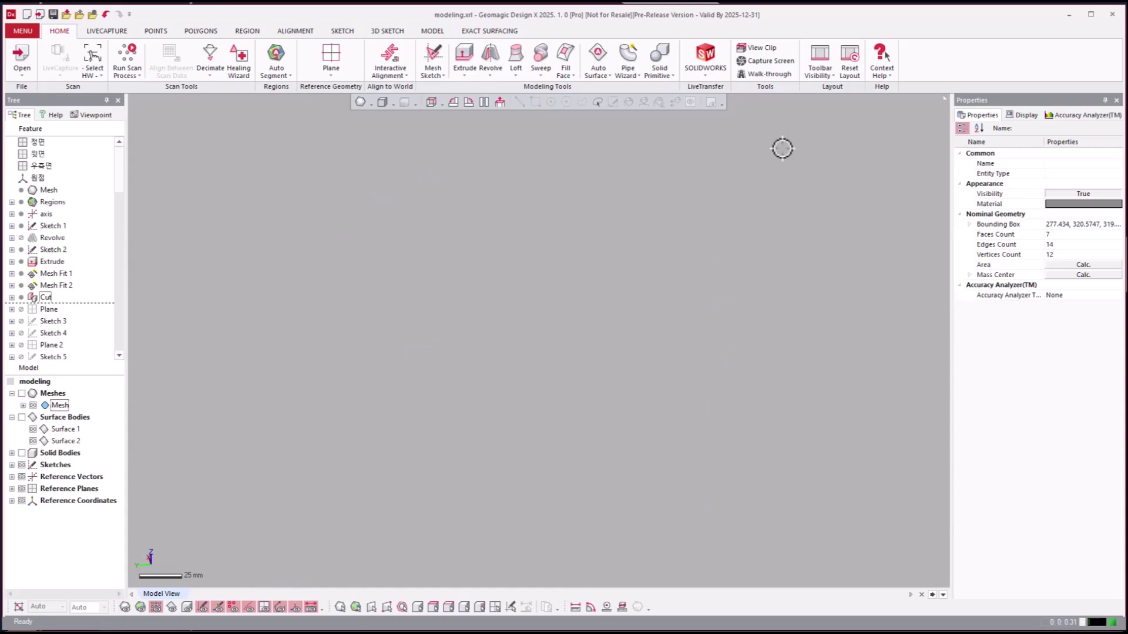
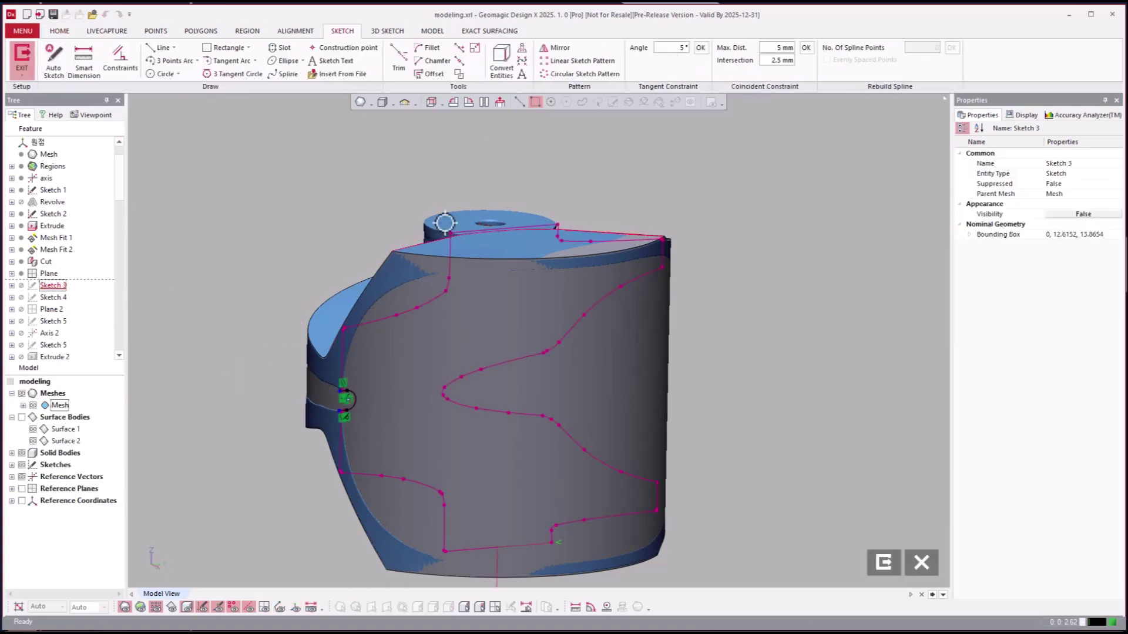
- Examine the rounded slot profile of Sketch 3 face-on and up close against the mesh, and exit the sketch
{"action": "left_click", "coordinate": [499, 102]}
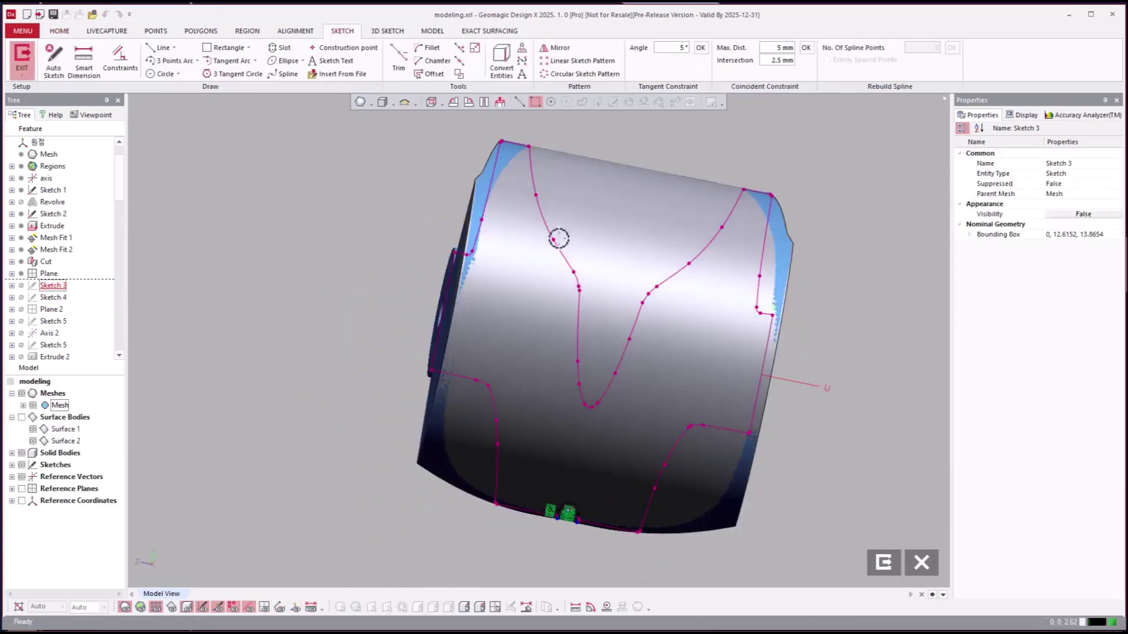
{"action": "scroll", "coordinate": [651, 541], "scroll_direction": "up", "scroll_amount": 10}
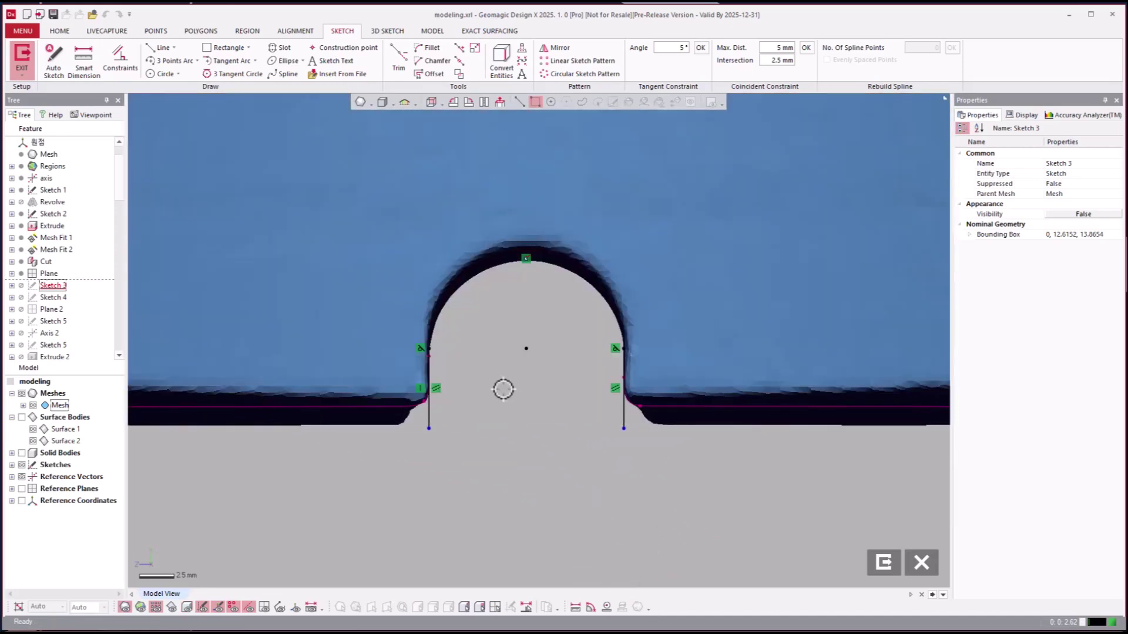
{"action": "key", "text": "ctrl+5"}
{"action": "key", "text": "ctrl+5"}
{"action": "key", "text": "ctrl+5"}
{"action": "left_click", "coordinate": [883, 564]}
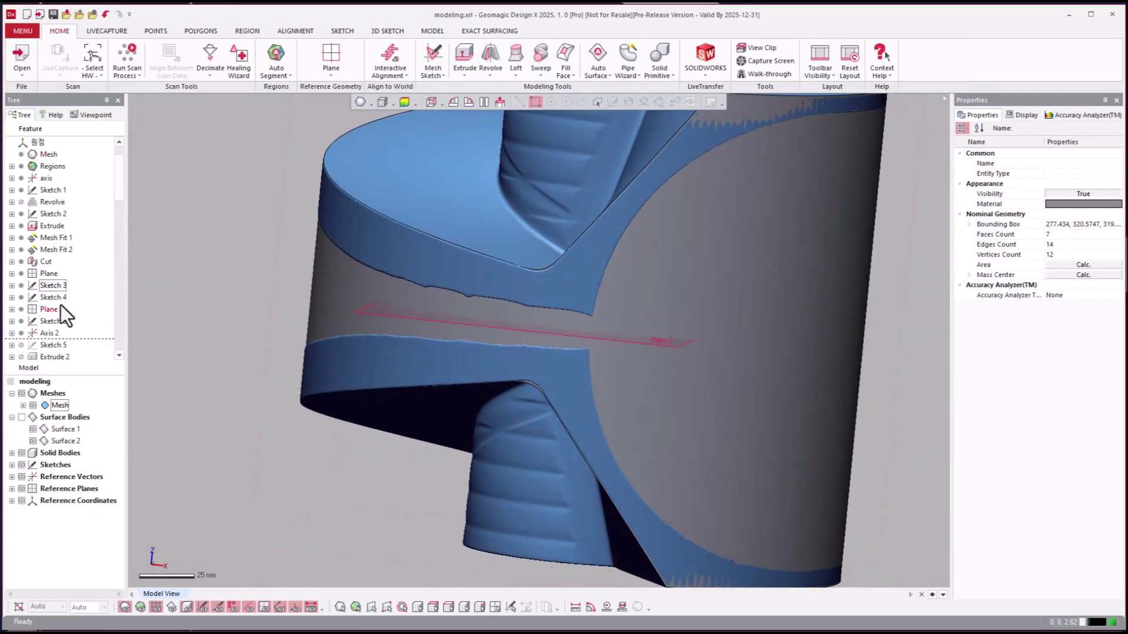
- Open Sketch 4 for editing and orient the view perpendicular to its sketch plane
{"action": "left_click", "coordinate": [46, 296]}
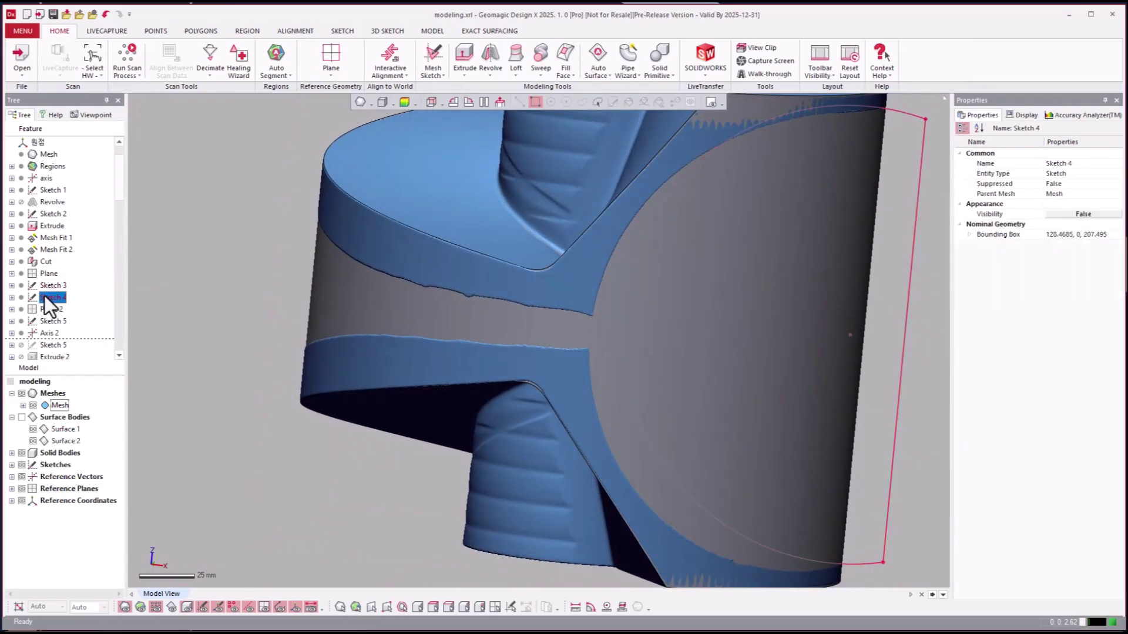
{"action": "right_click", "coordinate": [47, 297]}
{"action": "left_click", "coordinate": [71, 303]}
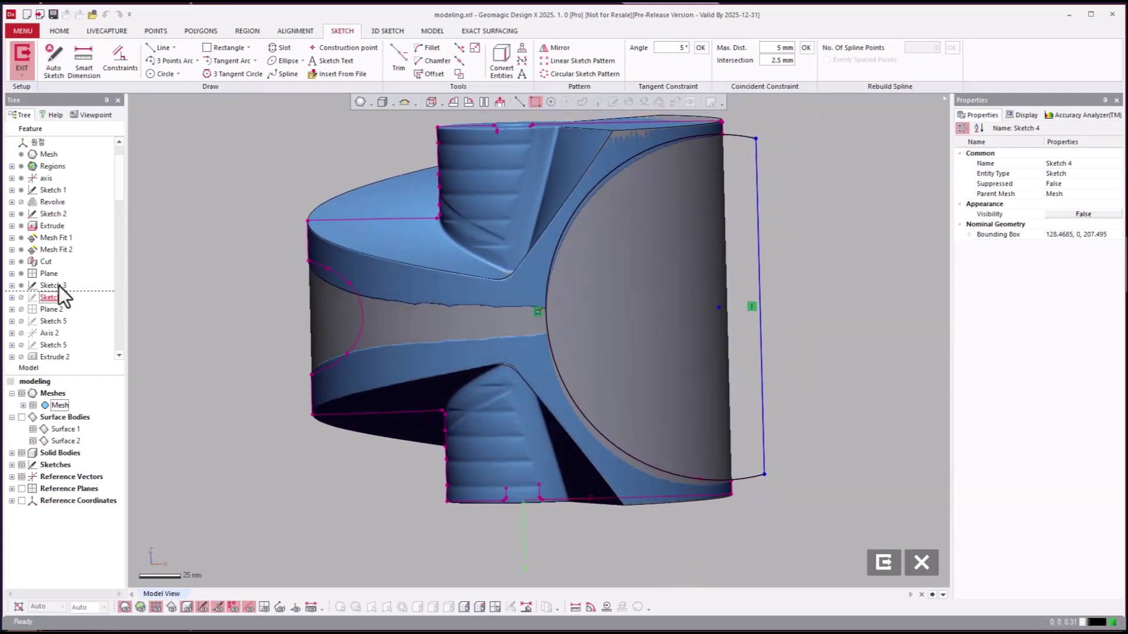
{"action": "left_click", "coordinate": [501, 101]}
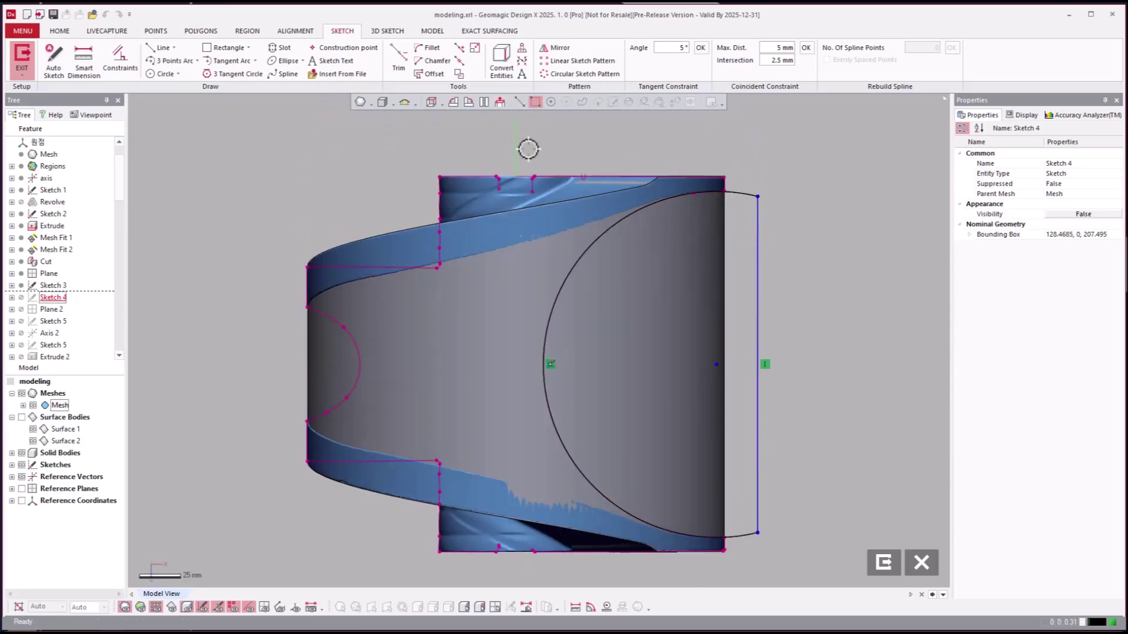
- Compare Sketch 4's large arc profile with the mesh and solid by toggling their visibility, view it from the opposite side, and exit the sketch
{"action": "key", "text": "ctrl+1"}
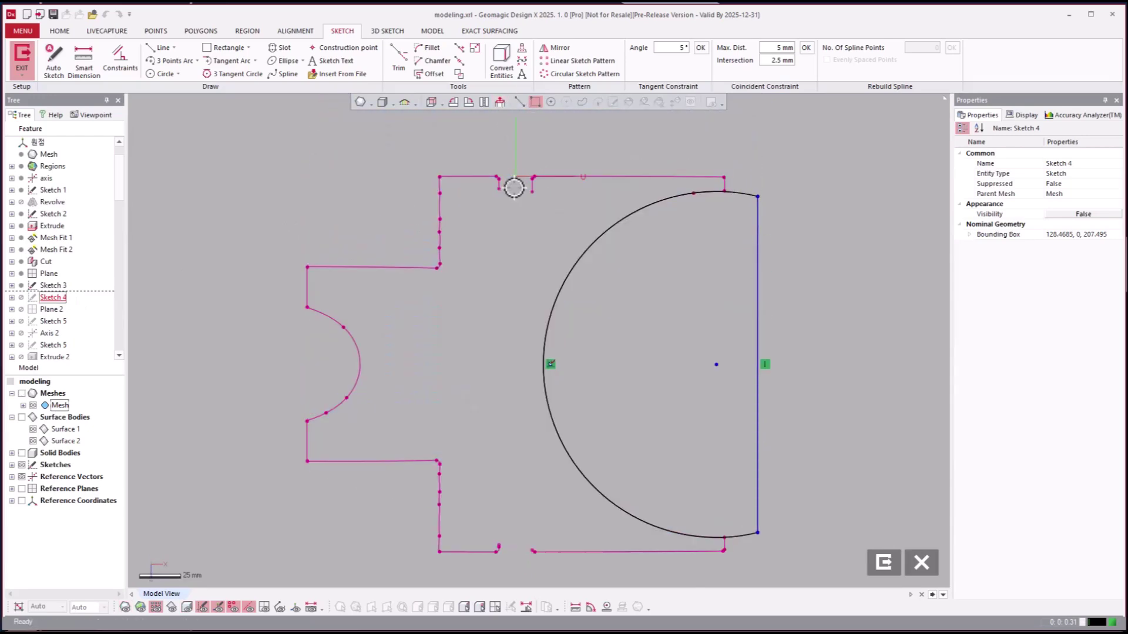
{"action": "key", "text": "ctrl+5"}
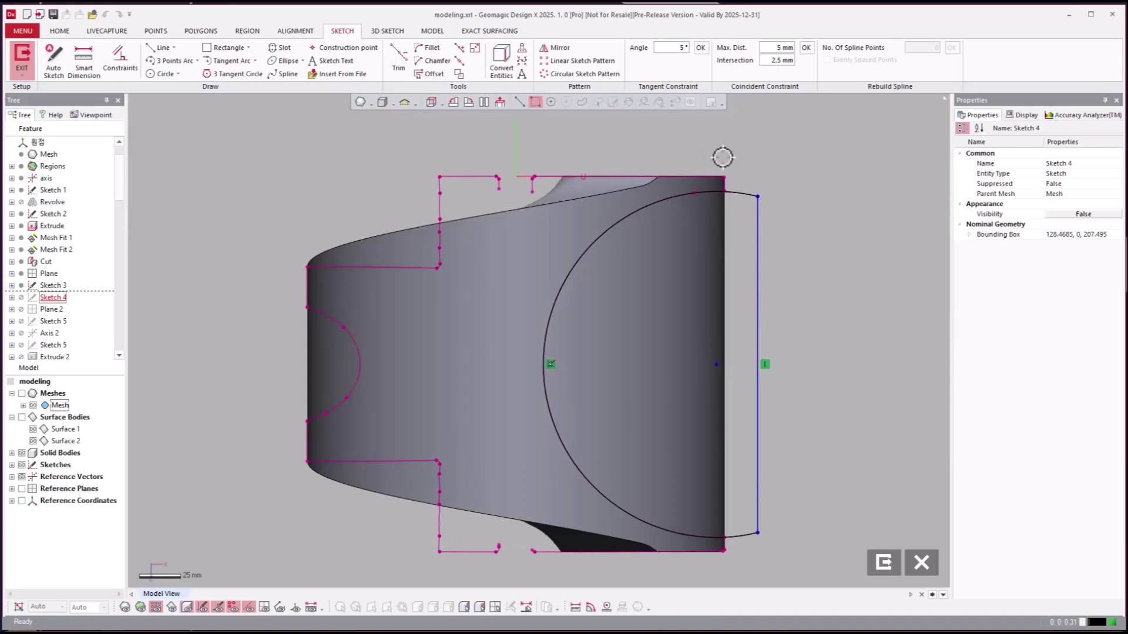
{"action": "key", "text": "ctrl+4"}
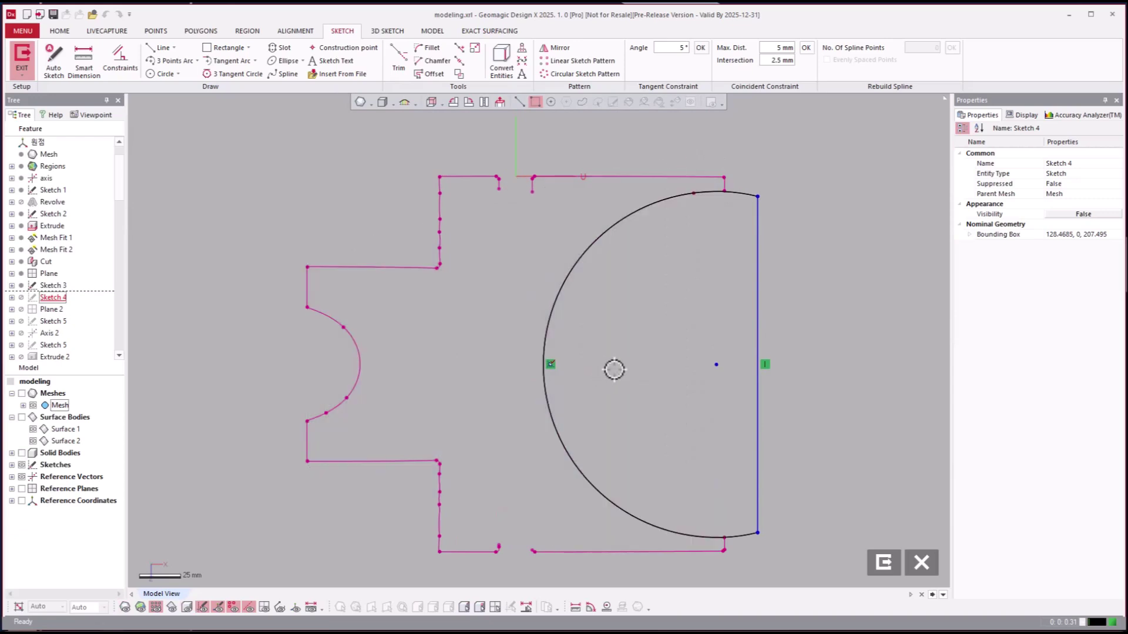
{"action": "key", "text": "ctrl+4"}
{"action": "key", "text": "ctrl+4"}
{"action": "key", "text": "ctrl+1"}
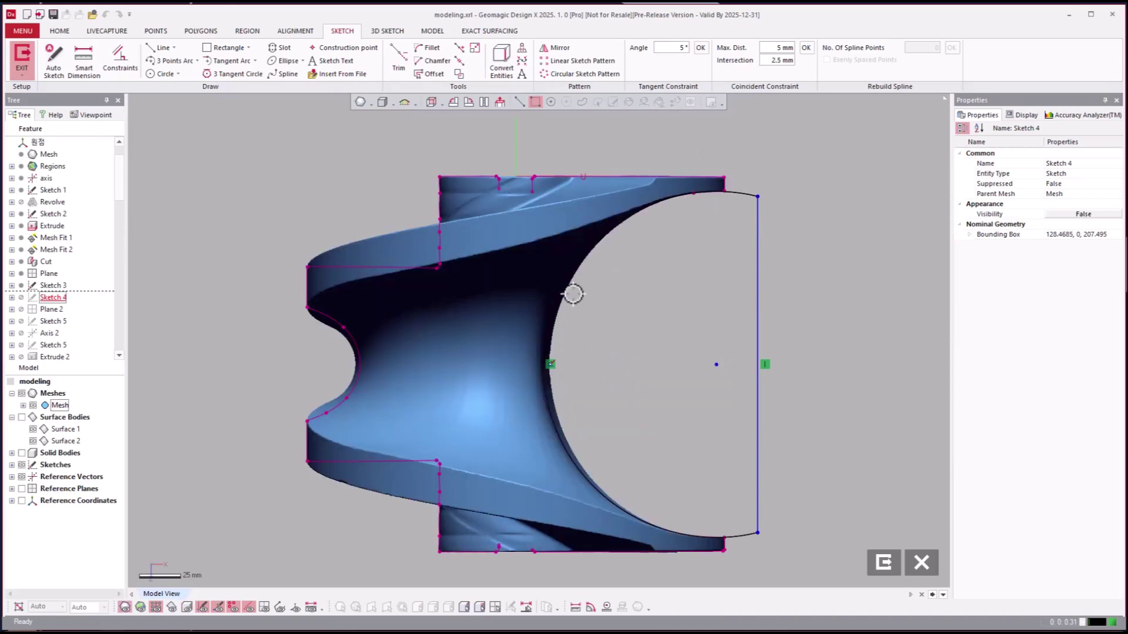
{"action": "left_click", "coordinate": [482, 101]}
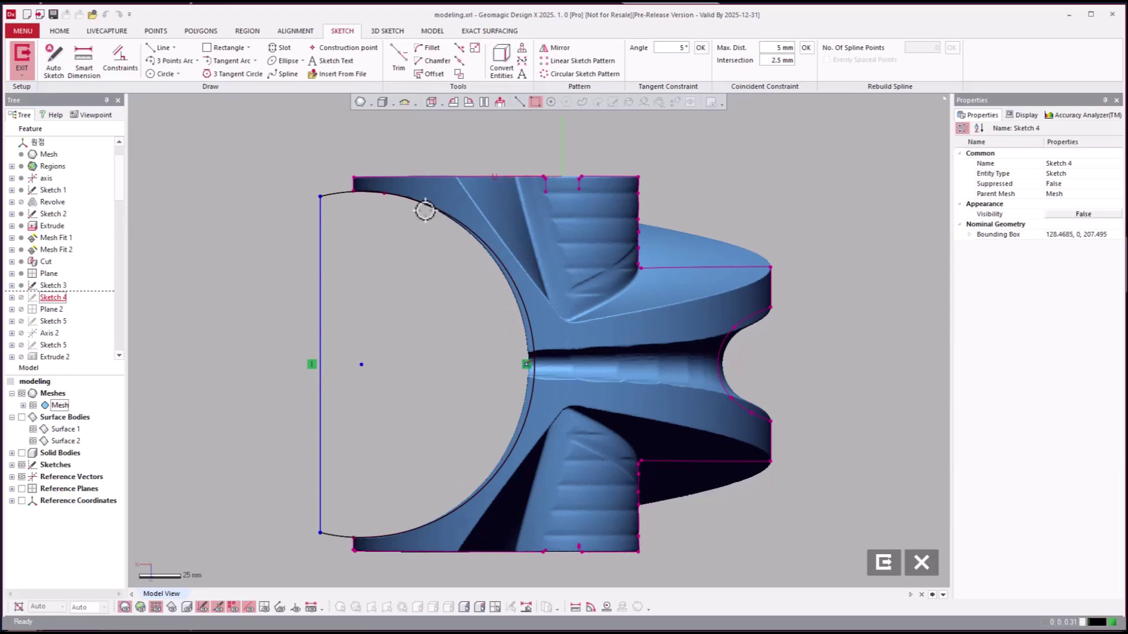
{"action": "mouse_move", "coordinate": [505, 325]}
{"action": "right_mouse_down"}
{"action": "mouse_move", "coordinate": [513, 339]}
{"action": "mouse_move", "coordinate": [498, 358]}
{"action": "mouse_move", "coordinate": [763, 348]}
{"action": "mouse_move", "coordinate": [796, 312]}
{"action": "mouse_move", "coordinate": [682, 244]}
{"action": "mouse_move", "coordinate": [405, 245]}
{"action": "mouse_move", "coordinate": [479, 264]}
{"action": "mouse_move", "coordinate": [659, 259]}
{"action": "mouse_move", "coordinate": [712, 320]}
{"action": "mouse_move", "coordinate": [781, 488]}
{"action": "mouse_move", "coordinate": [863, 575]}
{"action": "right_mouse_up"}
{"action": "left_click", "coordinate": [878, 565]}
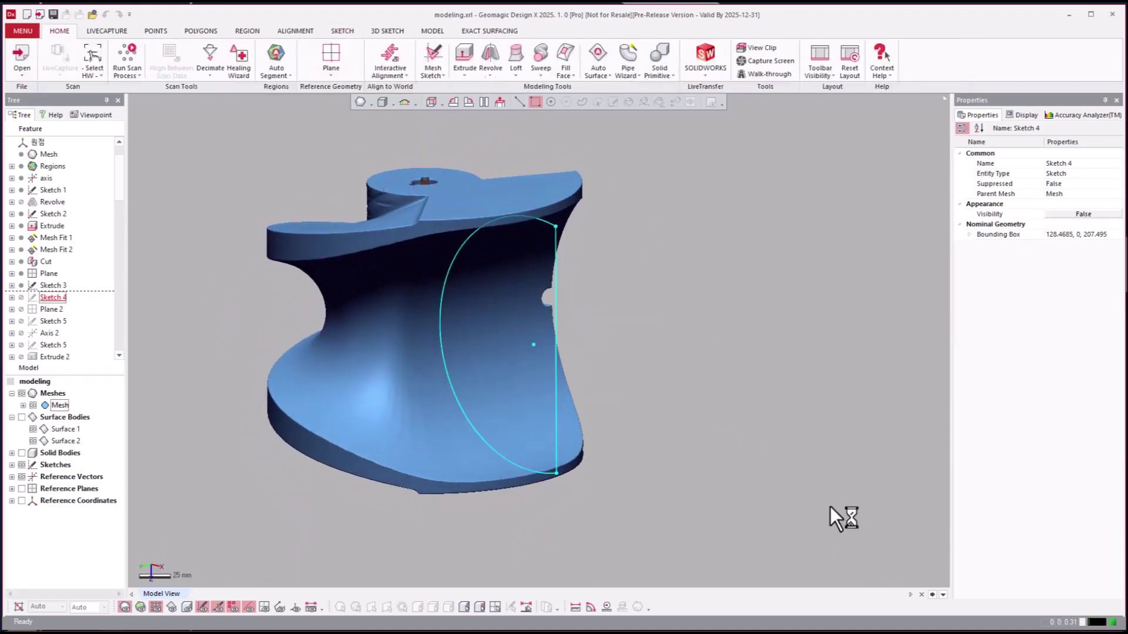
- Roll the history forward to Extrude 2 and inspect the extruded central shaft with the mesh hidden and the selection cleared
{"action": "left_click", "coordinate": [65, 346]}
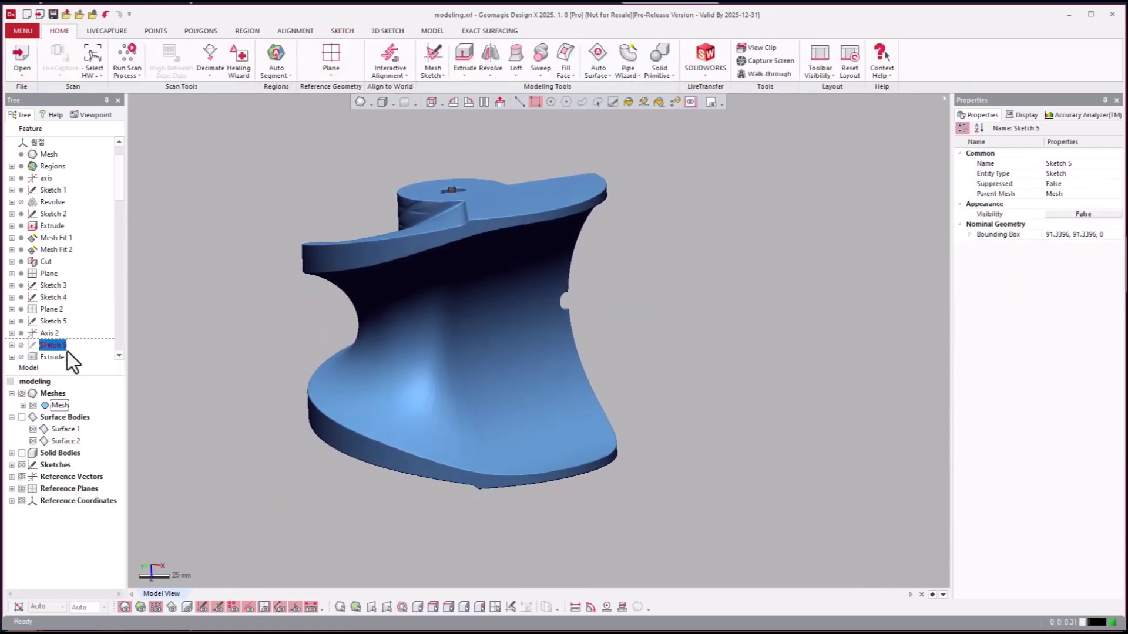
{"action": "scroll", "coordinate": [62, 359], "scroll_direction": "down", "scroll_amount": 1}
{"action": "right_click", "coordinate": [62, 358]}
{"action": "left_click", "coordinate": [59, 350]}
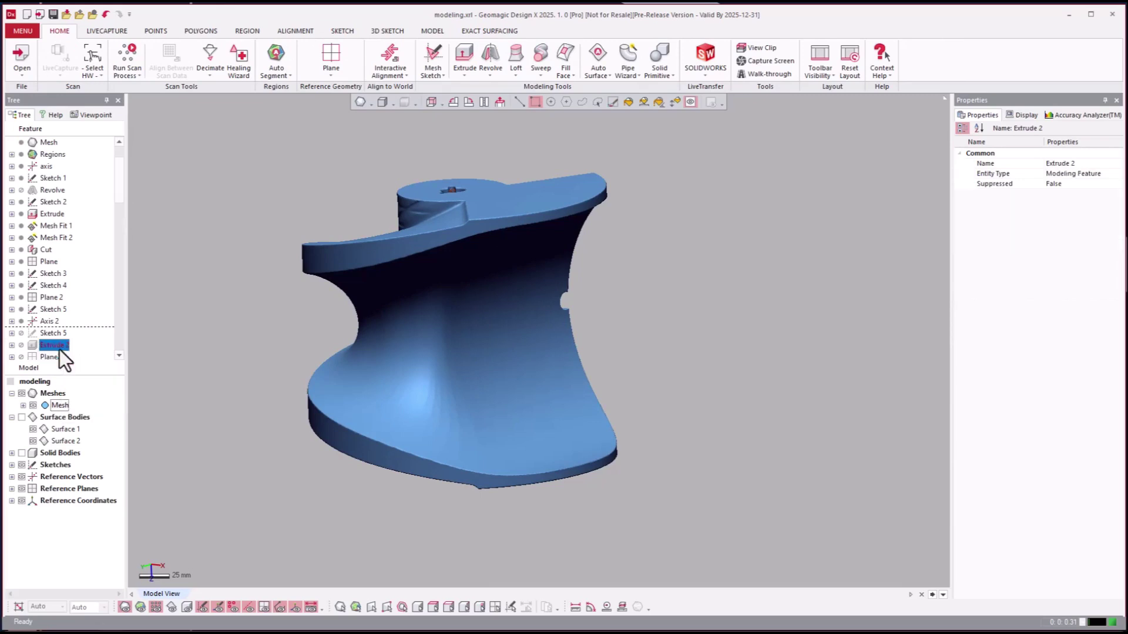
{"action": "right_click", "coordinate": [67, 349]}
{"action": "left_click", "coordinate": [80, 354]}
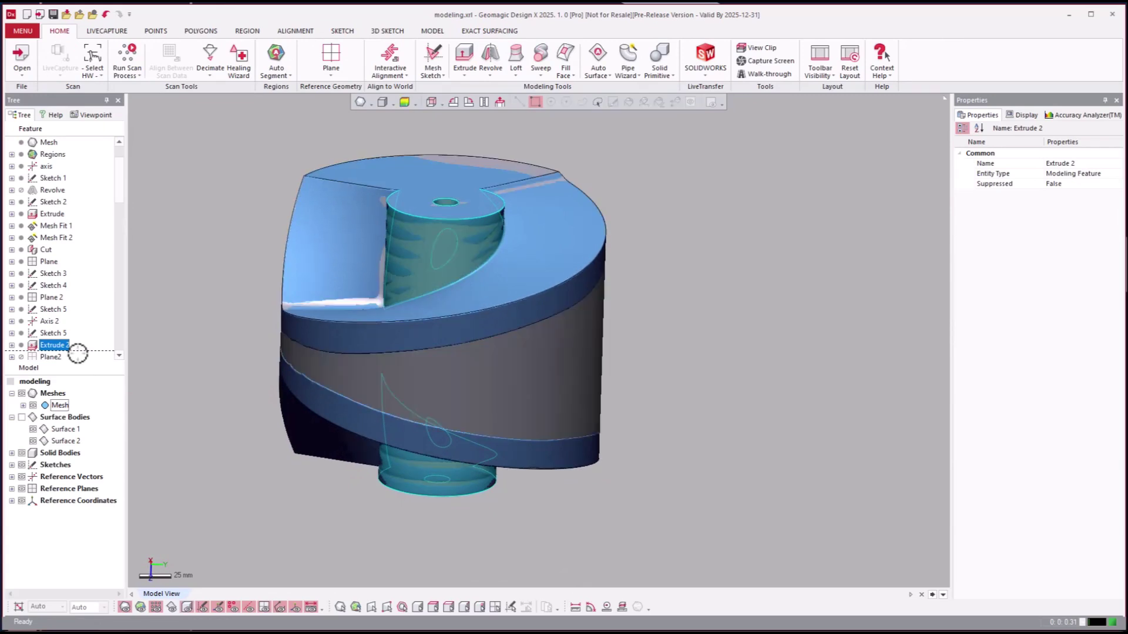
{"action": "left_click", "coordinate": [696, 284]}
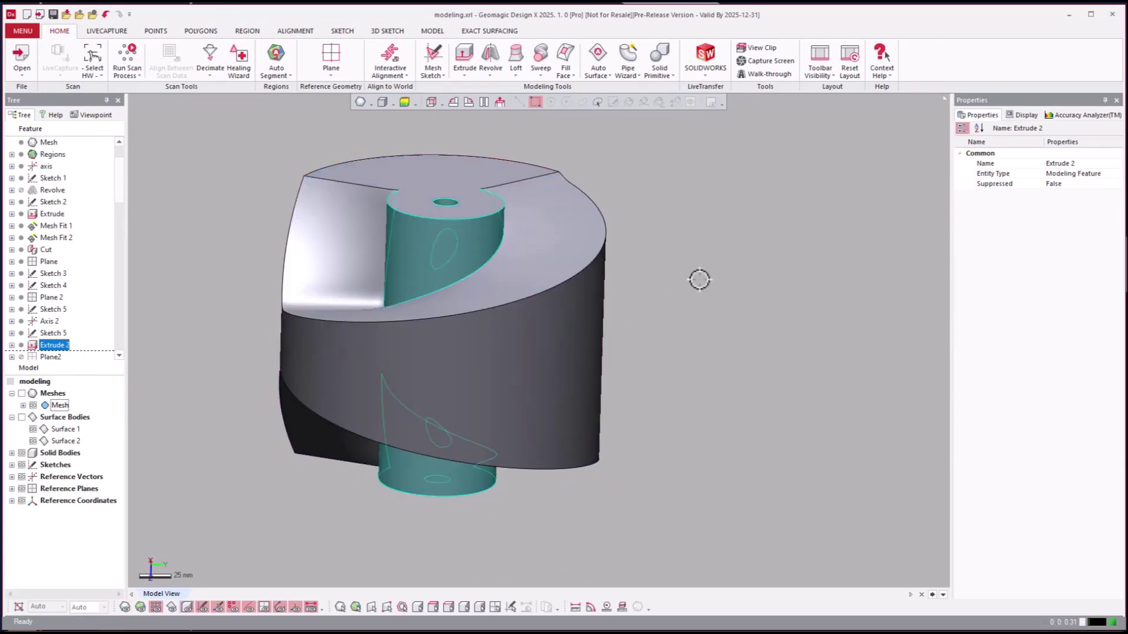
{"action": "right_click_drag", "start_coordinate": [696, 283], "coordinate": [695, 283]}
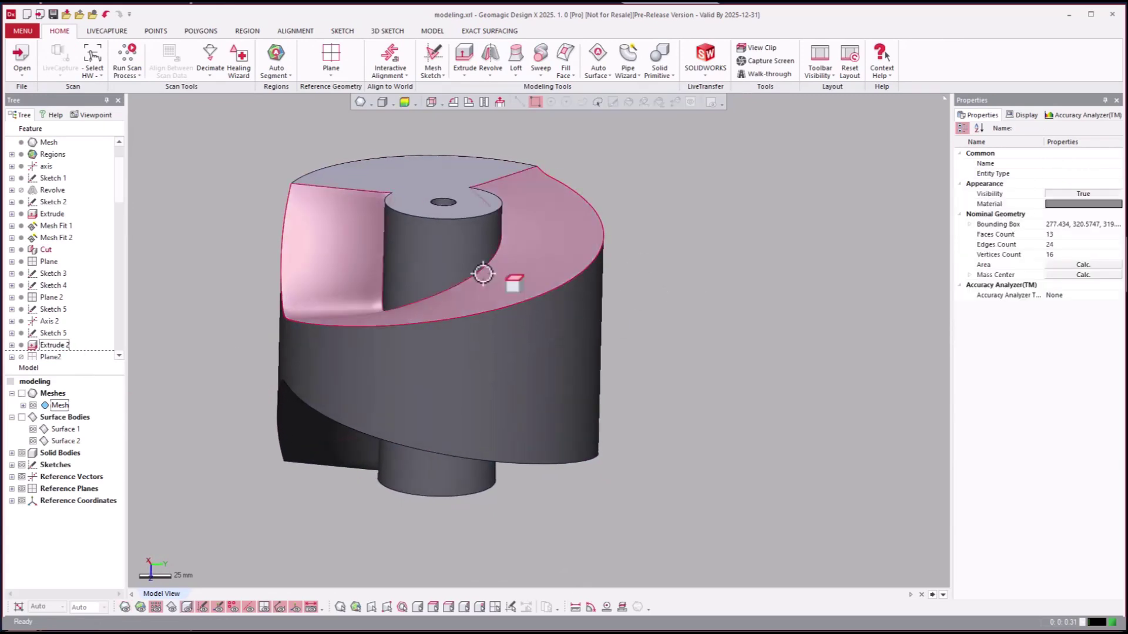
- Roll the history forward to Sketch2 (Mesh)
{"action": "left_click", "coordinate": [53, 320]}
{"action": "scroll", "coordinate": [54, 317], "scroll_direction": "down", "scroll_amount": 3}
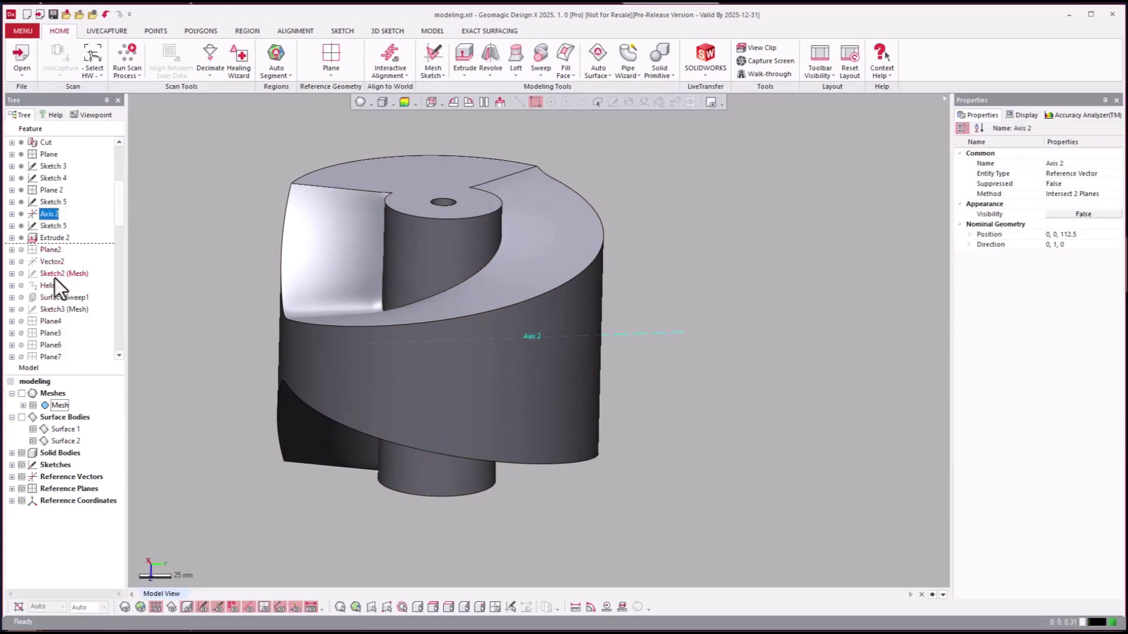
{"action": "left_click", "coordinate": [54, 276]}
{"action": "right_click", "coordinate": [54, 276]}
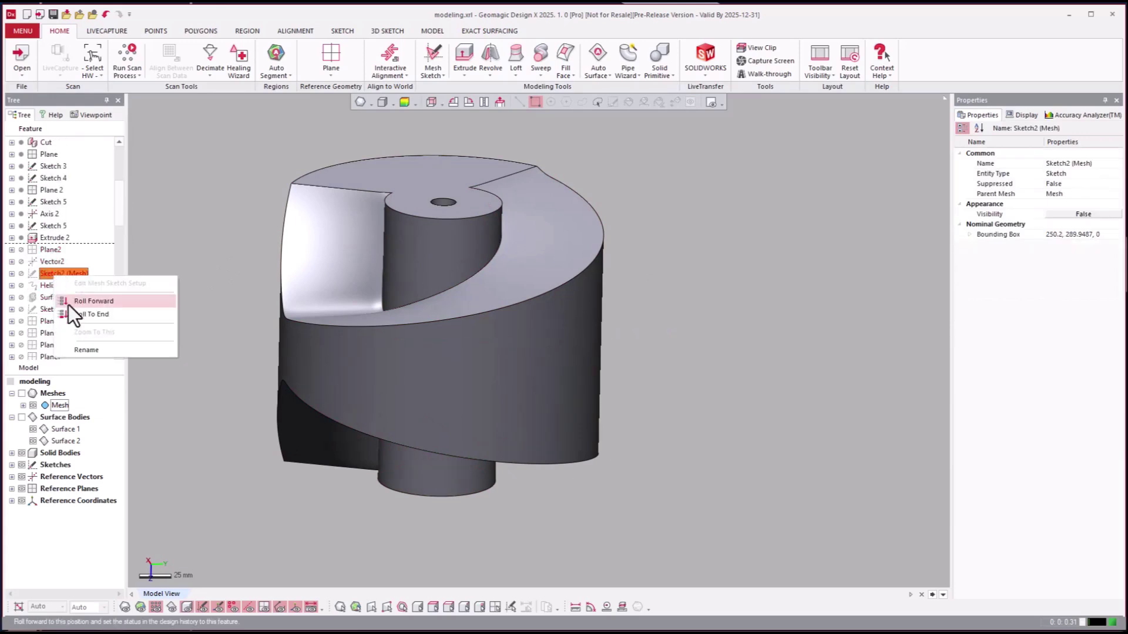
{"action": "left_click", "coordinate": [76, 302]}
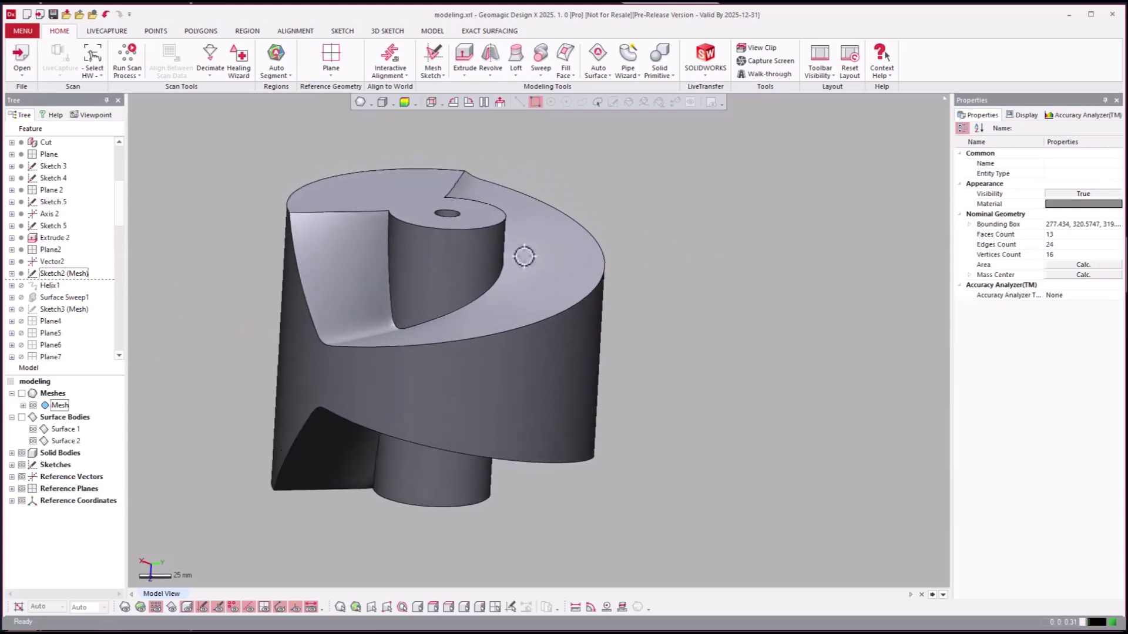
- Open Sketch2 (Mesh), examine its circle and radial line face-on from both sides with the solid hidden, and exit the sketch
{"action": "left_click", "coordinate": [52, 272]}
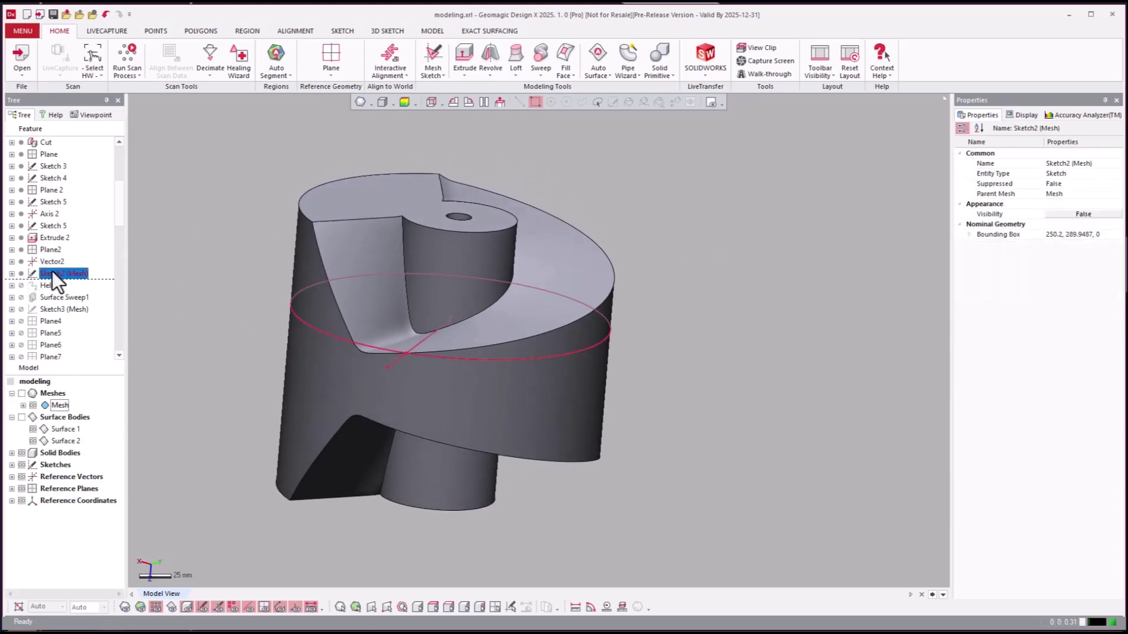
{"action": "left_click", "coordinate": [72, 246]}
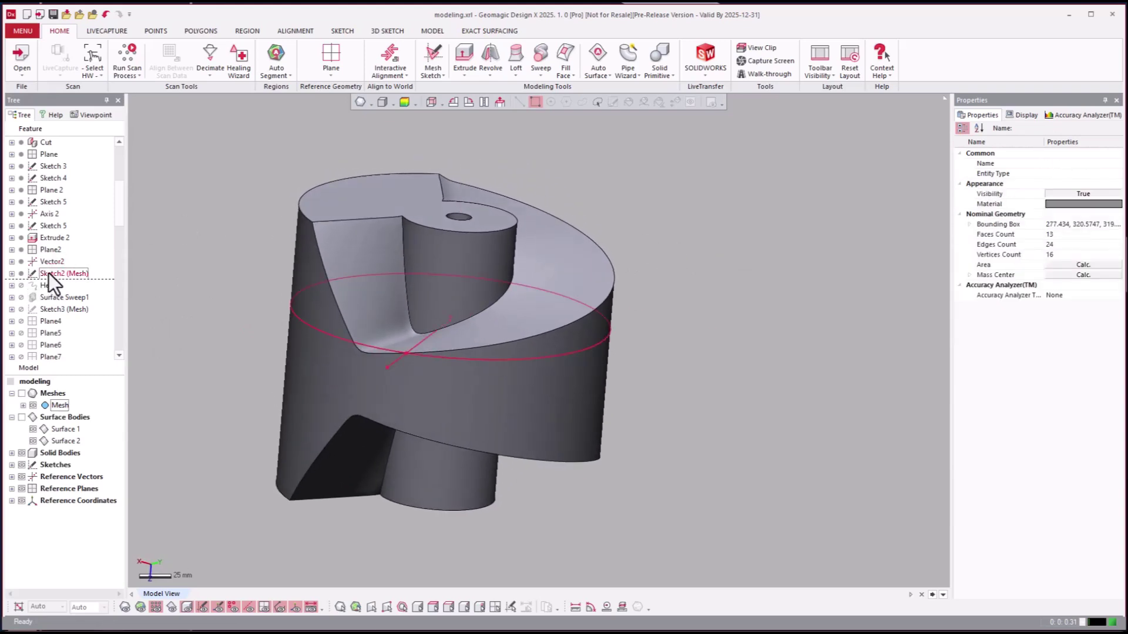
{"action": "right_click", "coordinate": [48, 273]}
{"action": "left_click", "coordinate": [66, 276]}
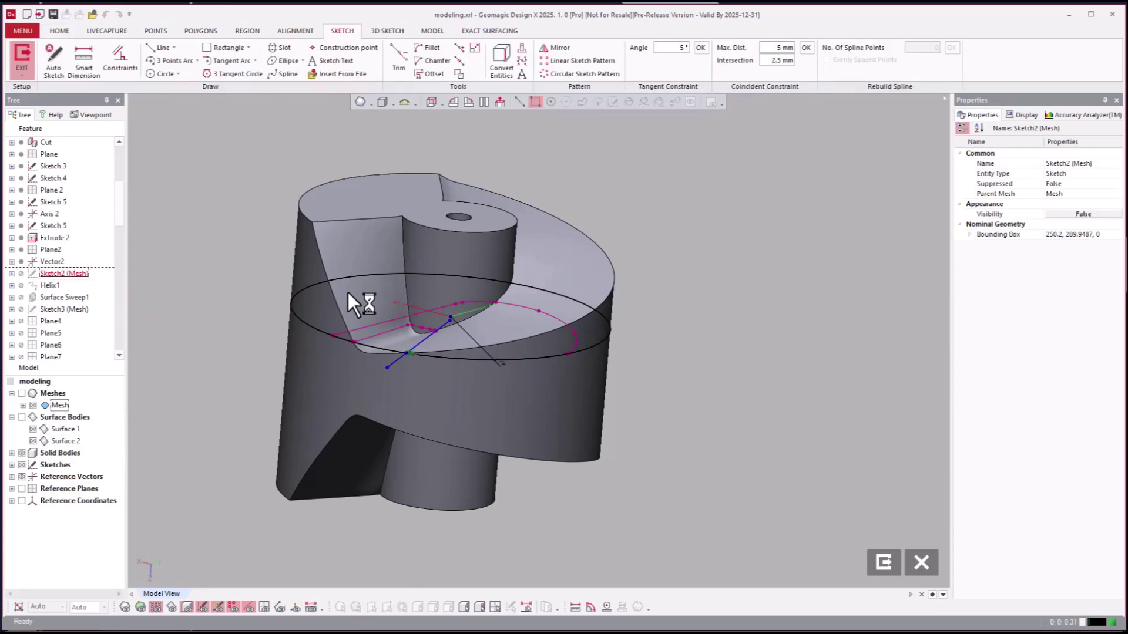
{"action": "left_click", "coordinate": [500, 107]}
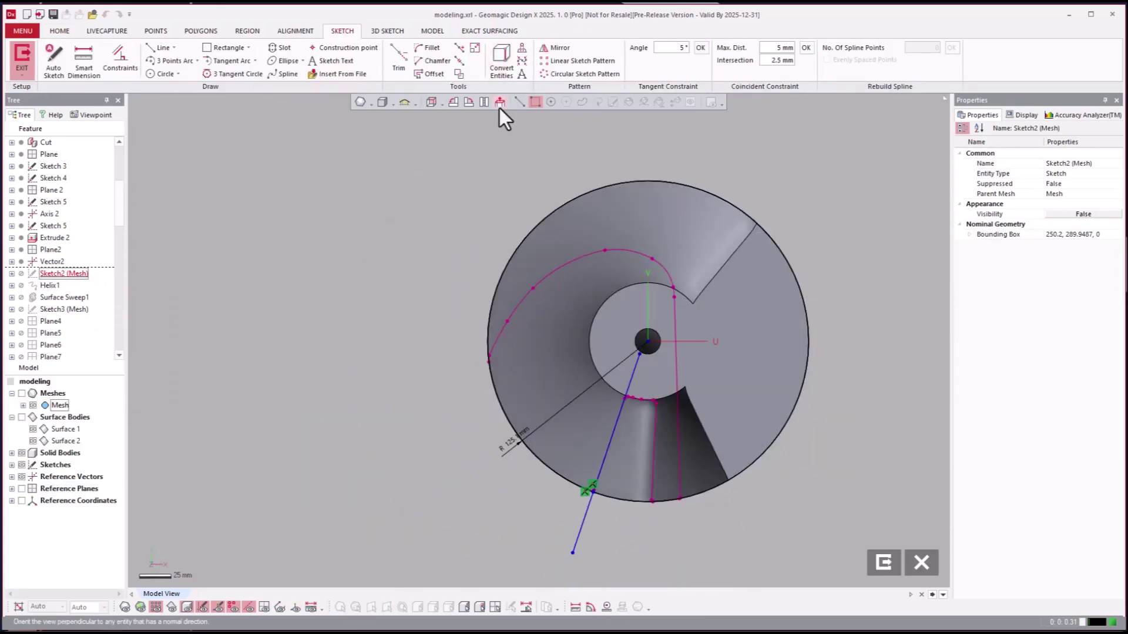
{"action": "left_click", "coordinate": [484, 102]}
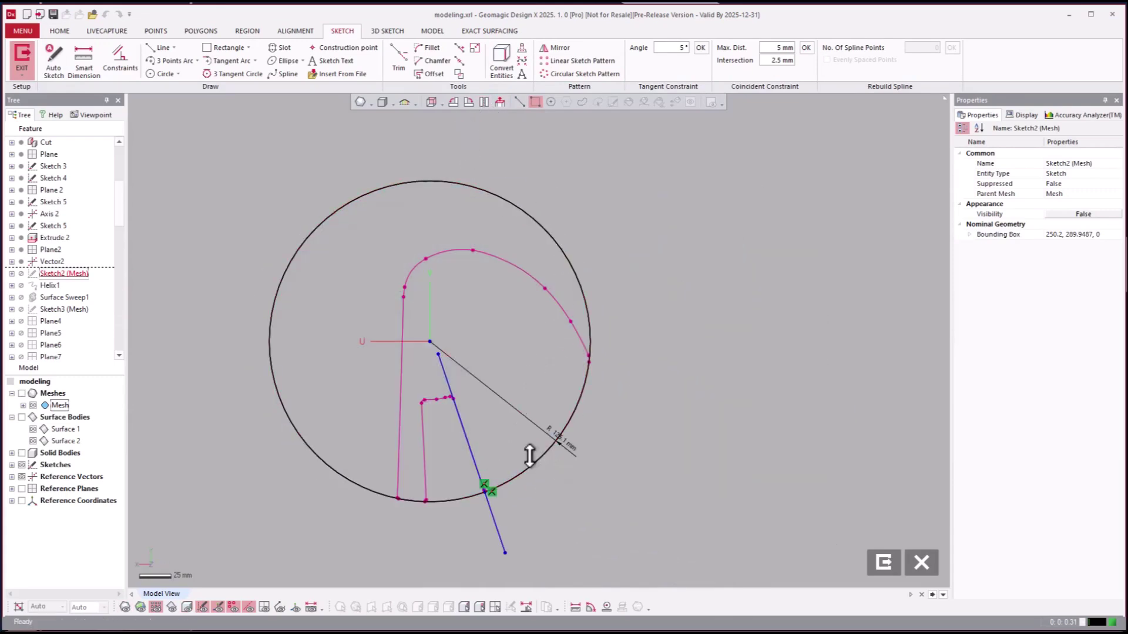
{"action": "scroll", "coordinate": [414, 352], "scroll_direction": "up", "scroll_amount": 3}
{"action": "scroll", "coordinate": [414, 352], "scroll_direction": "down", "scroll_amount": 3}
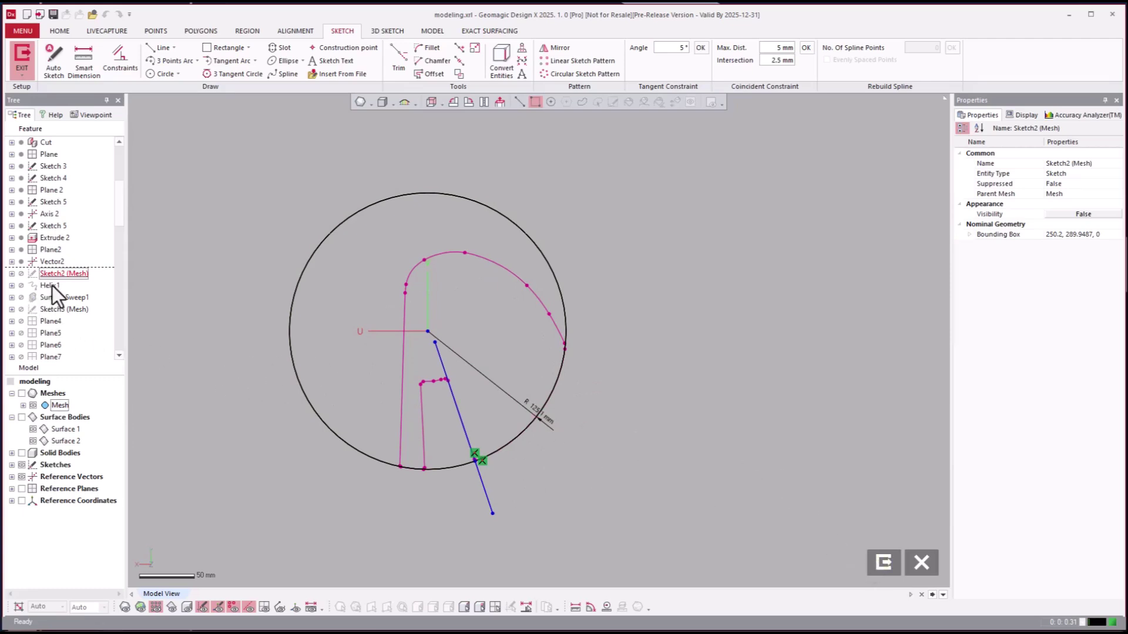
{"action": "left_click", "coordinate": [884, 564]}
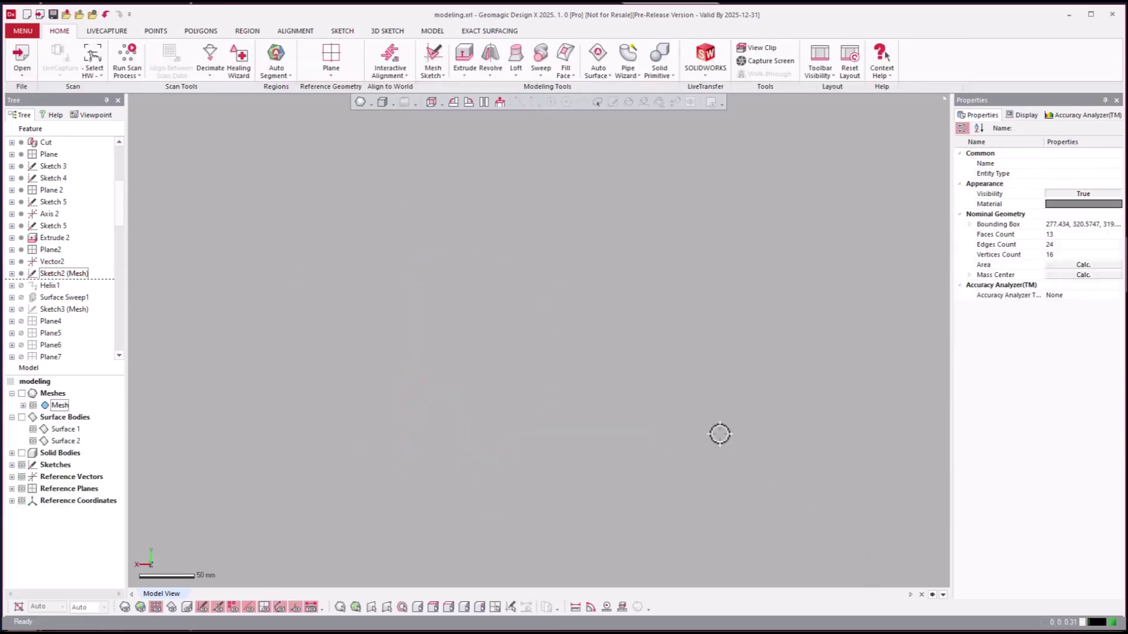
- Roll the history forward to Helix1 and show its 3D curve around the mesh to compare the two
{"action": "left_click", "coordinate": [44, 285]}
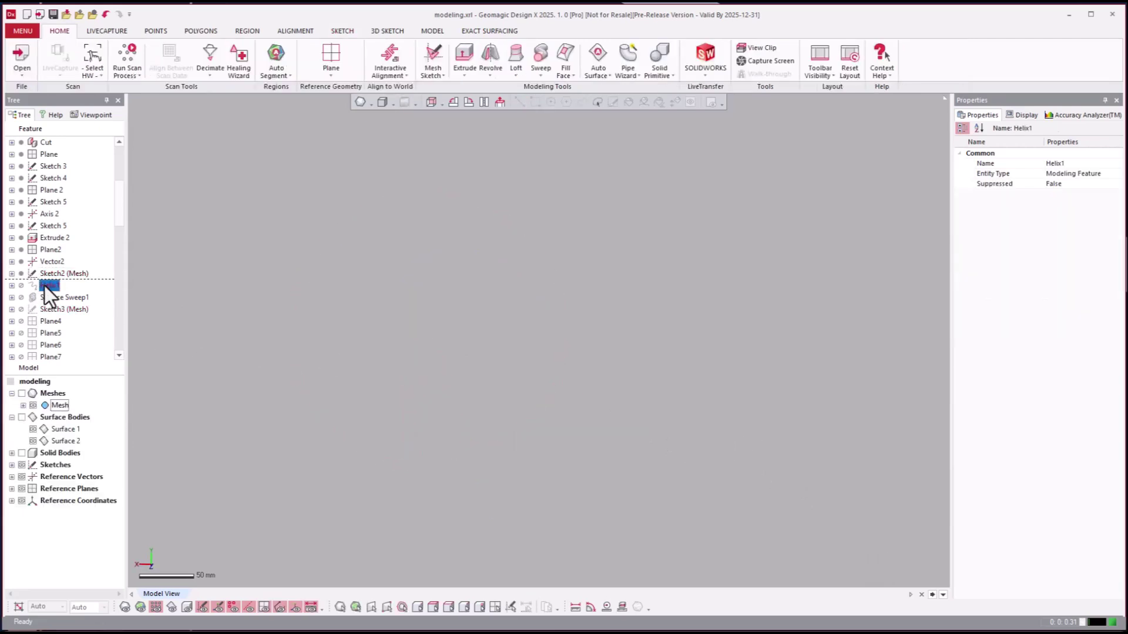
{"action": "right_click", "coordinate": [45, 286]}
{"action": "left_click", "coordinate": [61, 292]}
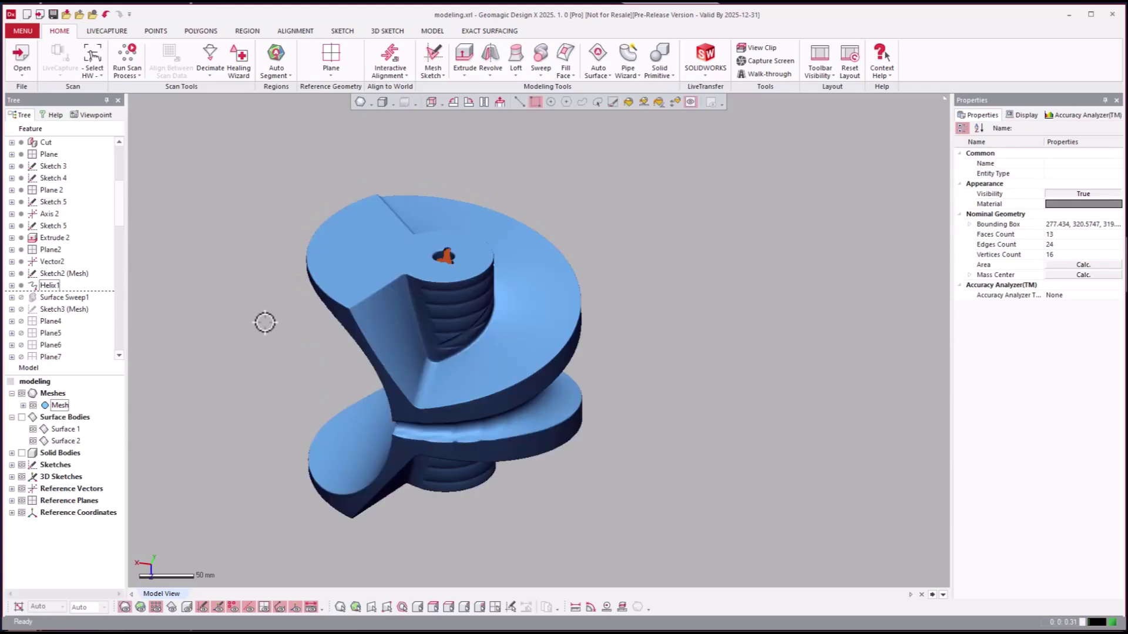
{"action": "left_click", "coordinate": [12, 477]}
{"action": "left_click", "coordinate": [32, 489]}
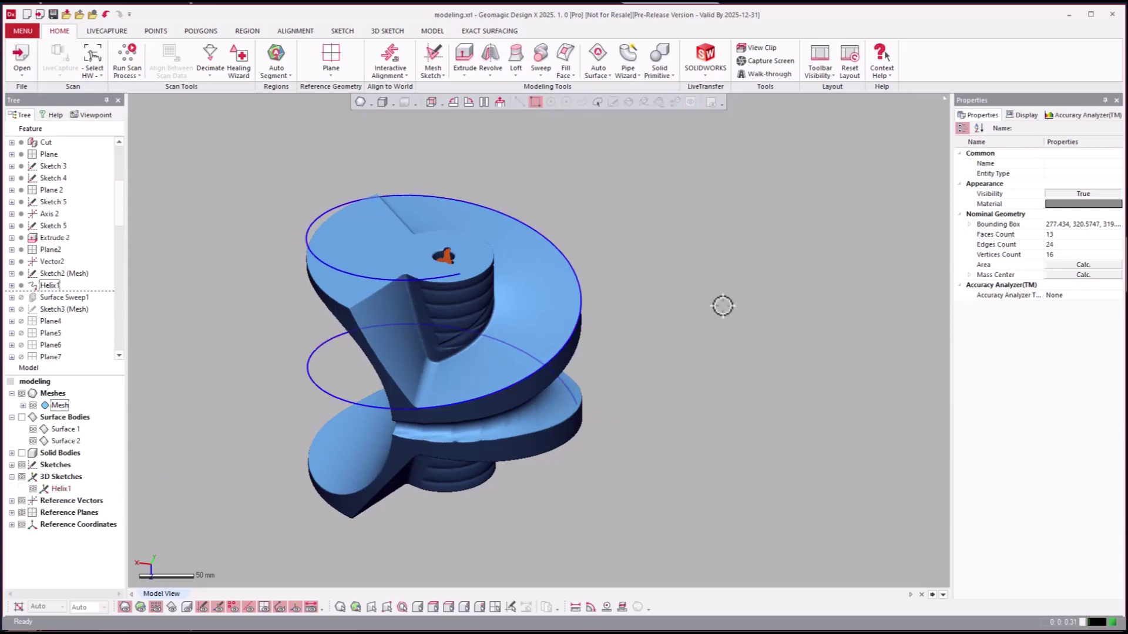
{"action": "right_click_drag", "start_coordinate": [722, 304], "coordinate": [512, 341]}
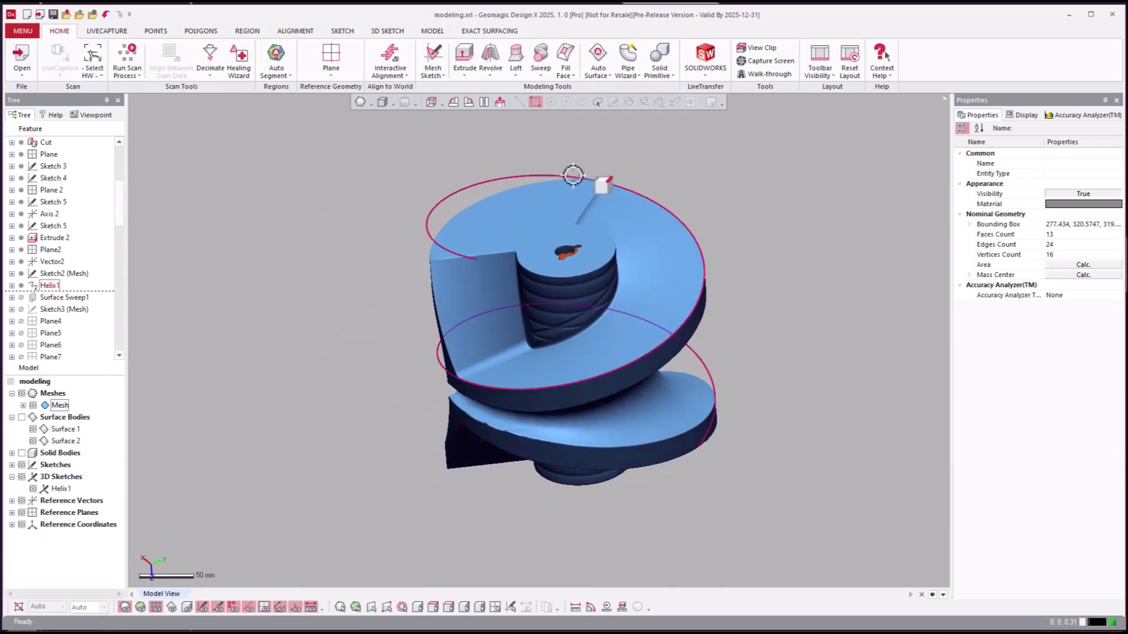
- Roll the history forward to Surface Sweep1 and show all surface bodies, comparing the helical sweep with the mesh
{"action": "left_click", "coordinate": [72, 299]}
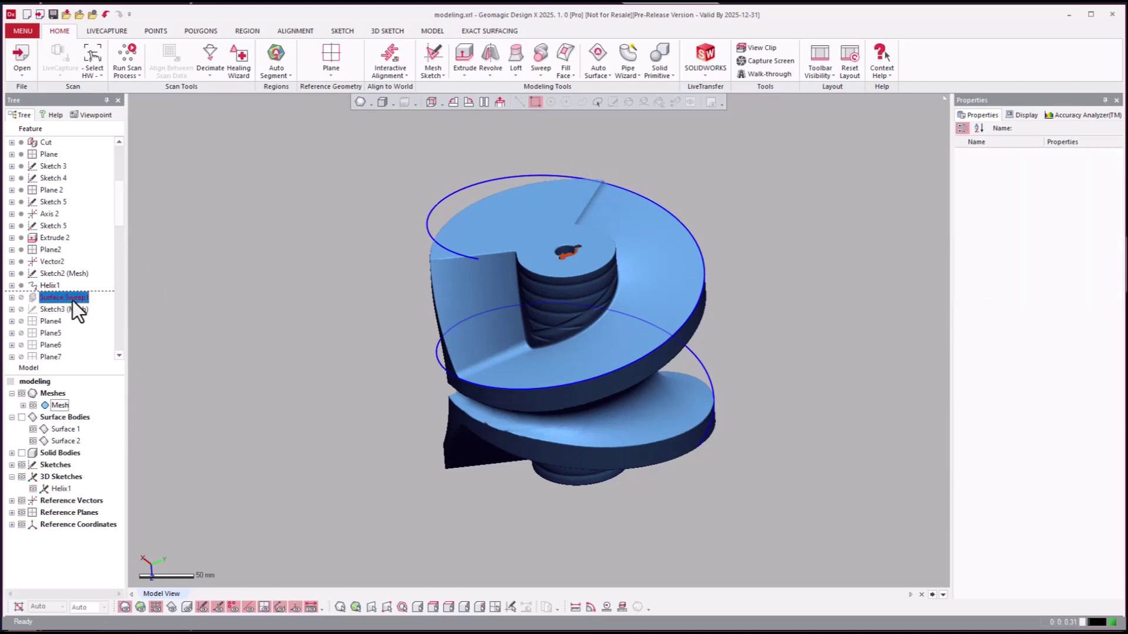
{"action": "right_click", "coordinate": [72, 301]}
{"action": "left_click", "coordinate": [77, 307]}
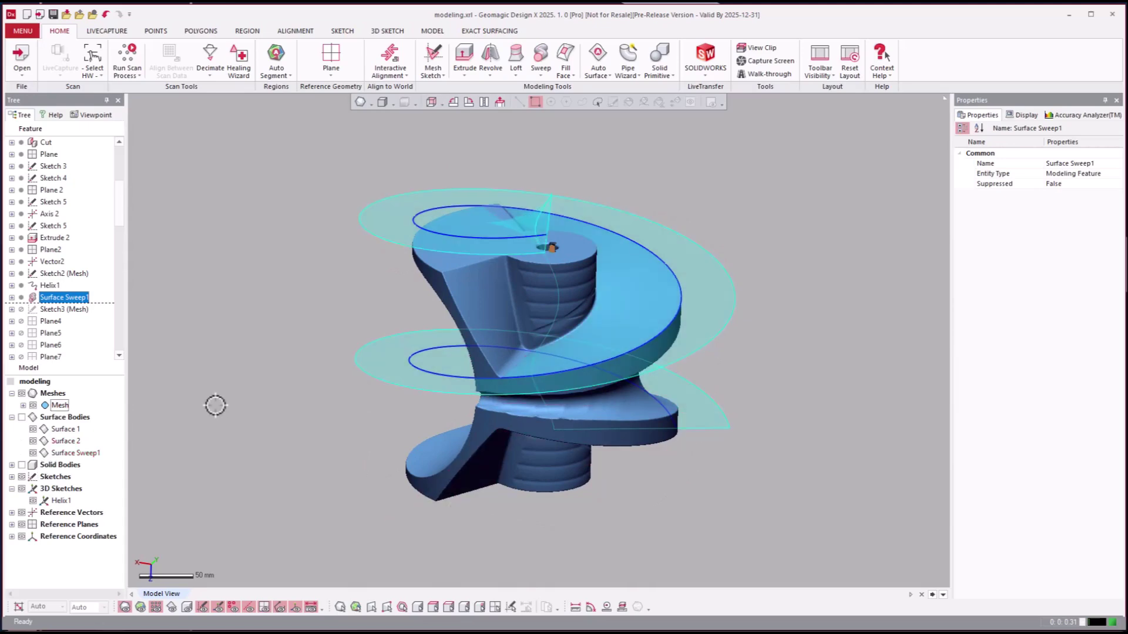
{"action": "left_click", "coordinate": [23, 417]}
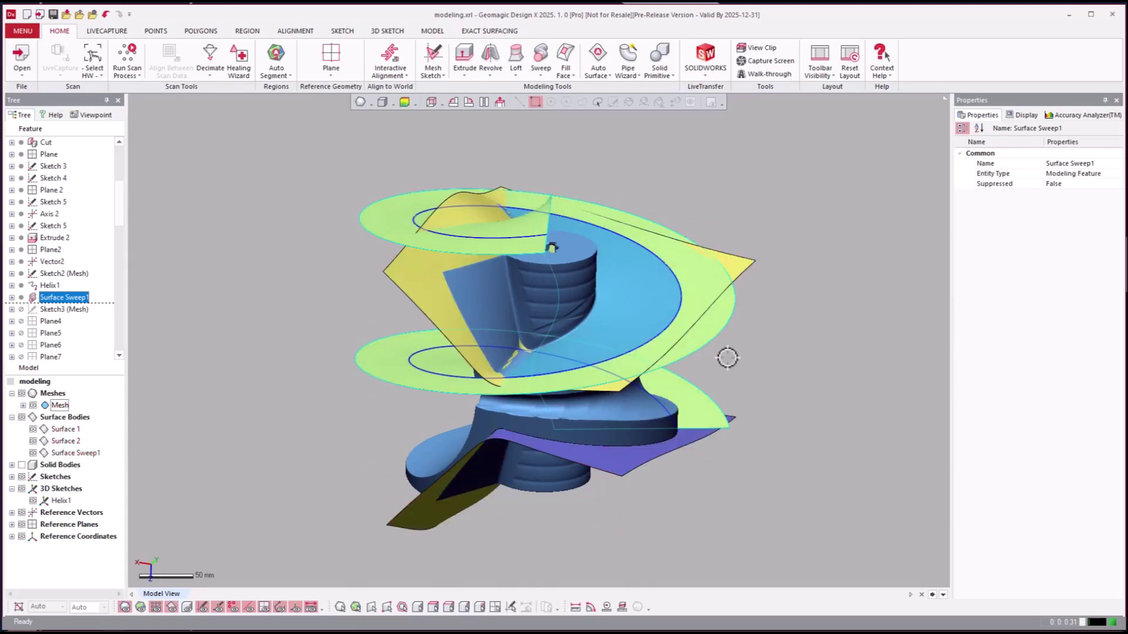
{"action": "left_click", "coordinate": [798, 337]}
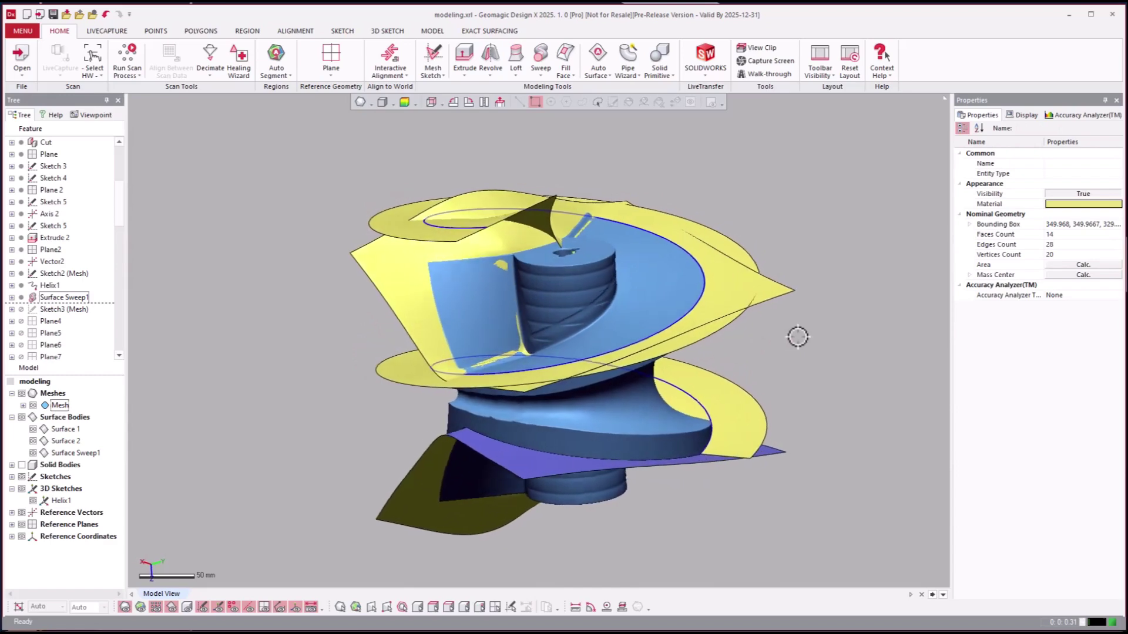
{"action": "right_click_drag", "start_coordinate": [798, 337], "coordinate": [238, 344]}
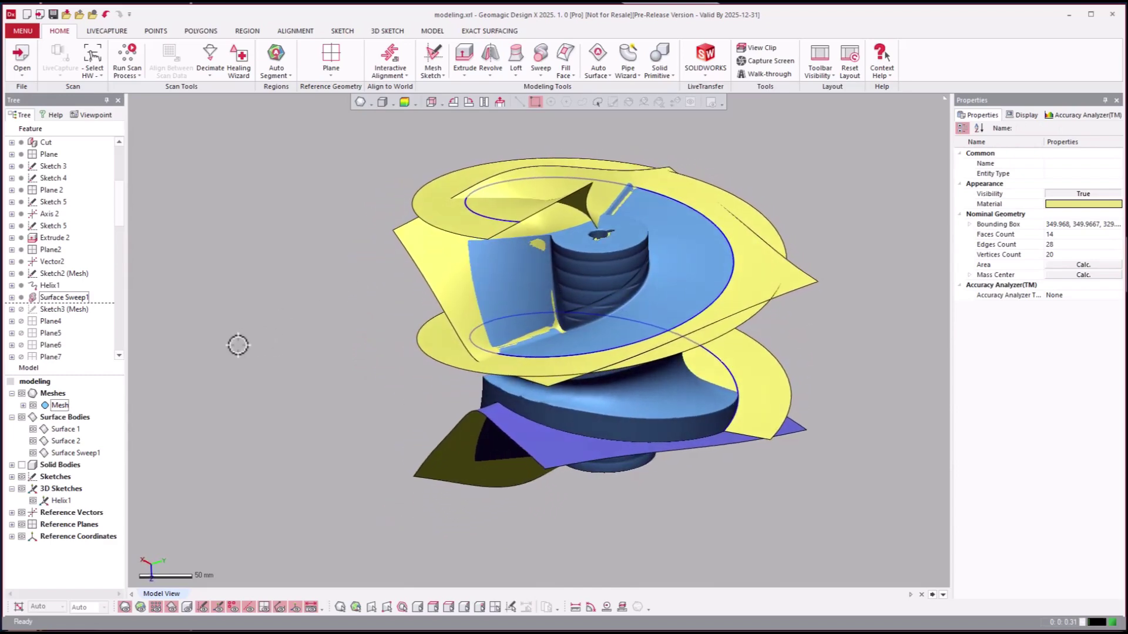
- Roll the history forward to Sketch3 (Mesh) and view its profile among the surfaces and mesh
{"action": "left_click", "coordinate": [58, 309]}
{"action": "right_click", "coordinate": [57, 312]}
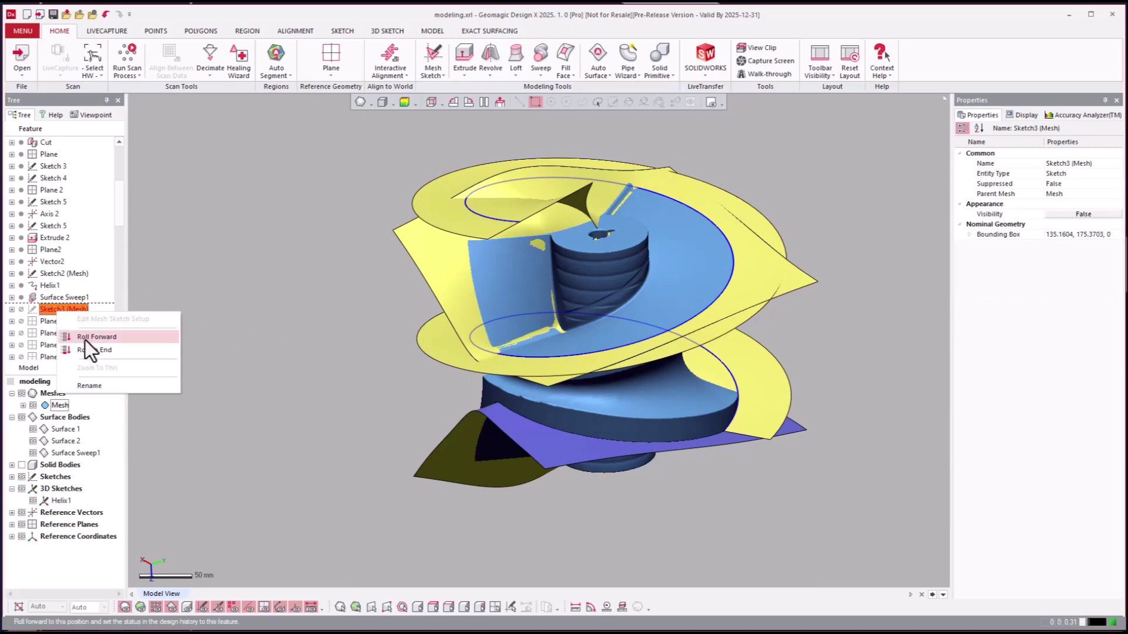
{"action": "left_click", "coordinate": [87, 339]}
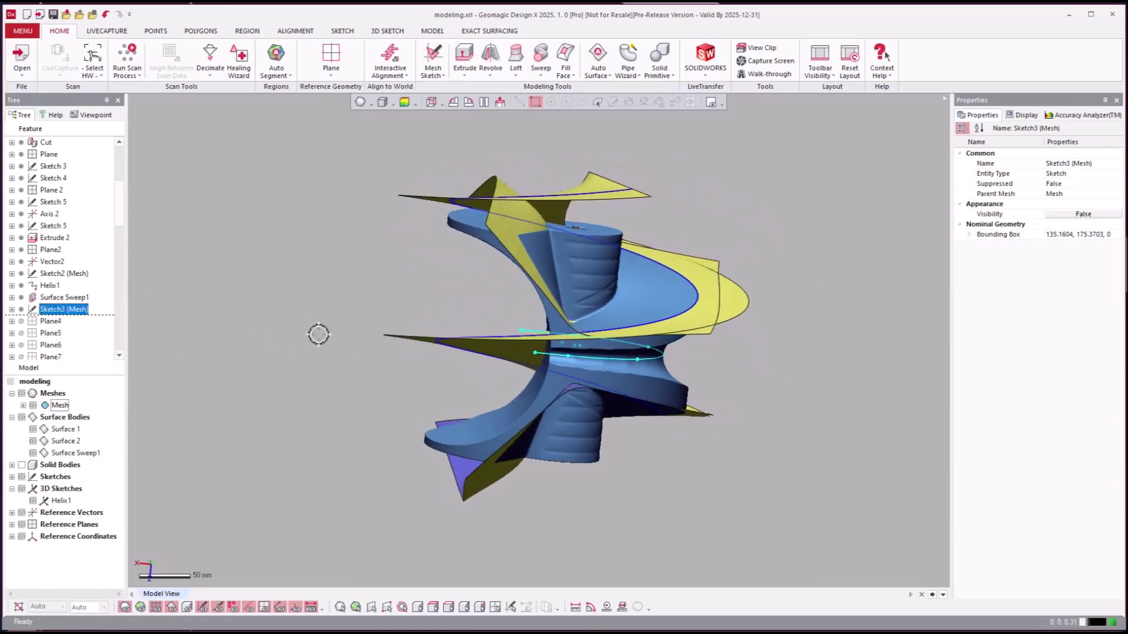
- Roll the history forward to Sketch4 (Mesh) and view its curve from different sides against the mesh and the surfaces
{"action": "right_click_drag", "start_coordinate": [317, 335], "coordinate": [251, 314]}
{"action": "scroll", "coordinate": [459, 433], "scroll_direction": "up", "scroll_amount": 3}
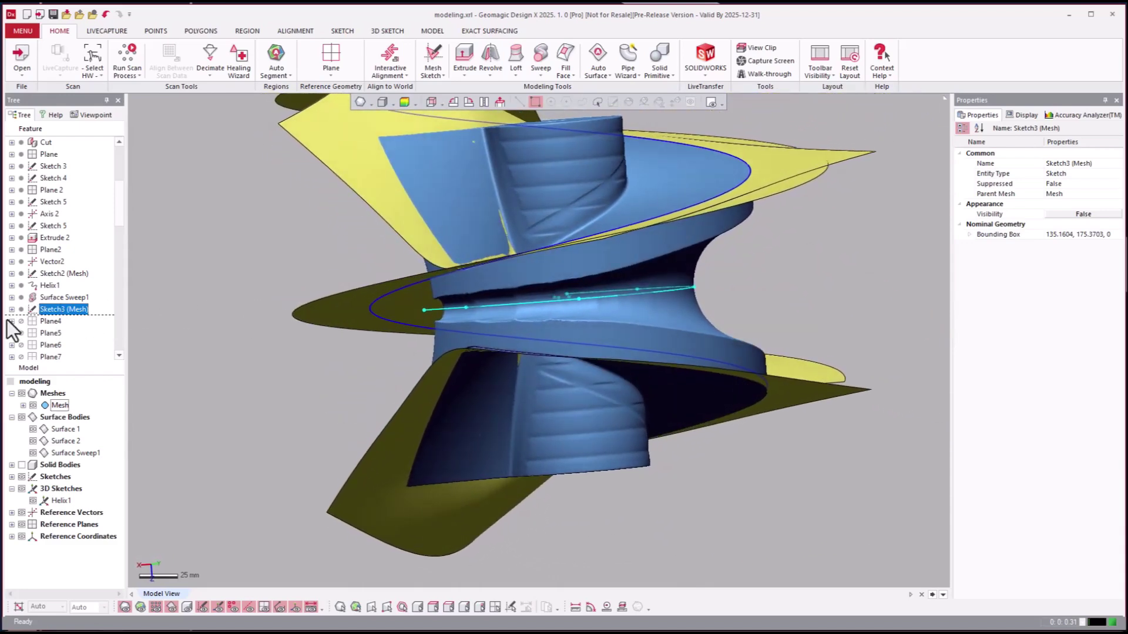
{"action": "left_click", "coordinate": [50, 322]}
{"action": "scroll", "coordinate": [51, 325], "scroll_direction": "down", "scroll_amount": 5}
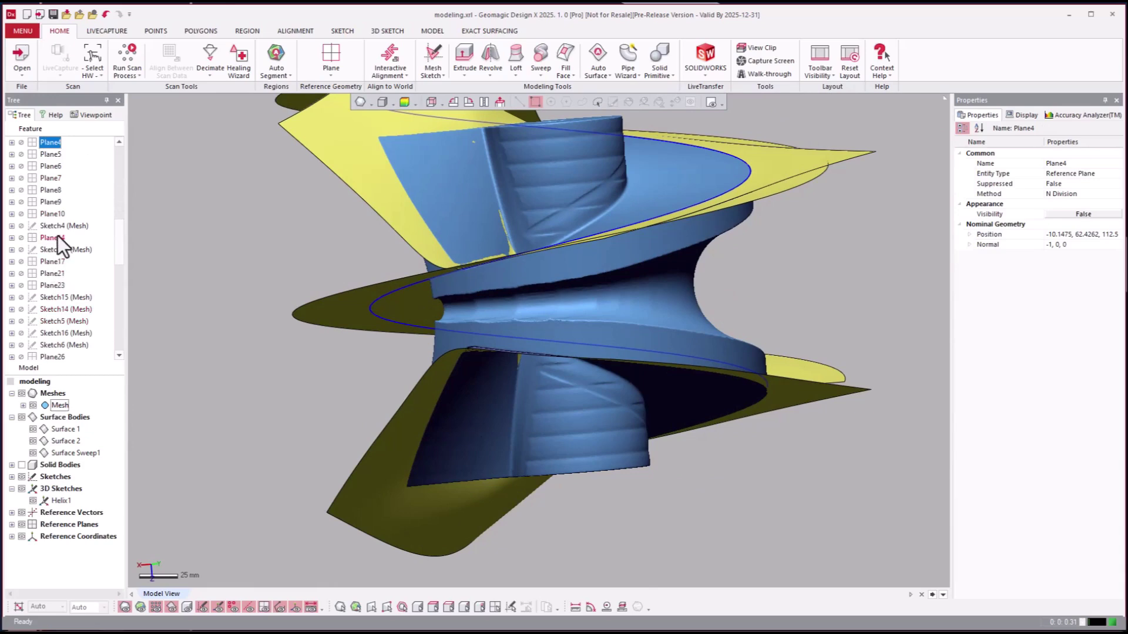
{"action": "left_click", "coordinate": [56, 232]}
{"action": "right_click", "coordinate": [55, 231]}
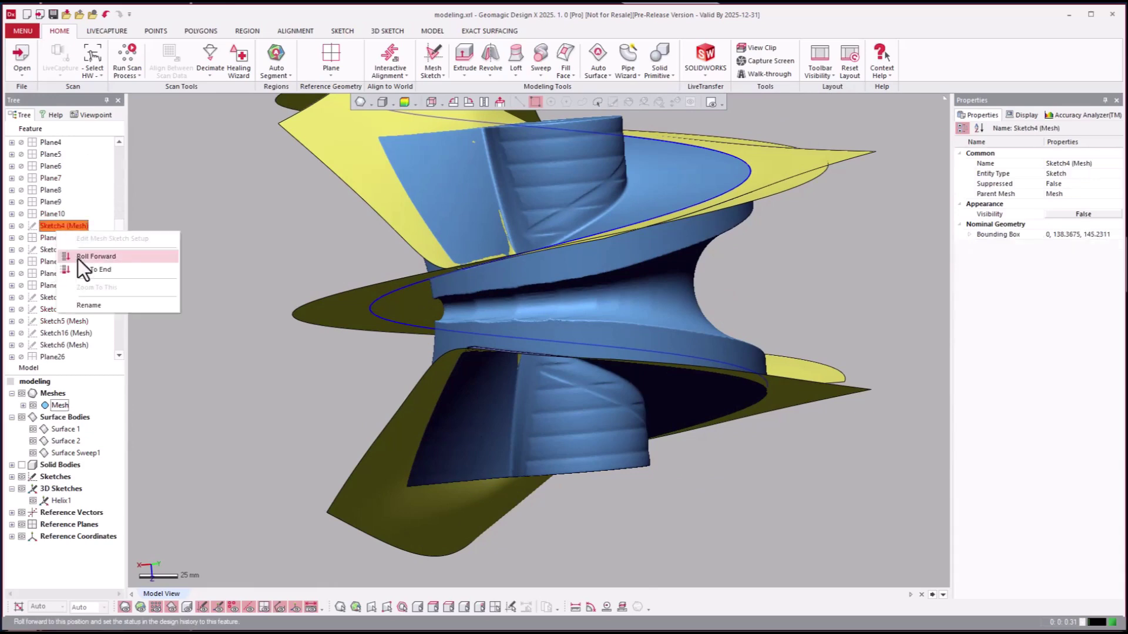
{"action": "left_click", "coordinate": [82, 257]}
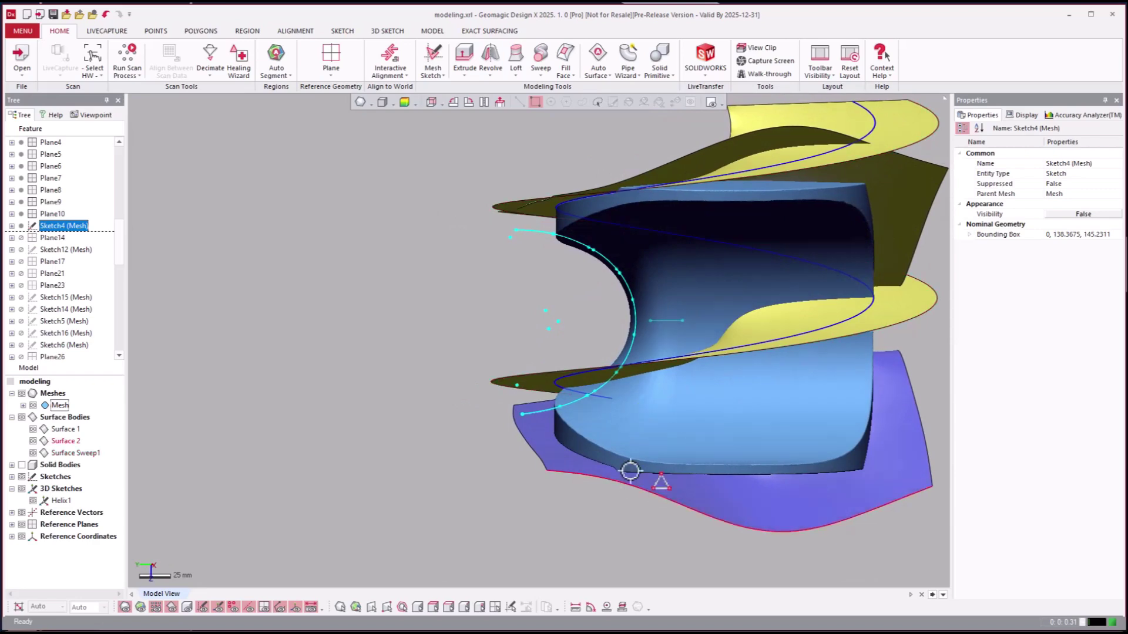
{"action": "right_click_drag", "start_coordinate": [652, 332], "coordinate": [587, 345]}
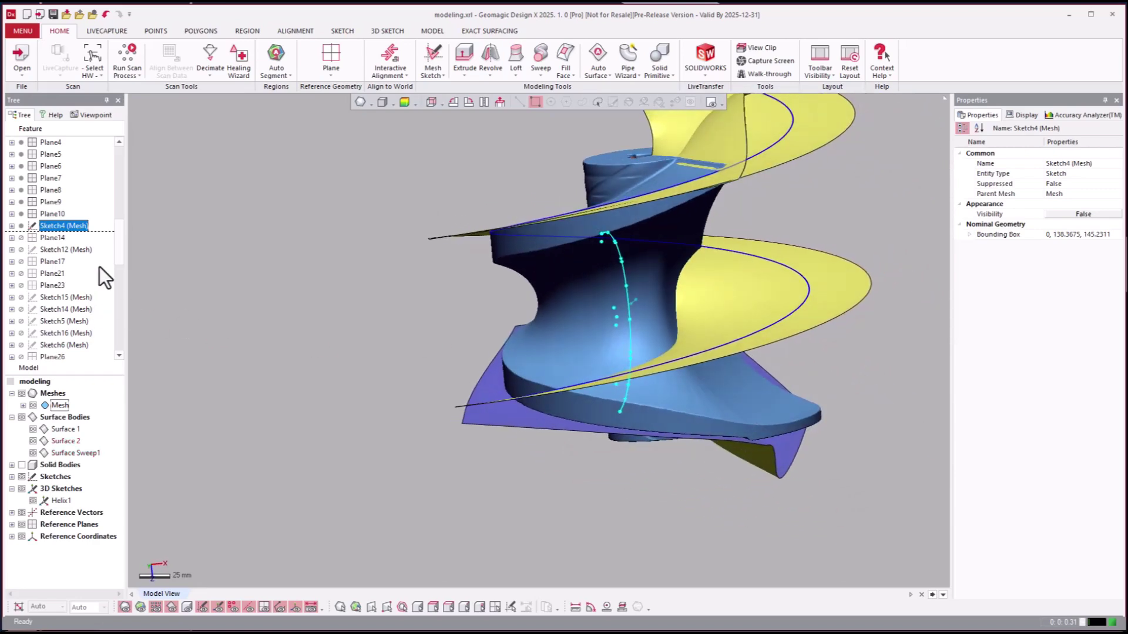
- Roll the history forward through Sketch12 (Mesh) to Sketch6 (Mesh) and show all mesh sketches from Sketch3 to Sketch16
{"action": "right_click", "coordinate": [37, 250]}
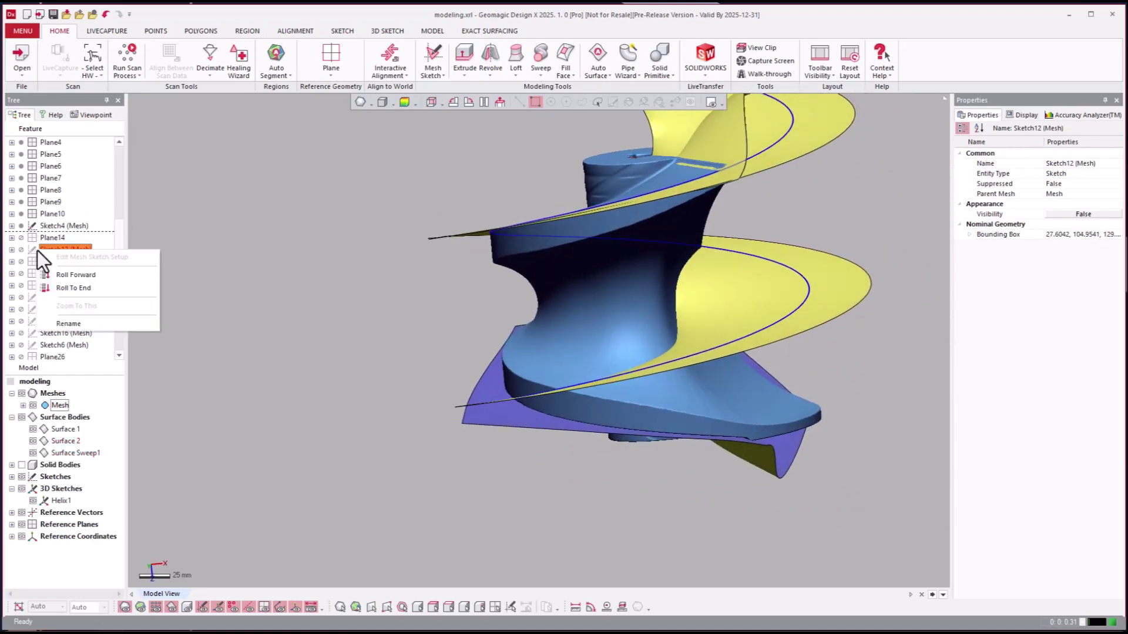
{"action": "left_click", "coordinate": [57, 279]}
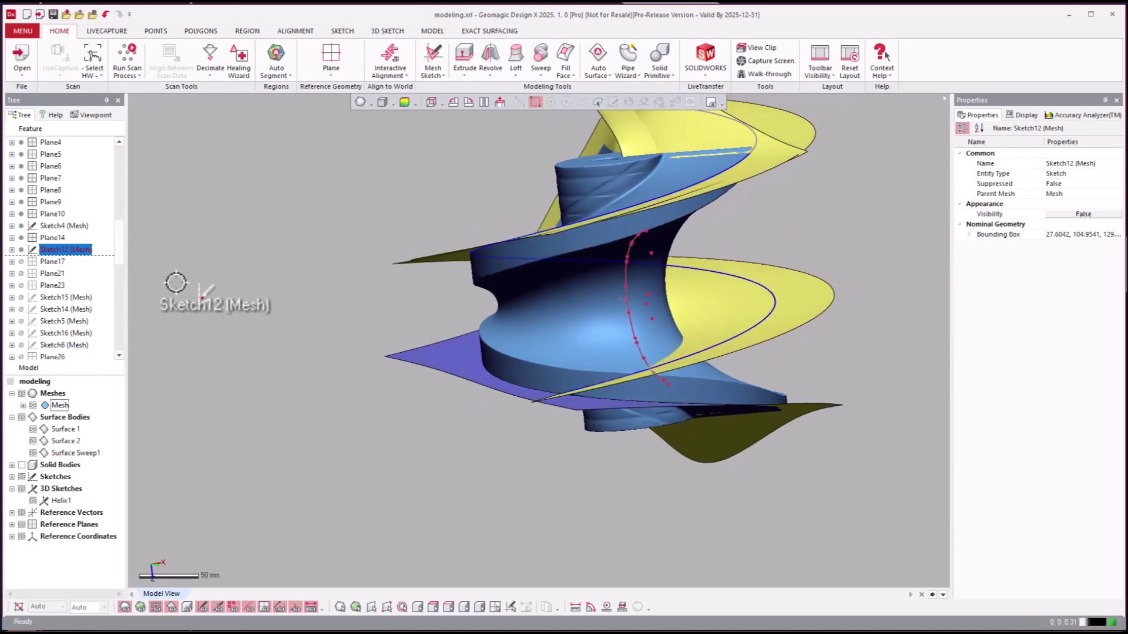
{"action": "right_click", "coordinate": [63, 345]}
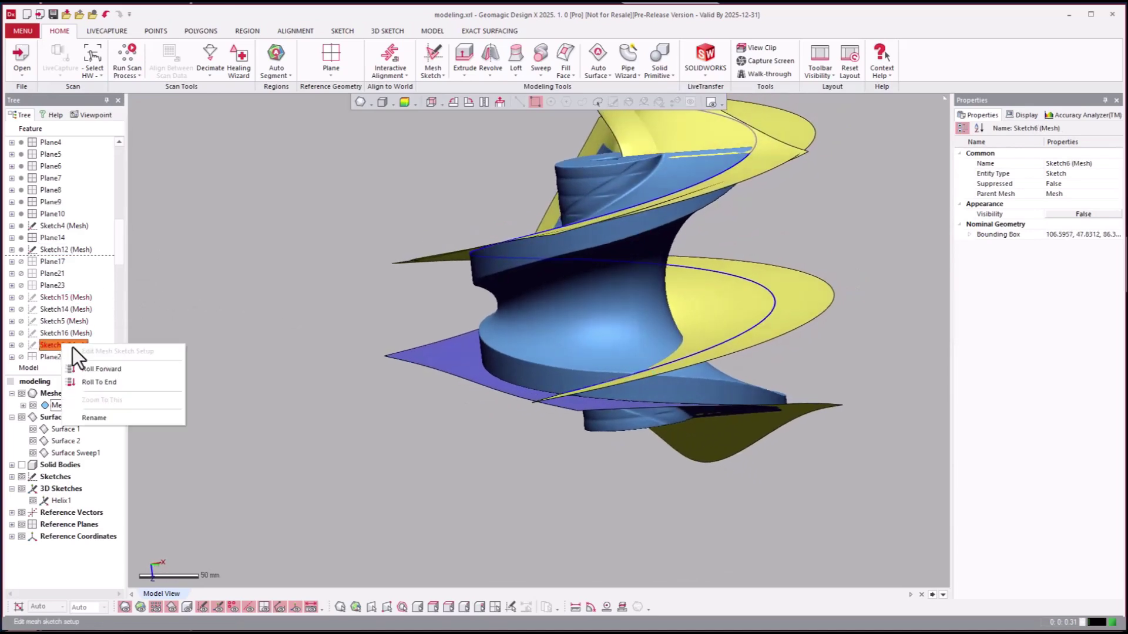
{"action": "left_click", "coordinate": [88, 370]}
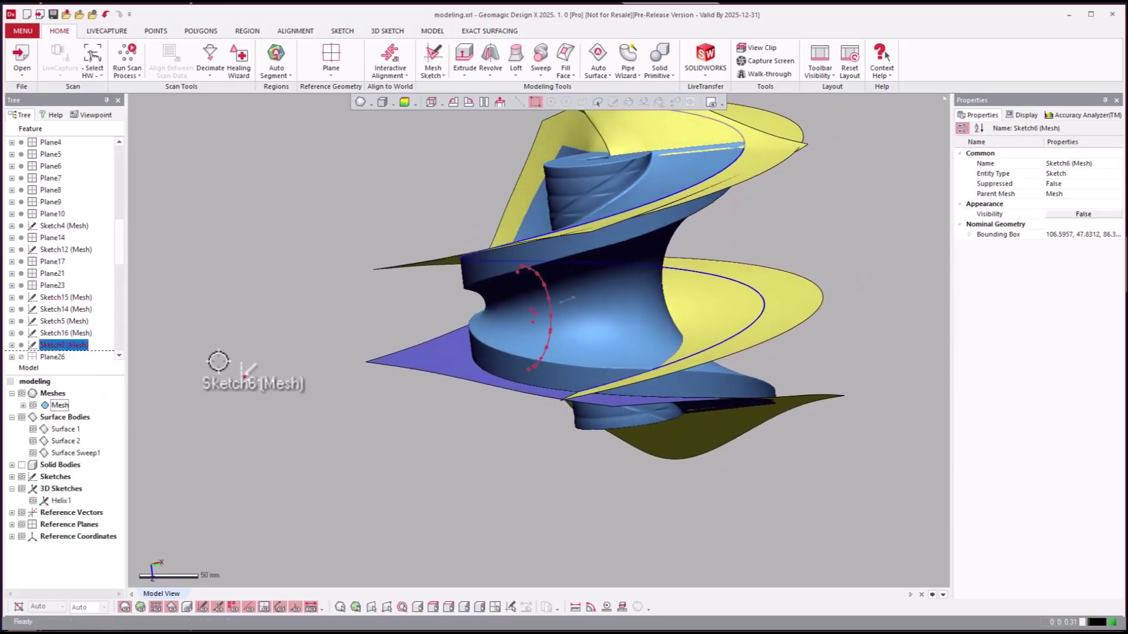
{"action": "left_click", "coordinate": [14, 477]}
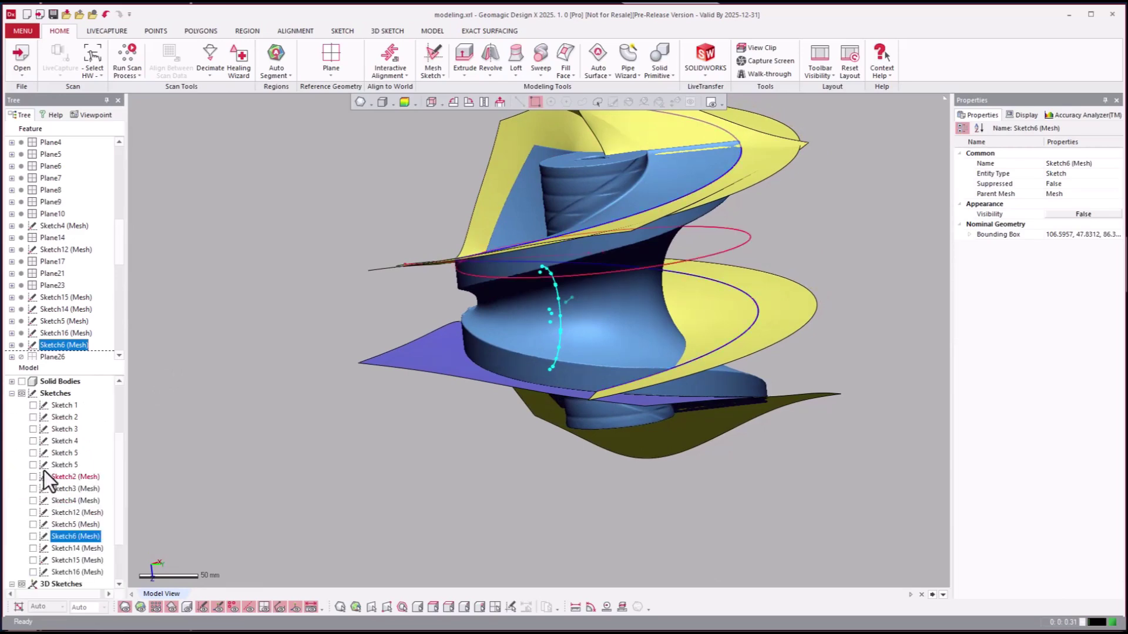
{"action": "left_click_drag", "start_coordinate": [33, 572], "coordinate": [33, 489]}
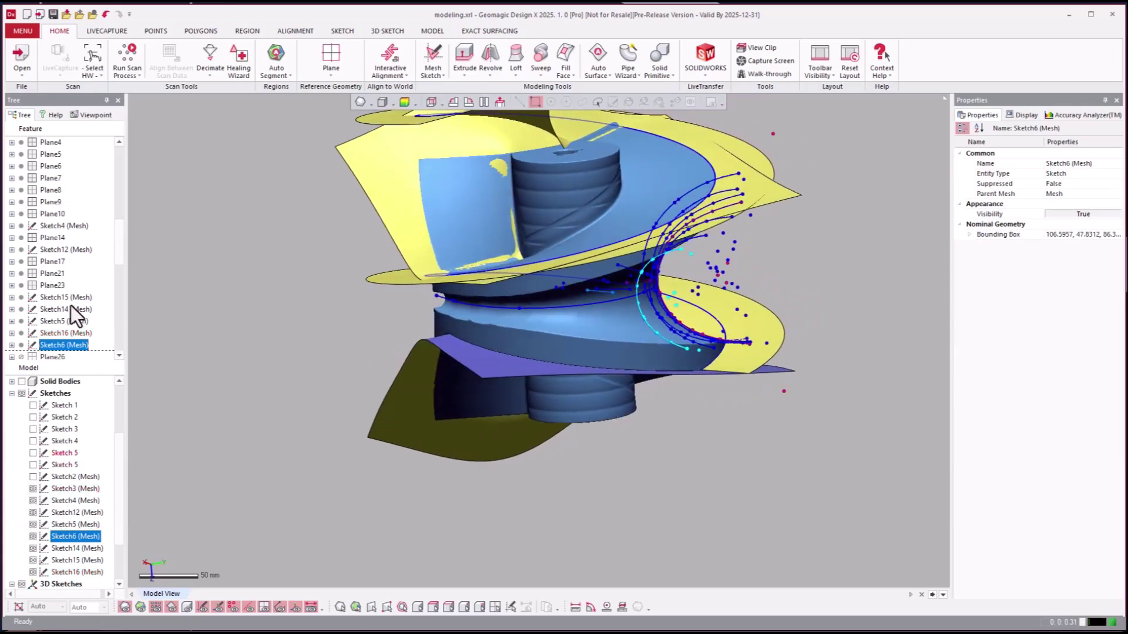
- Roll the history forward to Sketch10 (Mesh)
{"action": "scroll", "coordinate": [51, 297], "scroll_direction": "down", "scroll_amount": 2}
{"action": "left_click", "coordinate": [59, 297]}
{"action": "scroll", "coordinate": [58, 297], "scroll_direction": "down", "scroll_amount": 6}
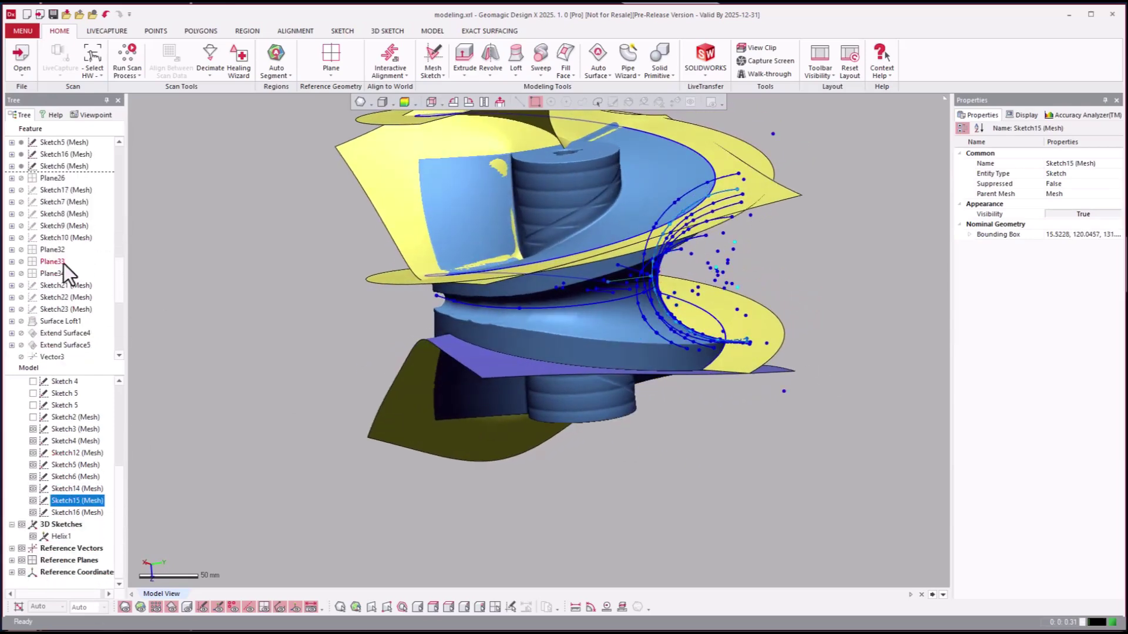
{"action": "right_click", "coordinate": [60, 242]}
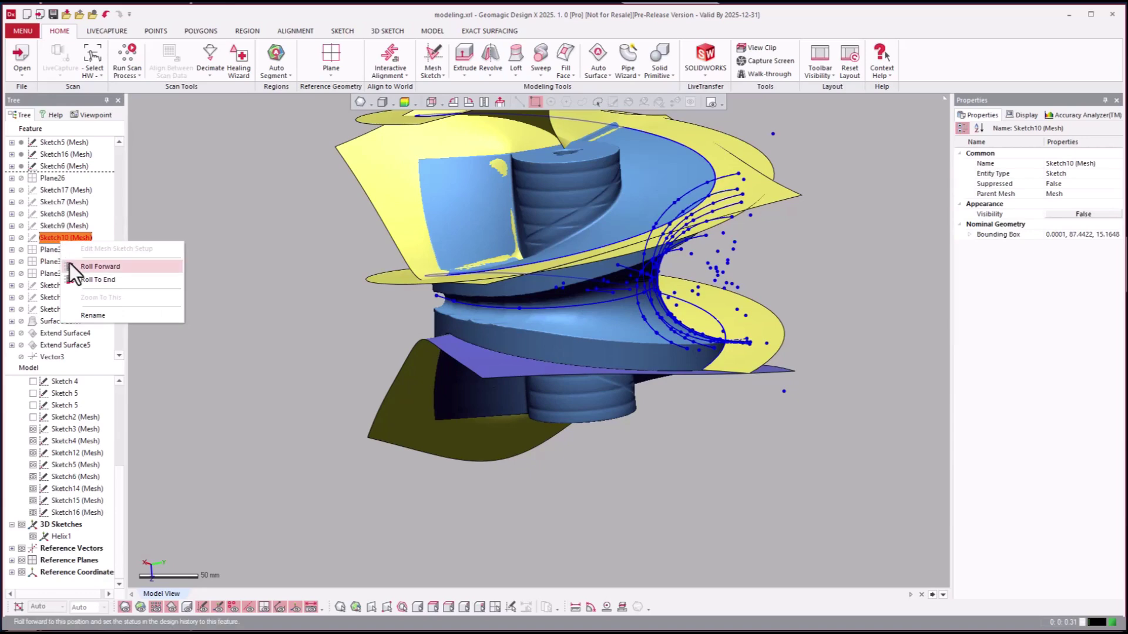
{"action": "left_click", "coordinate": [70, 264]}
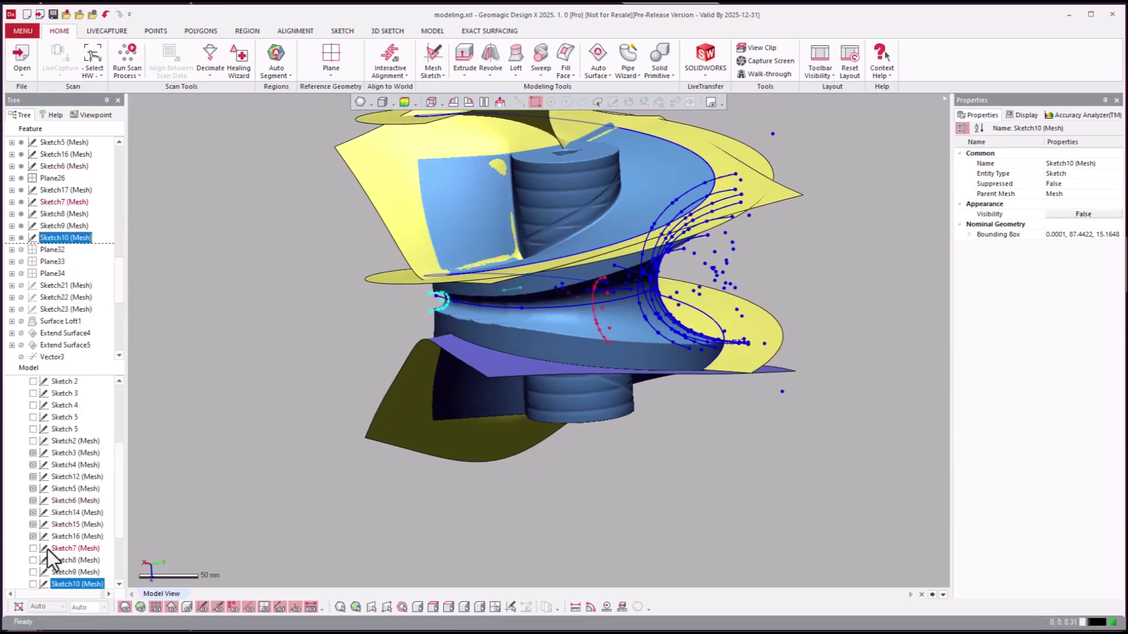
- Show the mesh sketches Sketch7 to Sketch10 and Sketch17, and view all section curves along the helical groove
{"action": "left_click", "coordinate": [44, 535]}
{"action": "scroll", "coordinate": [44, 537], "scroll_direction": "down", "scroll_amount": 3}
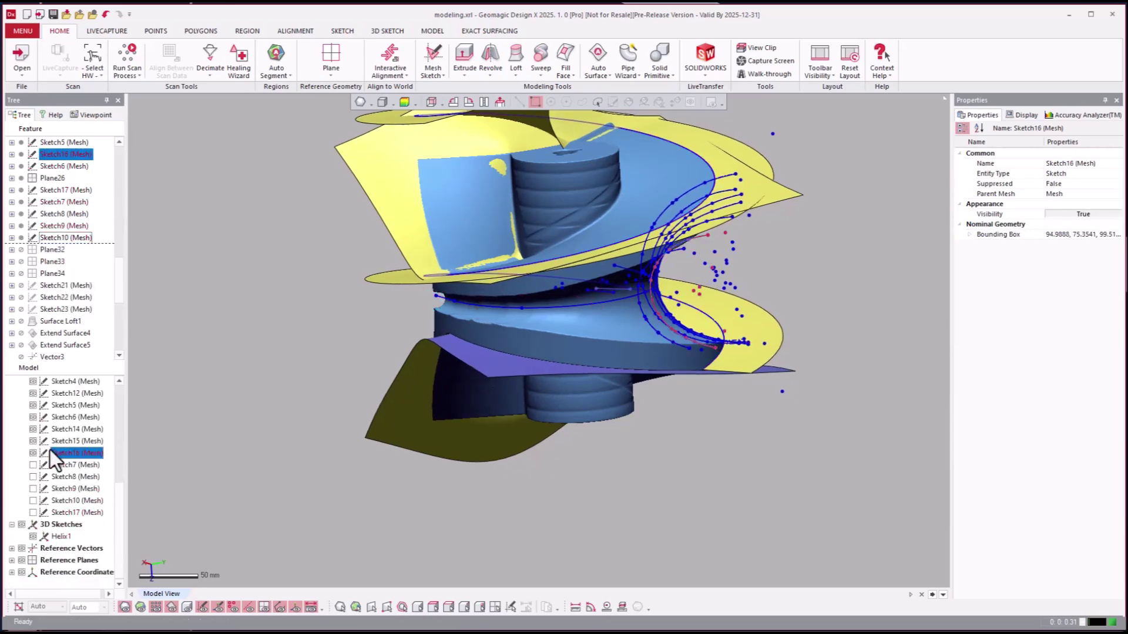
{"action": "left_click_drag", "start_coordinate": [34, 468], "coordinate": [32, 514]}
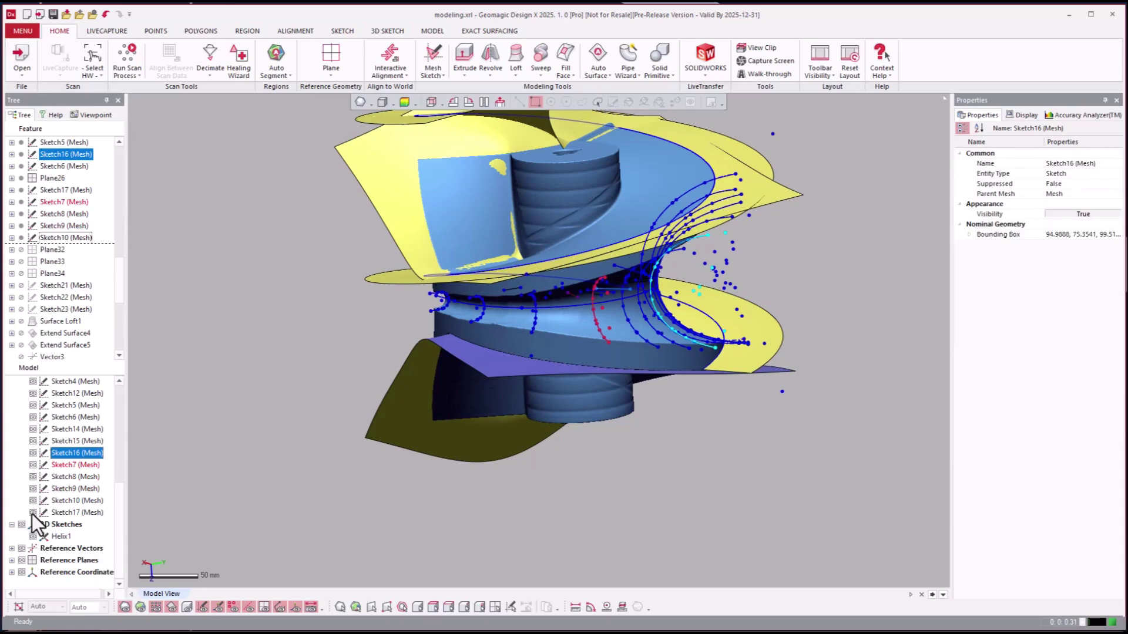
{"action": "left_click", "coordinate": [327, 458]}
{"action": "right_click_drag", "start_coordinate": [577, 479], "coordinate": [276, 478]}
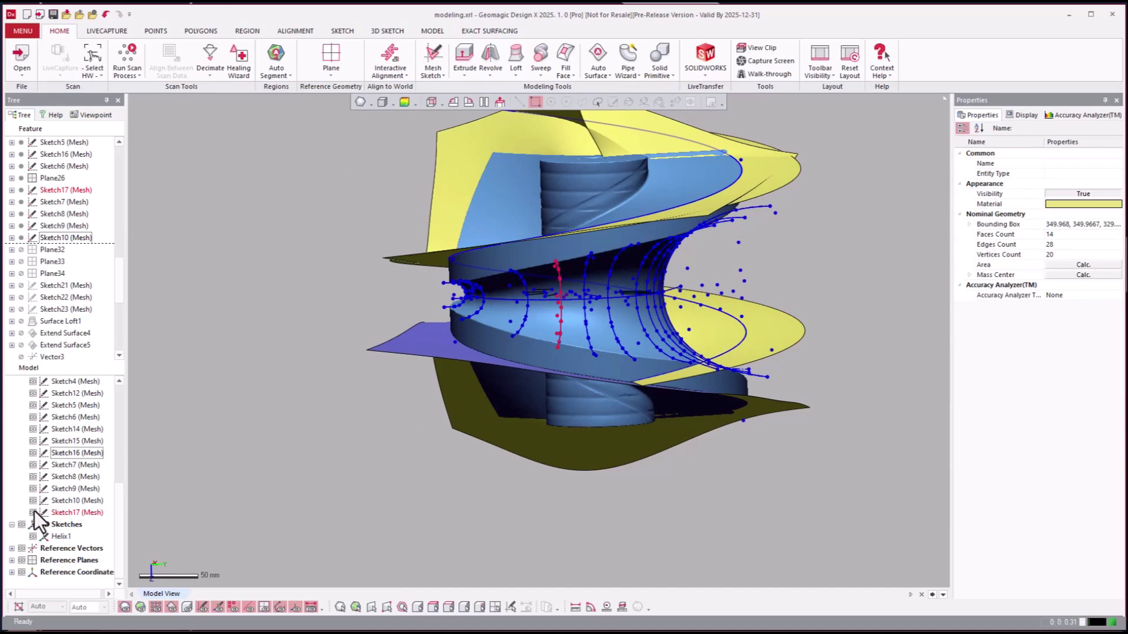
- Hide the section sketches from Sketch12 to Sketch17 and show them again, comparing the curves with the groove on the mesh
{"action": "left_click_drag", "start_coordinate": [33, 512], "coordinate": [34, 487]}
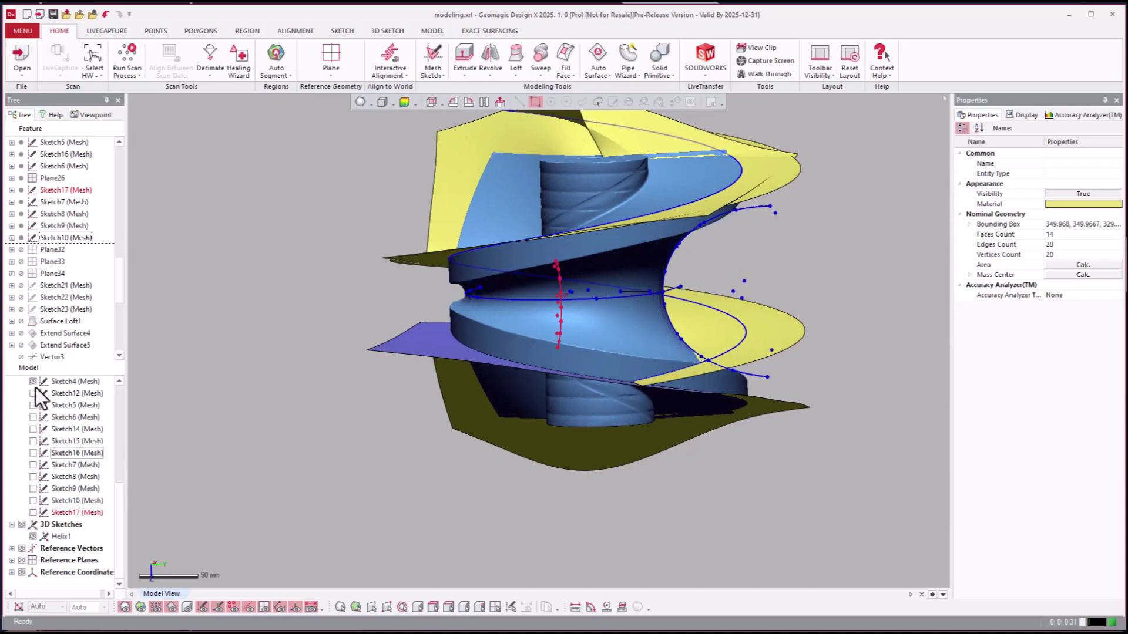
{"action": "left_click_drag", "start_coordinate": [31, 392], "coordinate": [34, 450]}
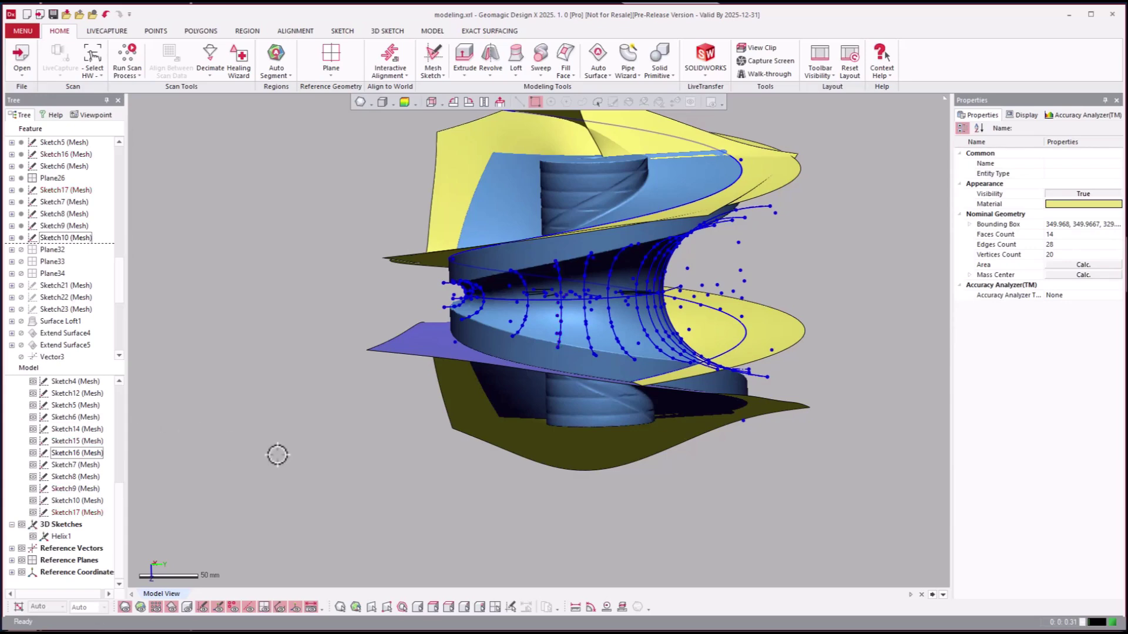
{"action": "right_click_drag", "start_coordinate": [277, 456], "coordinate": [193, 474]}
{"action": "scroll", "coordinate": [394, 445], "scroll_direction": "up", "scroll_amount": 5}
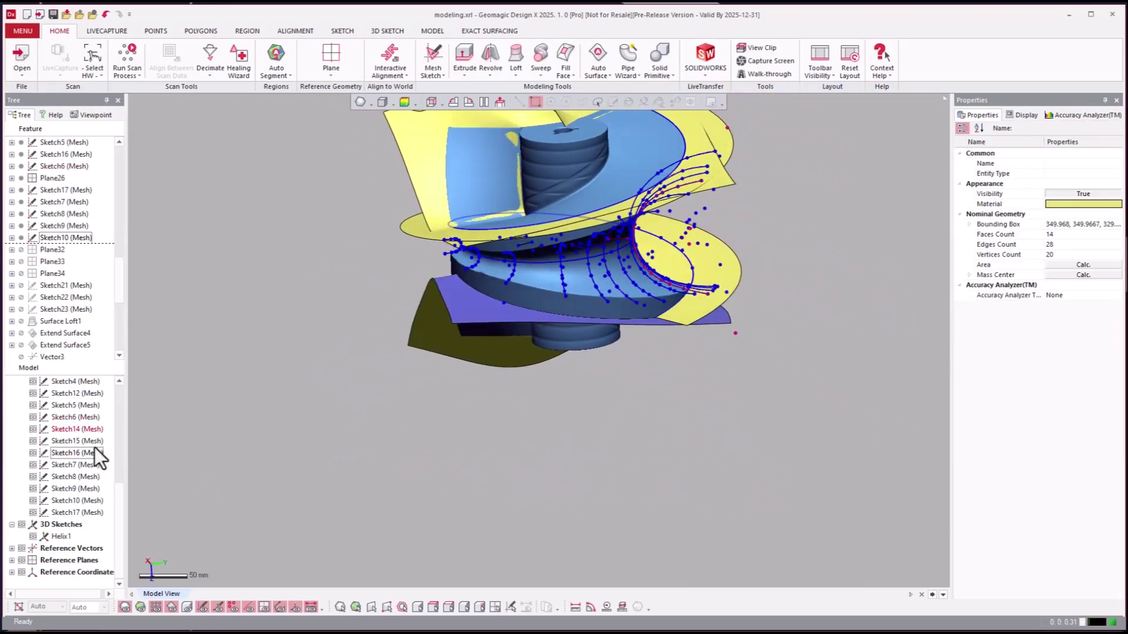
- Roll the history forward to Surface Loft1, hide the mesh sketches except Sketch17, and view the lofted surface along the groove
{"action": "left_click", "coordinate": [54, 312]}
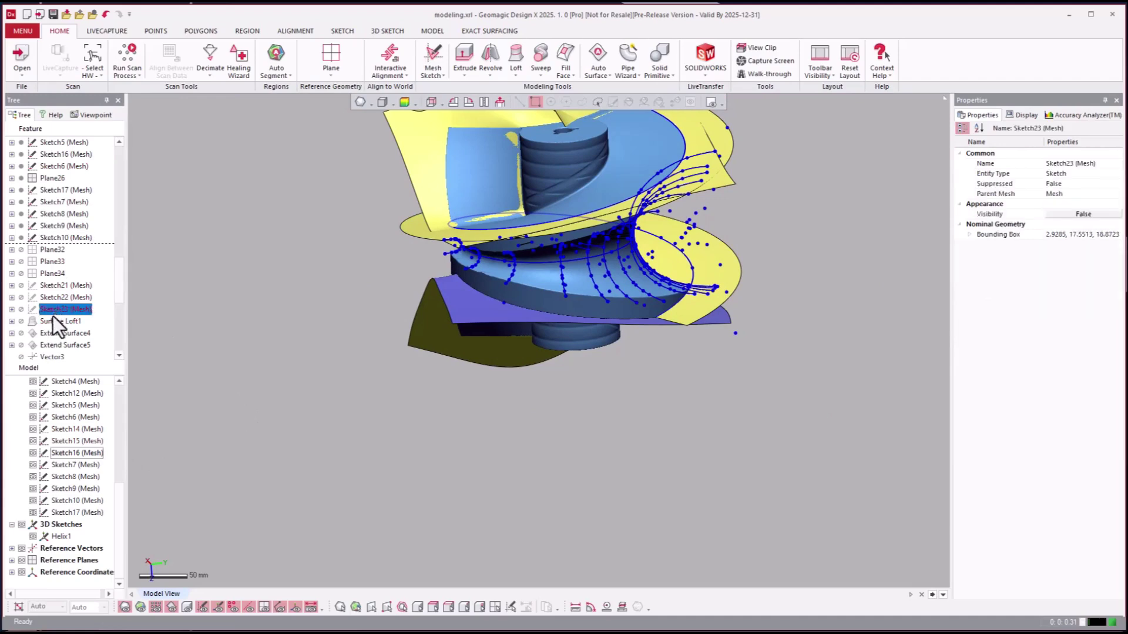
{"action": "left_click", "coordinate": [48, 322]}
{"action": "right_click", "coordinate": [49, 323]}
{"action": "left_click", "coordinate": [57, 329]}
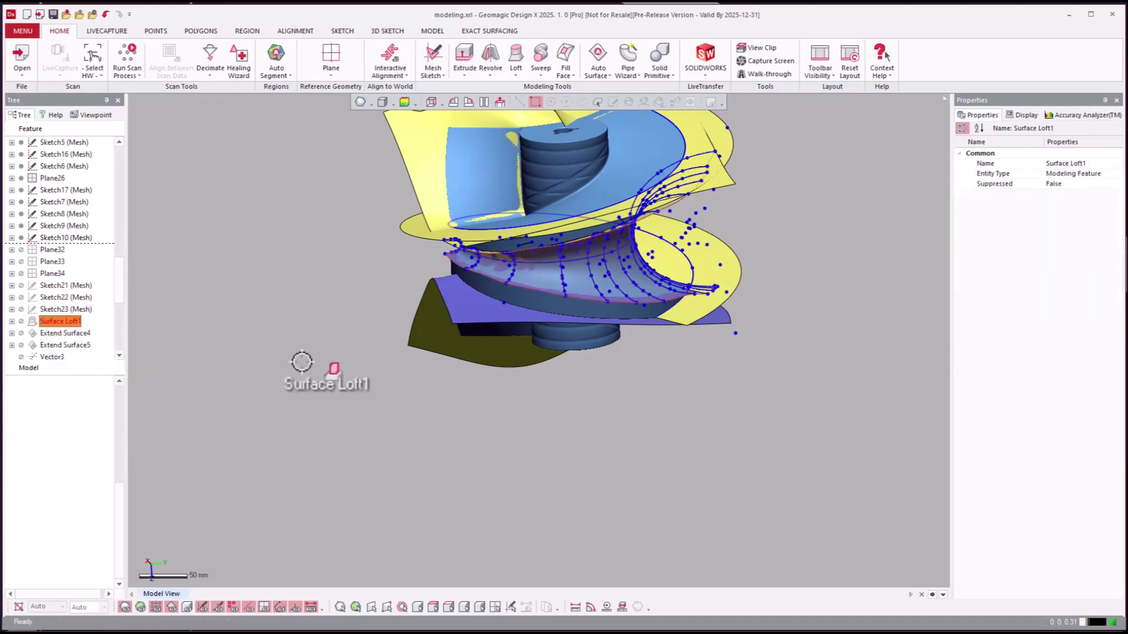
{"action": "right_click_drag", "start_coordinate": [305, 362], "coordinate": [304, 362]}
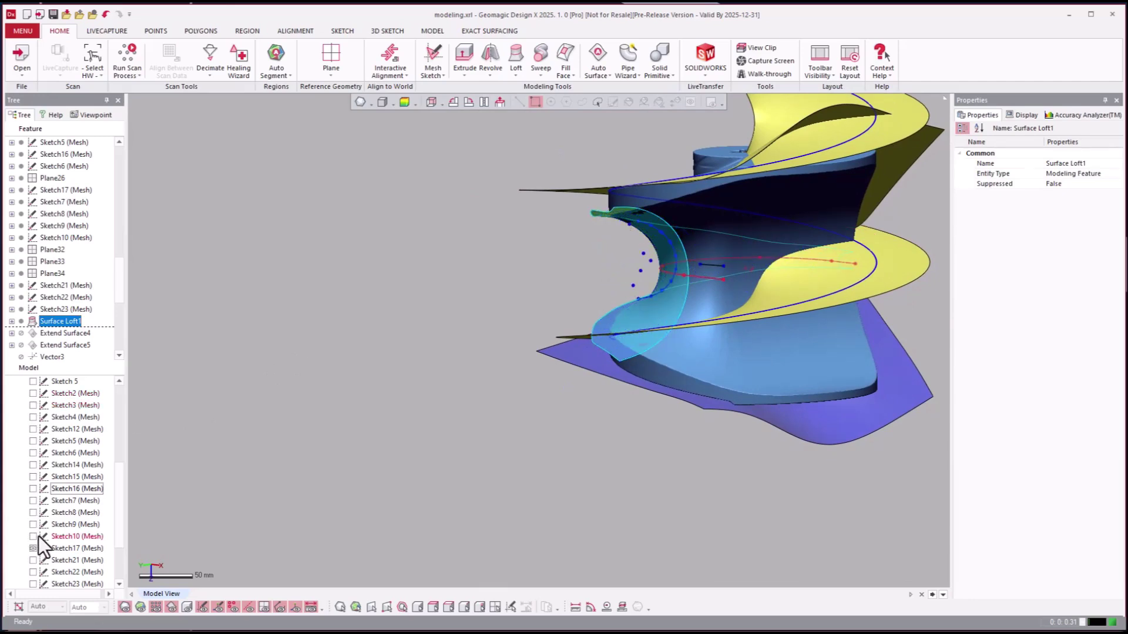
{"action": "left_click", "coordinate": [377, 410]}
{"action": "right_click_drag", "start_coordinate": [378, 410], "coordinate": [378, 410]}
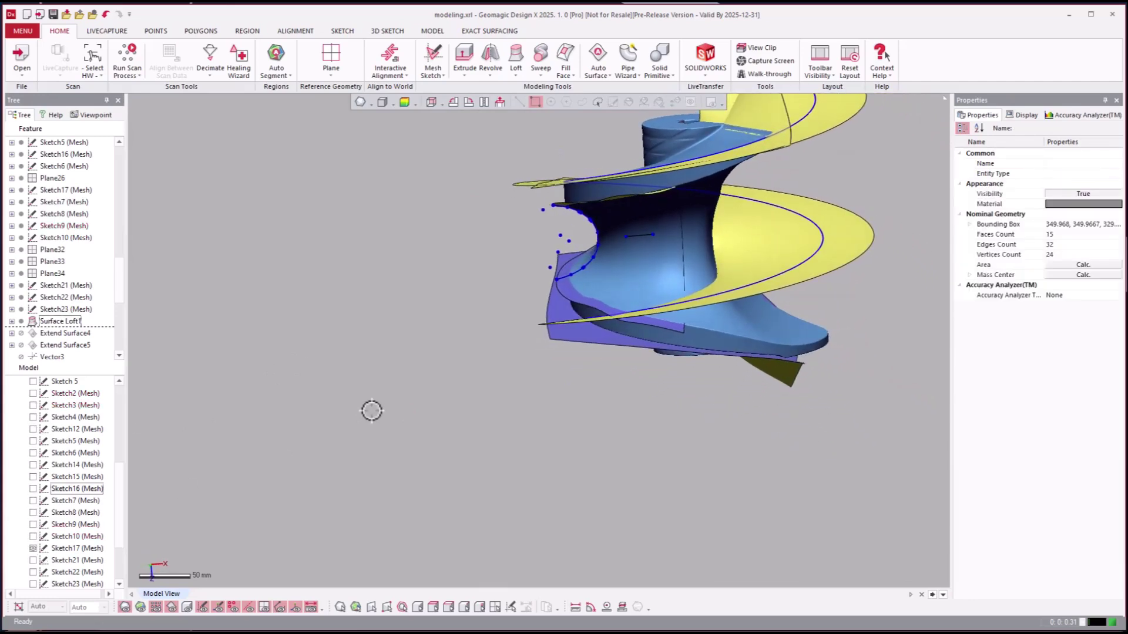
- Hide the mesh and examine the loft together with the other surface bodies
{"action": "key", "text": "ctrl+1"}
{"action": "right_click_drag", "start_coordinate": [608, 403], "coordinate": [376, 450]}
{"action": "scroll", "coordinate": [142, 463], "scroll_direction": "down", "scroll_amount": 3}
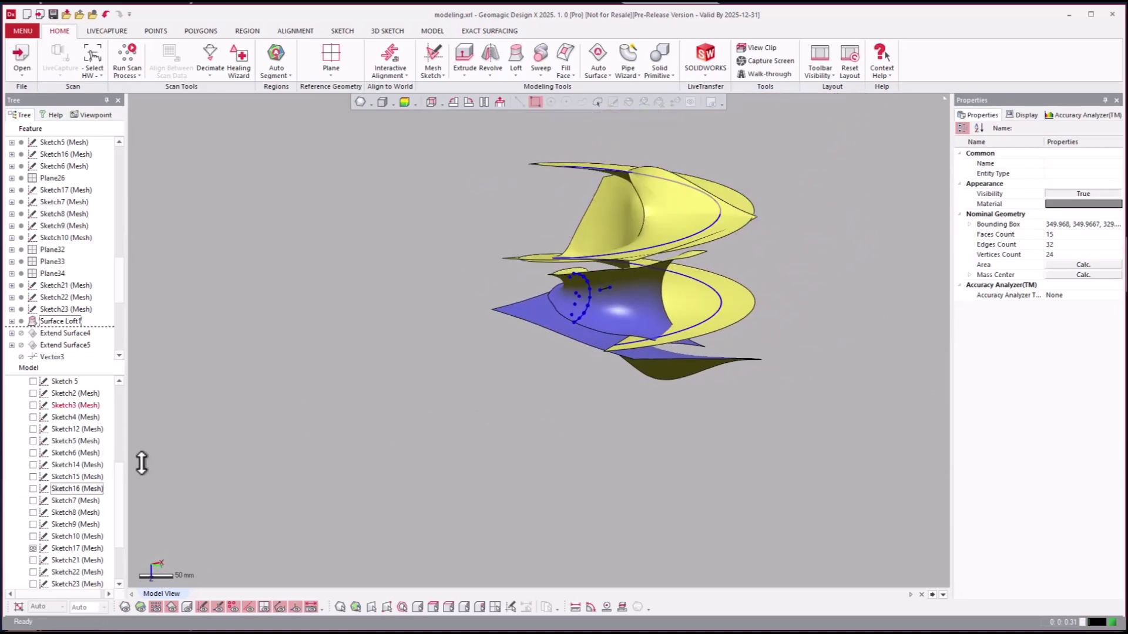
- Toggle the surface bodies to isolate Surface Loft1, and show the mesh again to compare the loft with the groove
{"action": "left_click_drag", "start_coordinate": [121, 520], "coordinate": [116, 446]}
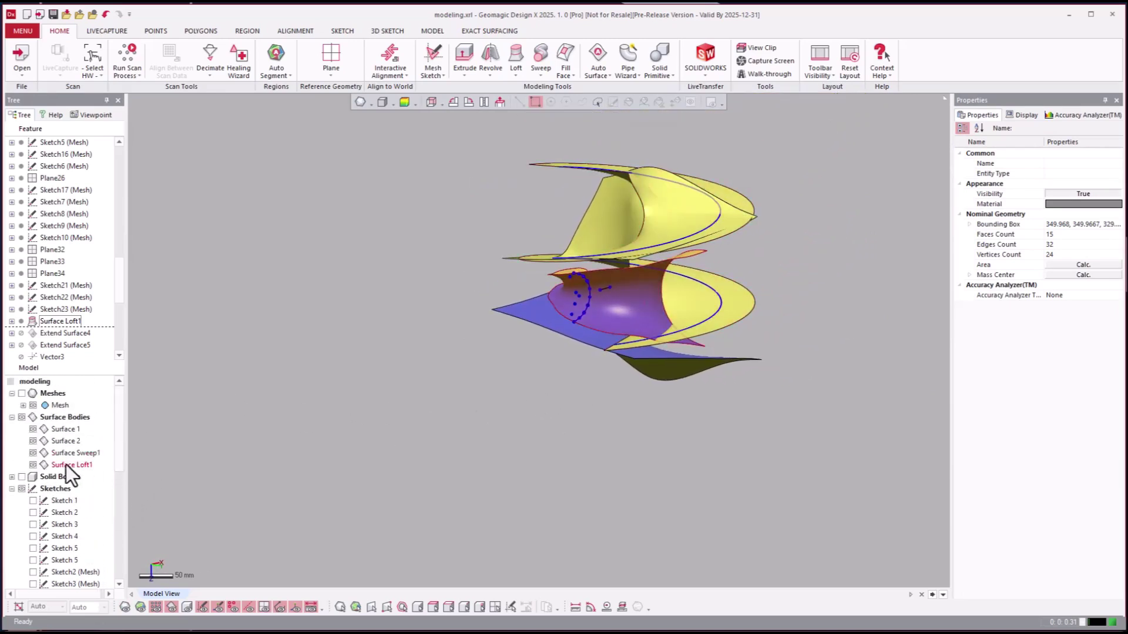
{"action": "left_click", "coordinate": [33, 460]}
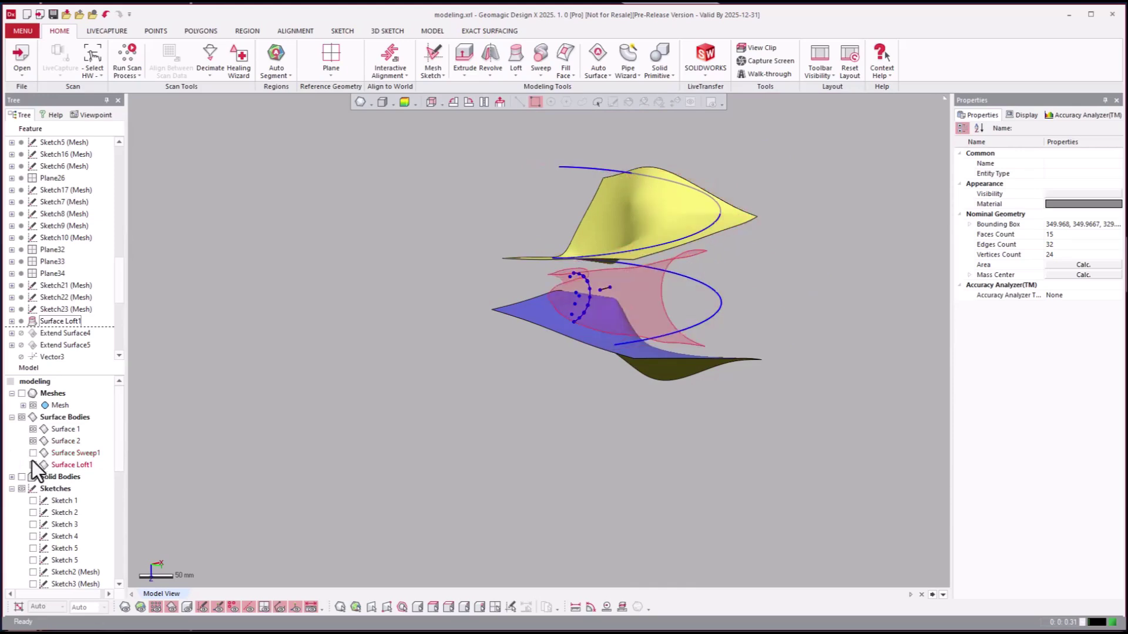
{"action": "right_click_drag", "start_coordinate": [356, 373], "coordinate": [293, 402]}
{"action": "left_click", "coordinate": [33, 429]}
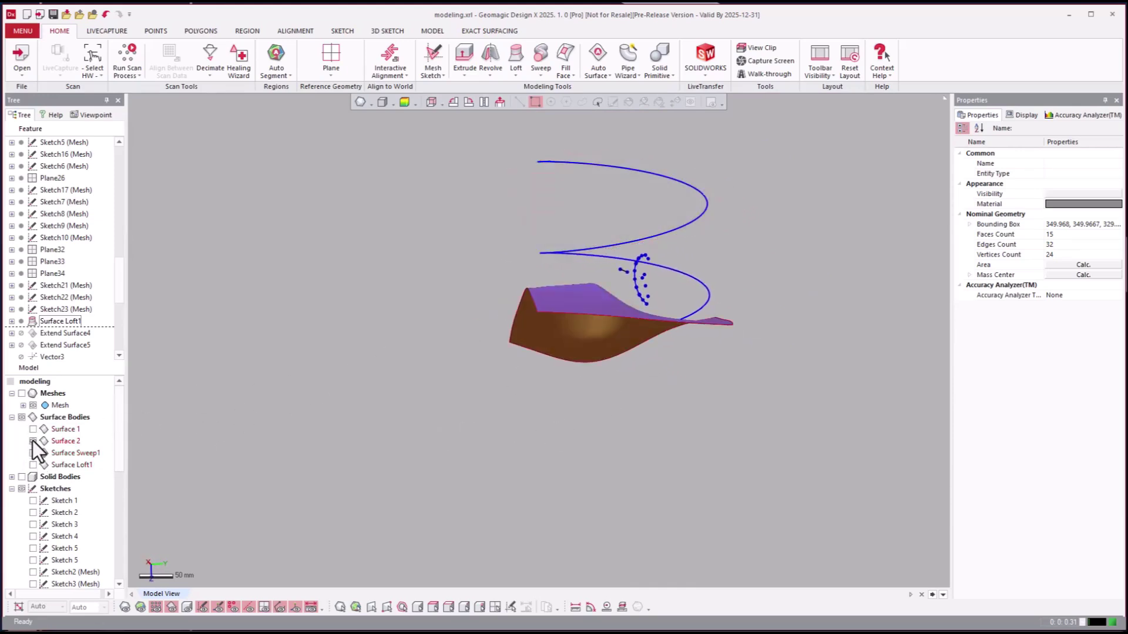
{"action": "left_click", "coordinate": [33, 440]}
{"action": "left_click", "coordinate": [33, 453]}
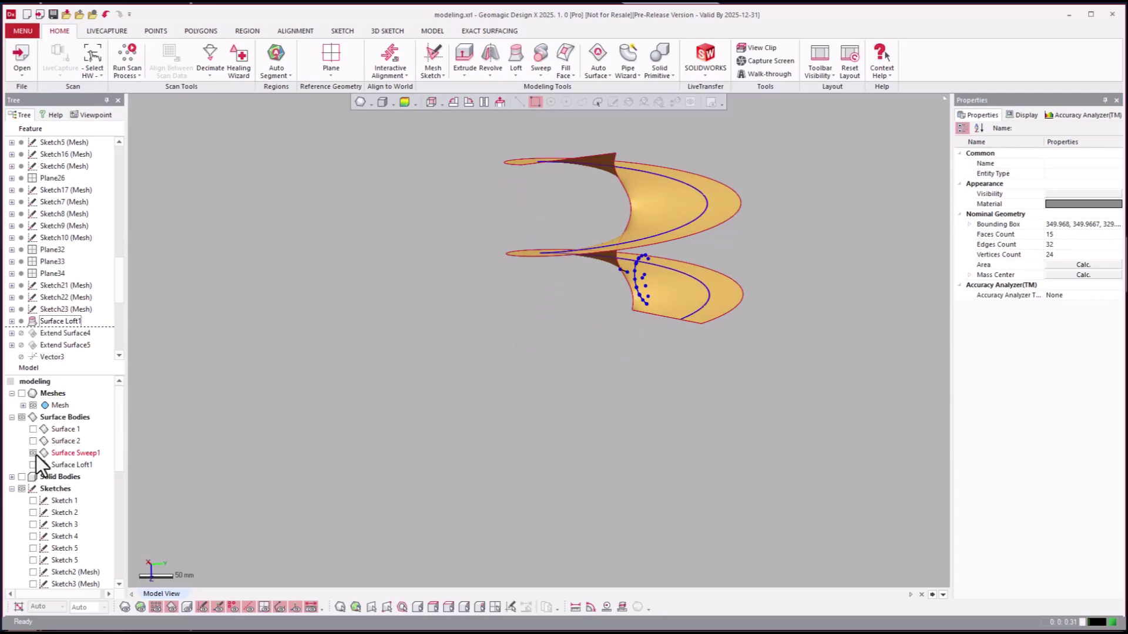
{"action": "left_click", "coordinate": [33, 453]}
{"action": "left_click", "coordinate": [32, 465]}
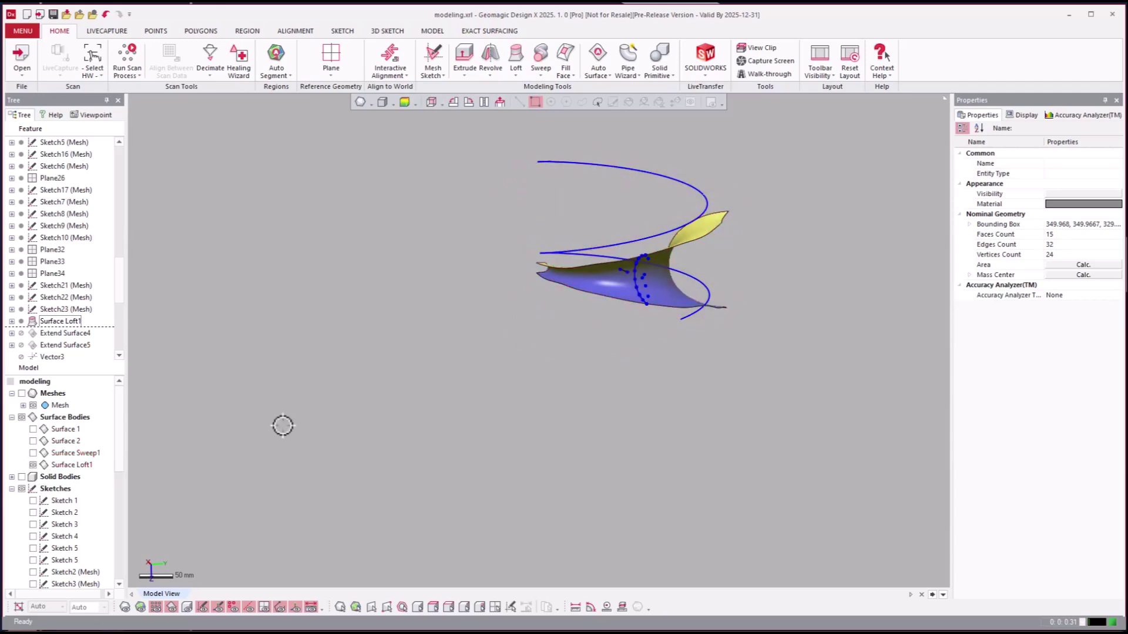
{"action": "key", "text": "ctrl+1"}
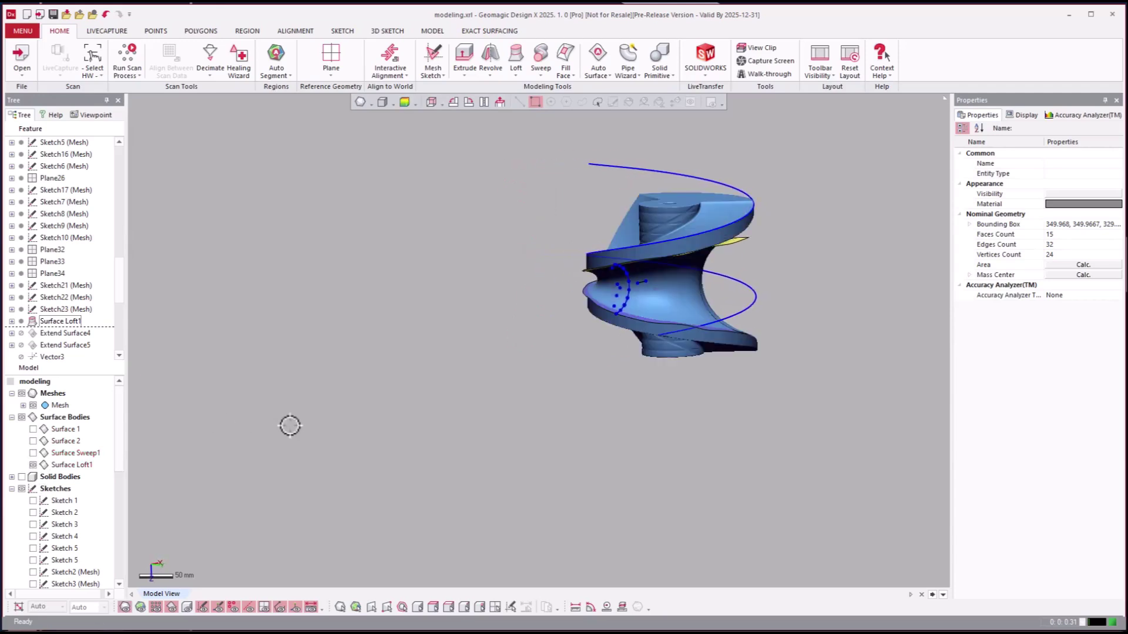
{"action": "right_click_drag", "start_coordinate": [291, 425], "coordinate": [291, 425]}
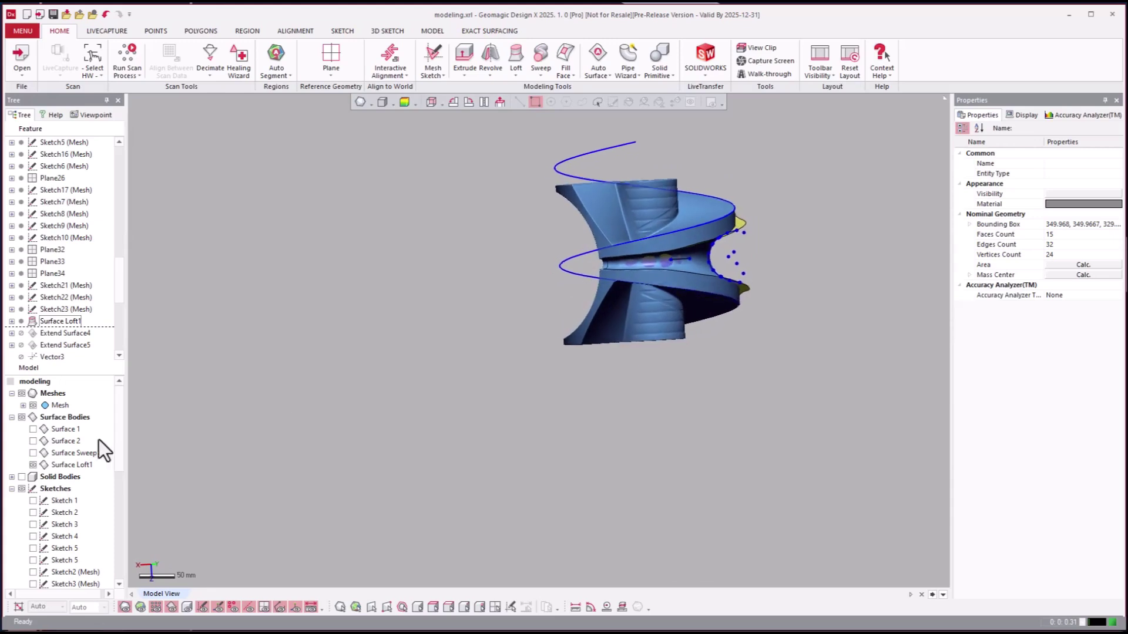
- Roll the history forward to Extend Surface5 and view the extended loft surface against the mesh
{"action": "left_click", "coordinate": [51, 345]}
{"action": "scroll", "coordinate": [51, 347], "scroll_direction": "down", "scroll_amount": 2}
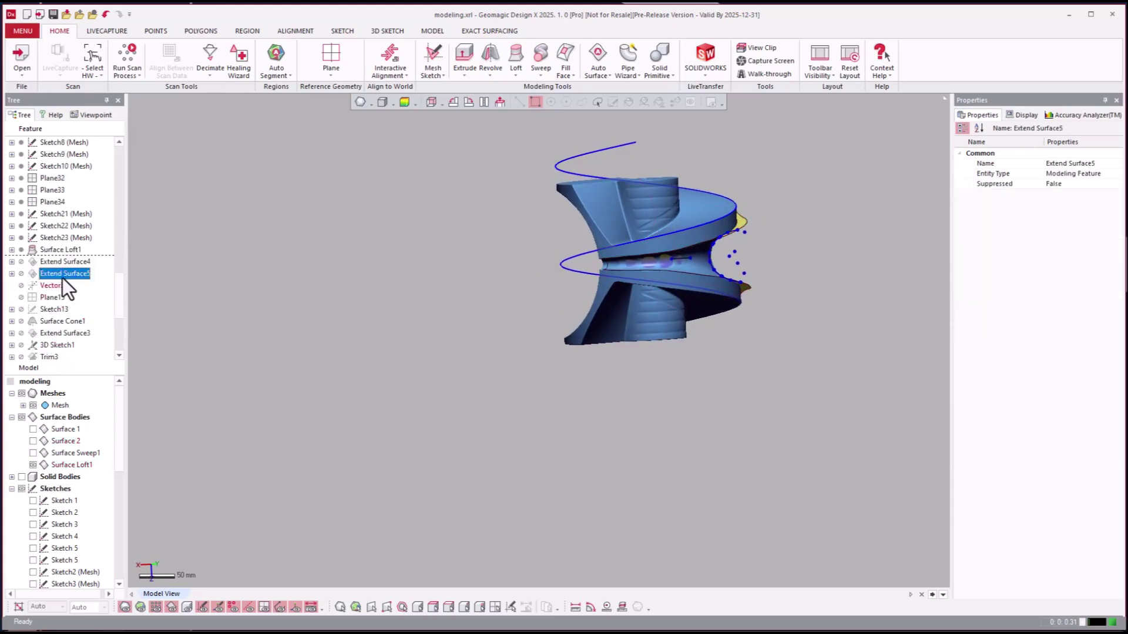
{"action": "right_click", "coordinate": [64, 276]}
{"action": "left_click", "coordinate": [76, 278]}
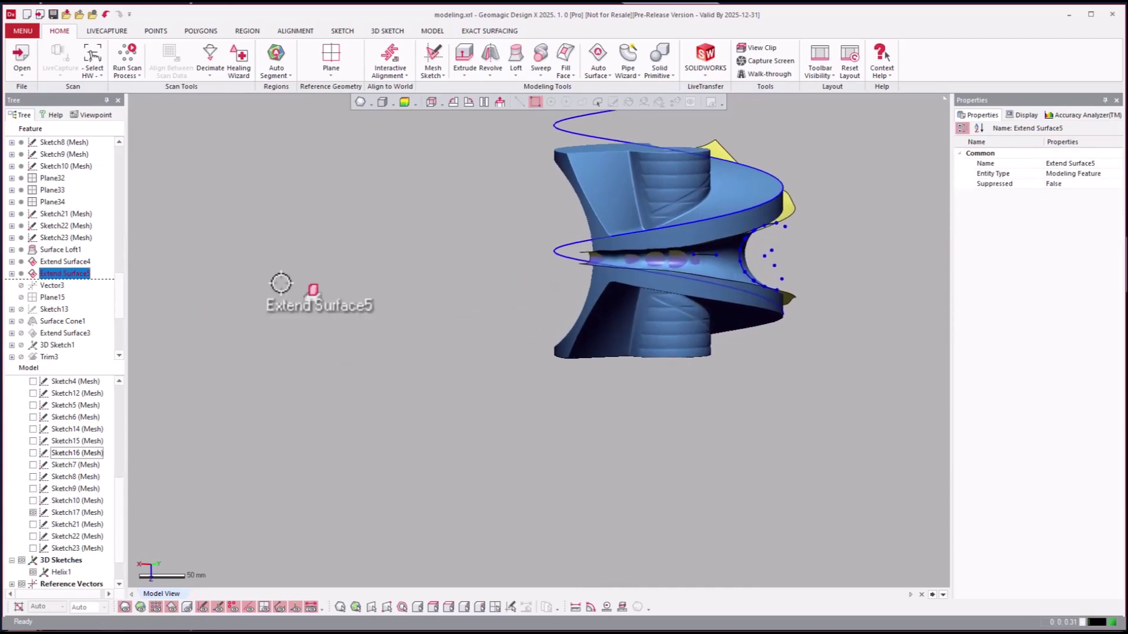
{"action": "right_click_drag", "start_coordinate": [493, 293], "coordinate": [415, 289]}
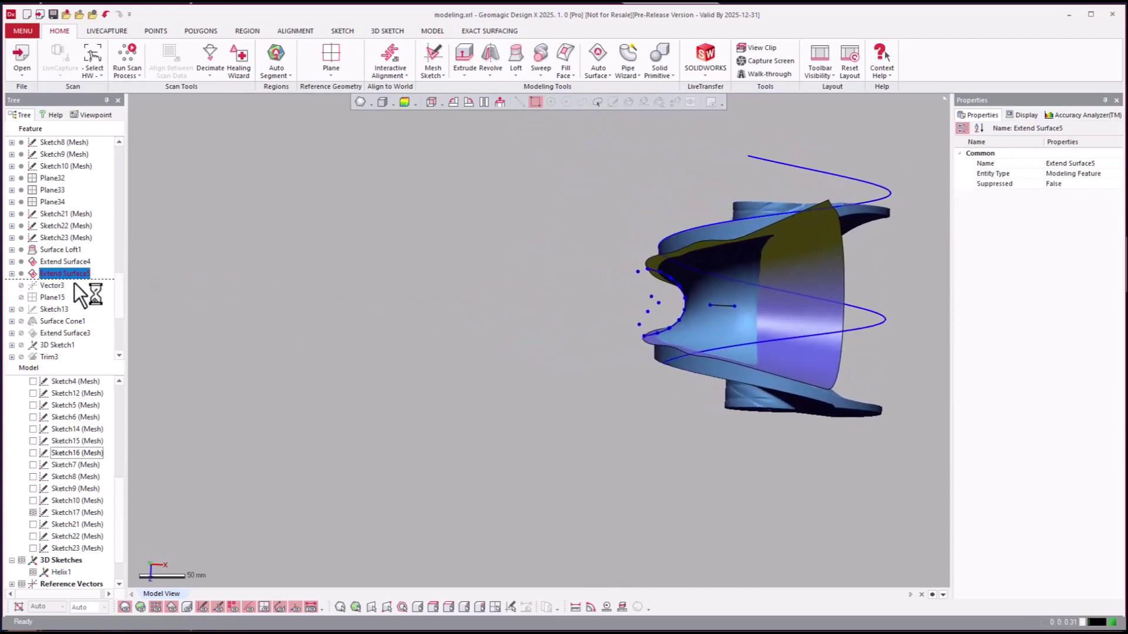
- Roll the history forward to Extend Surface3 and on to Trim4, and hide the mesh to view the trimmed surfaces
{"action": "right_click", "coordinate": [55, 332]}
{"action": "left_click", "coordinate": [80, 335]}
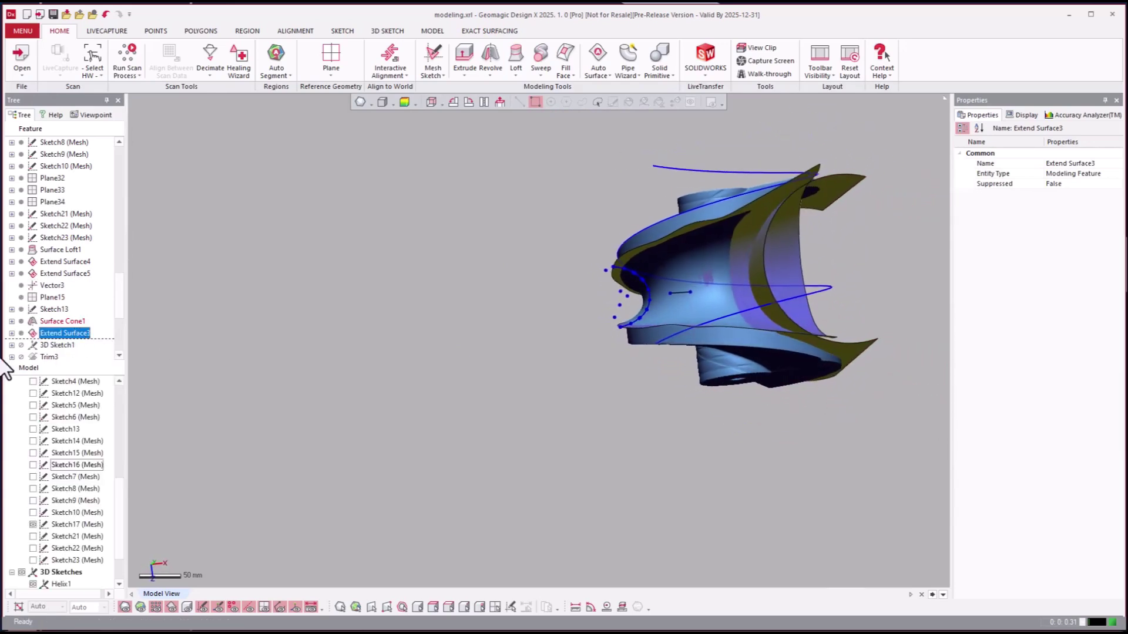
{"action": "left_click", "coordinate": [55, 355]}
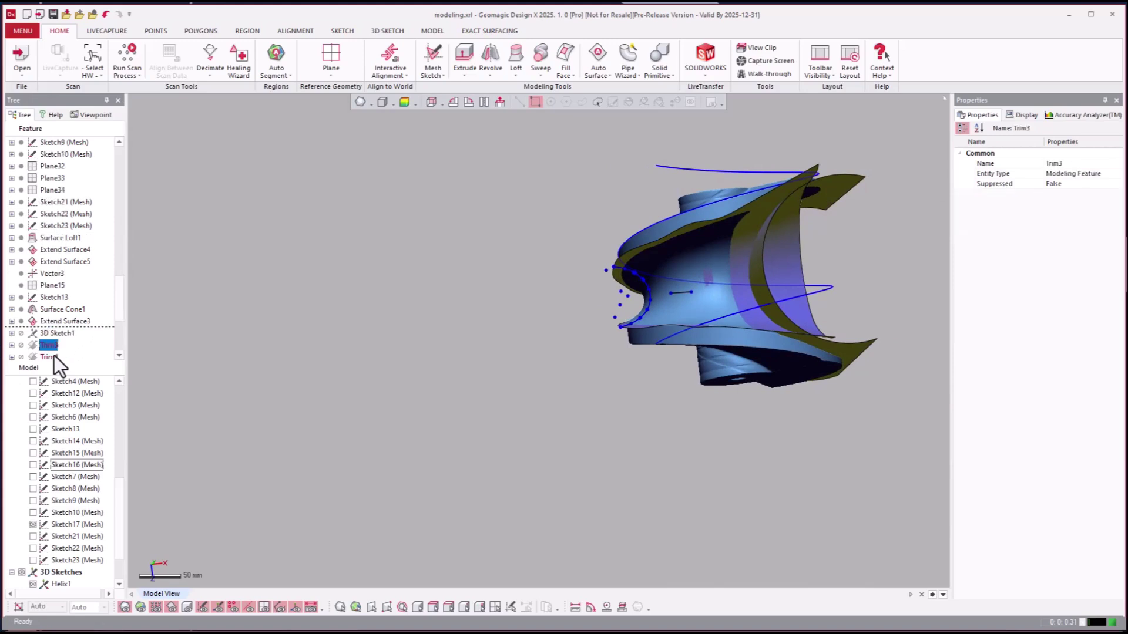
{"action": "right_click", "coordinate": [54, 356]}
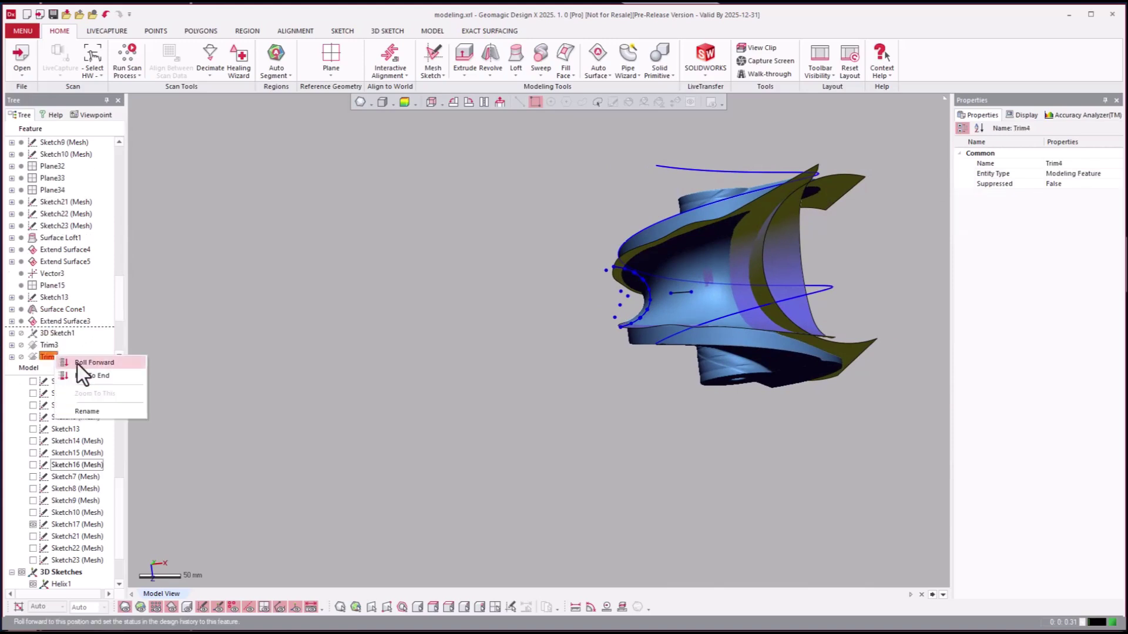
{"action": "left_click", "coordinate": [82, 361]}
{"action": "right_click_drag", "start_coordinate": [262, 352], "coordinate": [329, 361]}
{"action": "key", "text": "ctrl+1"}
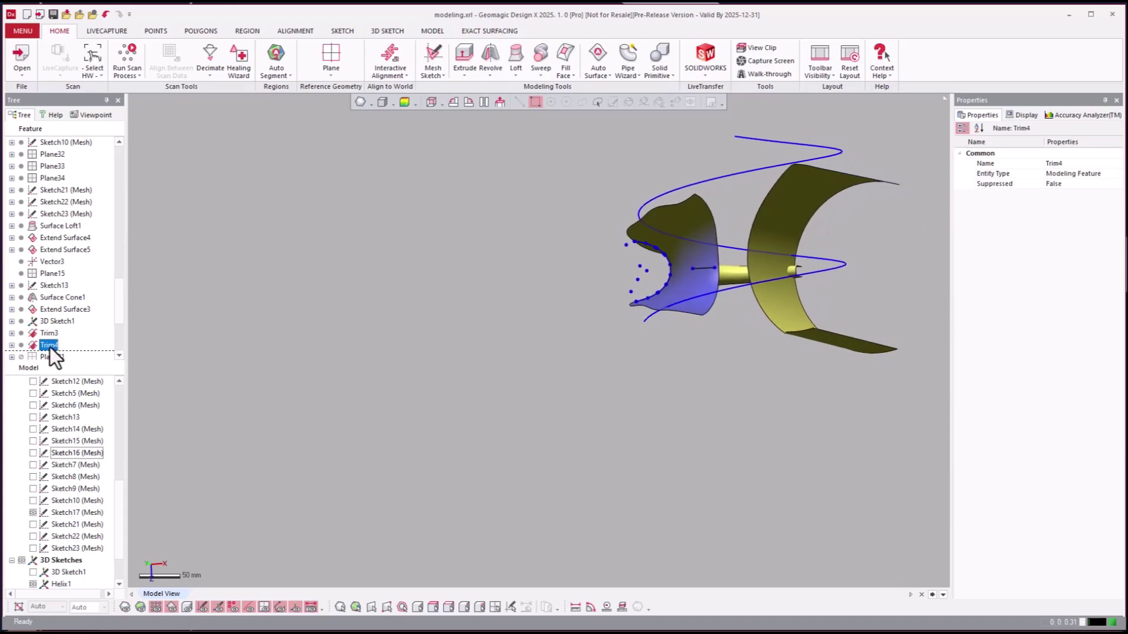
- Roll the history forward to Surface Loft3 and view the loft bridging the two trimmed surfaces
{"action": "left_click", "coordinate": [59, 309]}
{"action": "scroll", "coordinate": [58, 316], "scroll_direction": "down", "scroll_amount": 3}
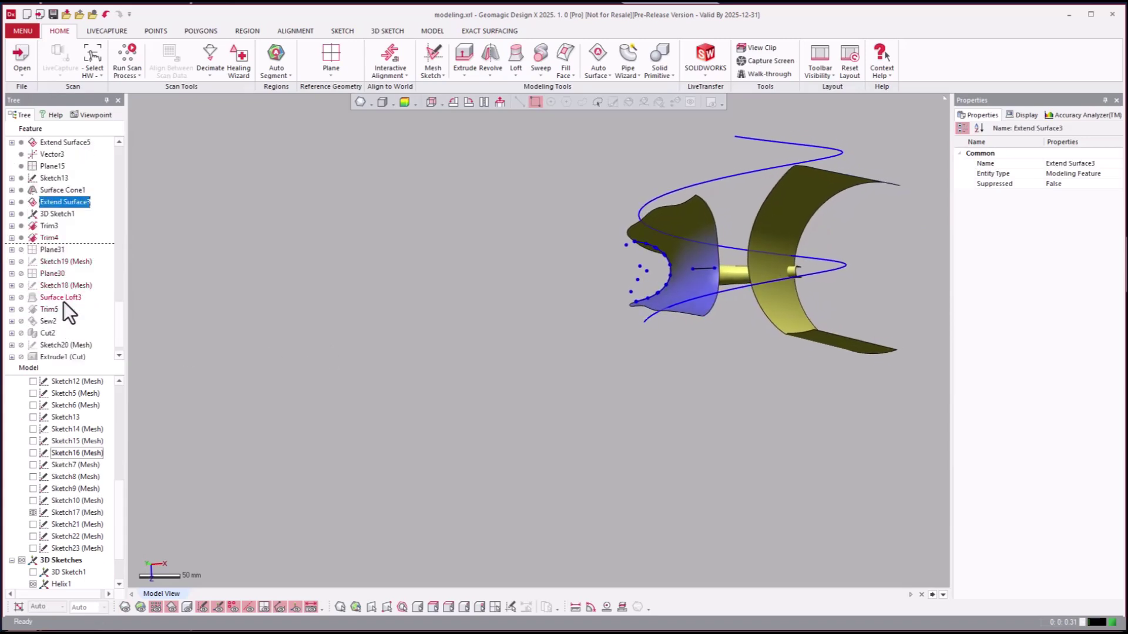
{"action": "left_click", "coordinate": [51, 297]}
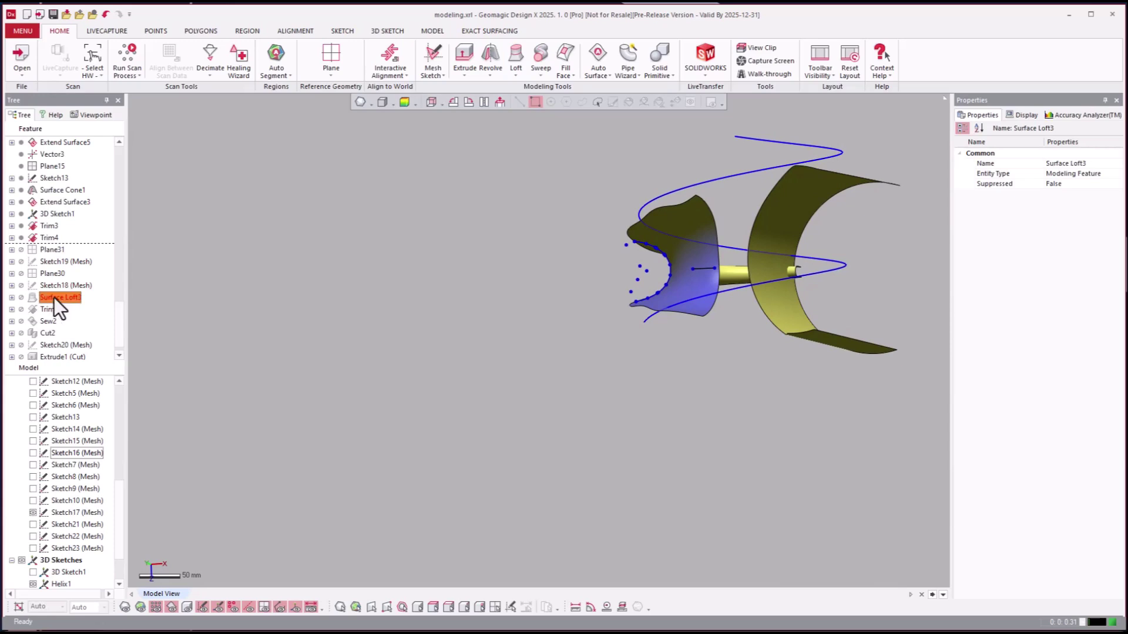
{"action": "right_click", "coordinate": [52, 298]}
{"action": "left_click", "coordinate": [69, 299]}
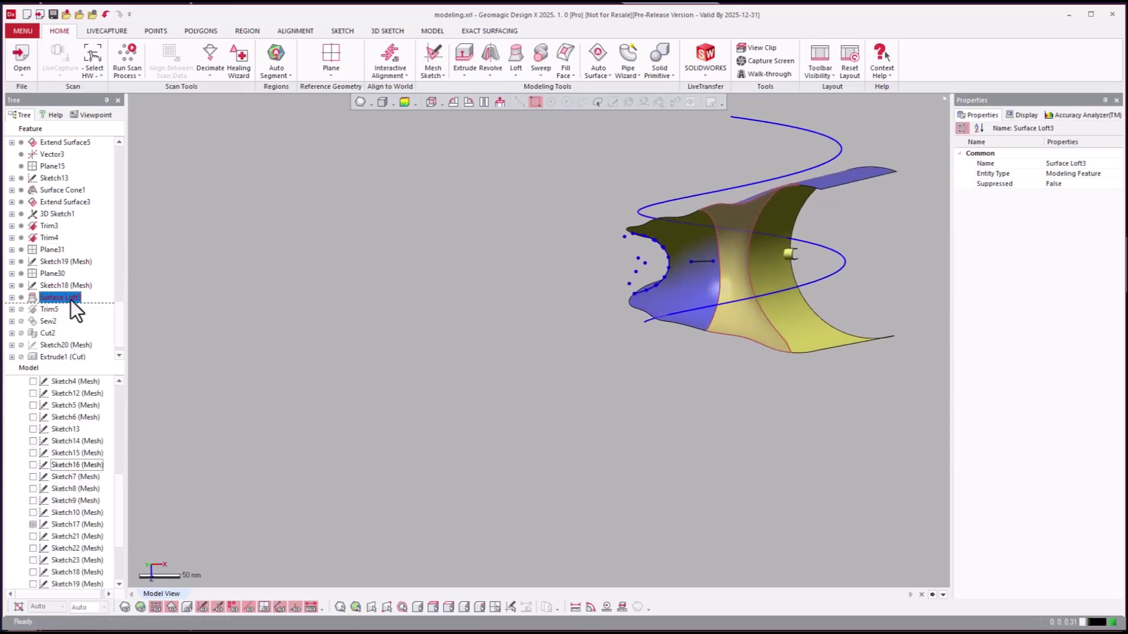
- Roll the history forward to Trim5 and examine the trimmed surfaces from several angles
{"action": "right_click", "coordinate": [51, 312]}
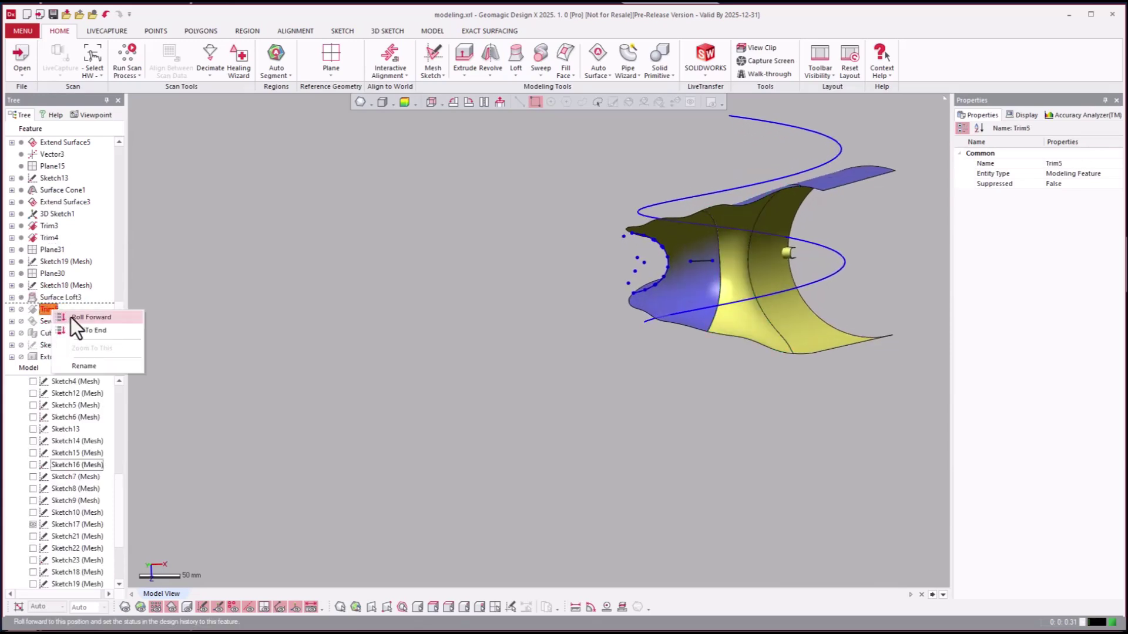
{"action": "left_click", "coordinate": [71, 318]}
{"action": "right_click_drag", "start_coordinate": [441, 362], "coordinate": [278, 347]}
{"action": "right_click_drag", "start_coordinate": [548, 272], "coordinate": [449, 391]}
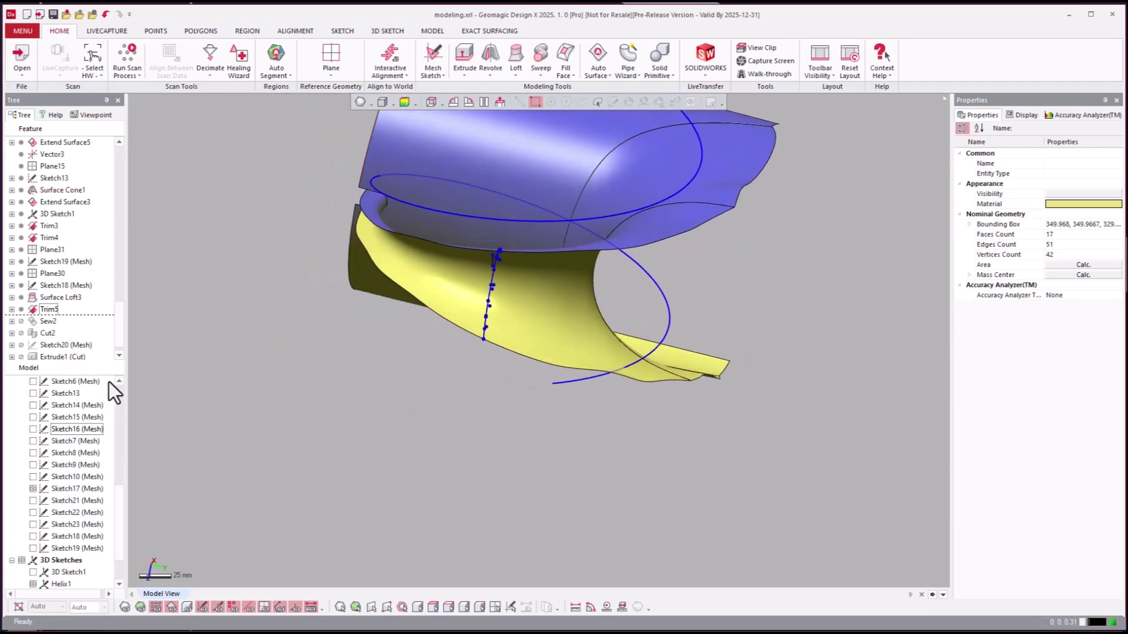
- Roll the history forward to Cut2, hide Helix1, and inspect the solid cut by the sewn surface
{"action": "left_click", "coordinate": [46, 321]}
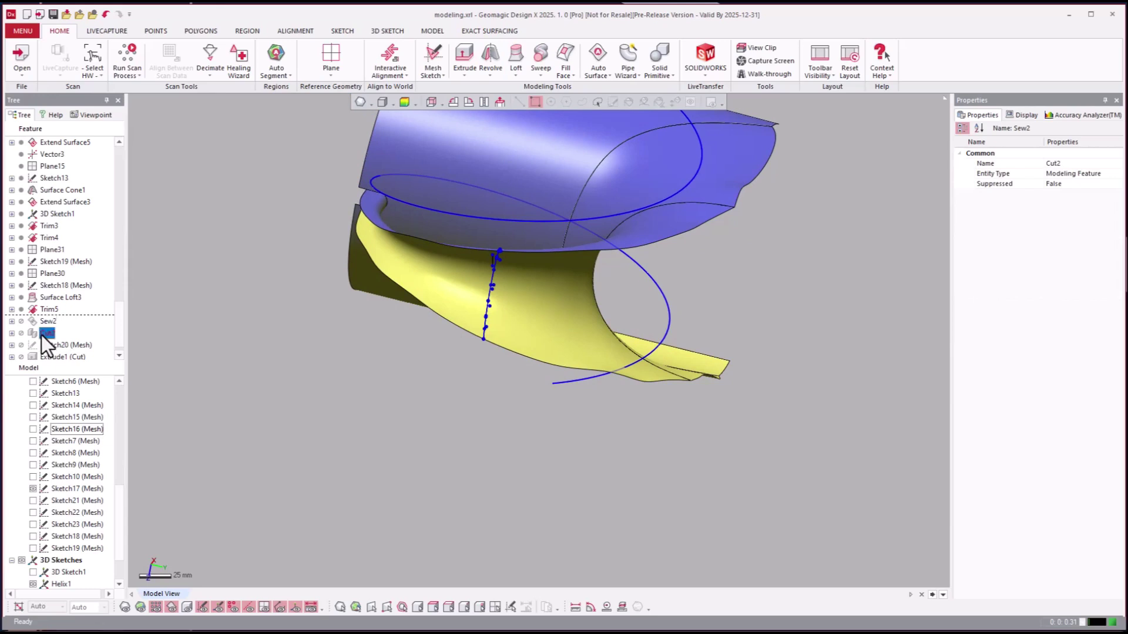
{"action": "right_click", "coordinate": [41, 335]}
{"action": "left_click", "coordinate": [58, 340]}
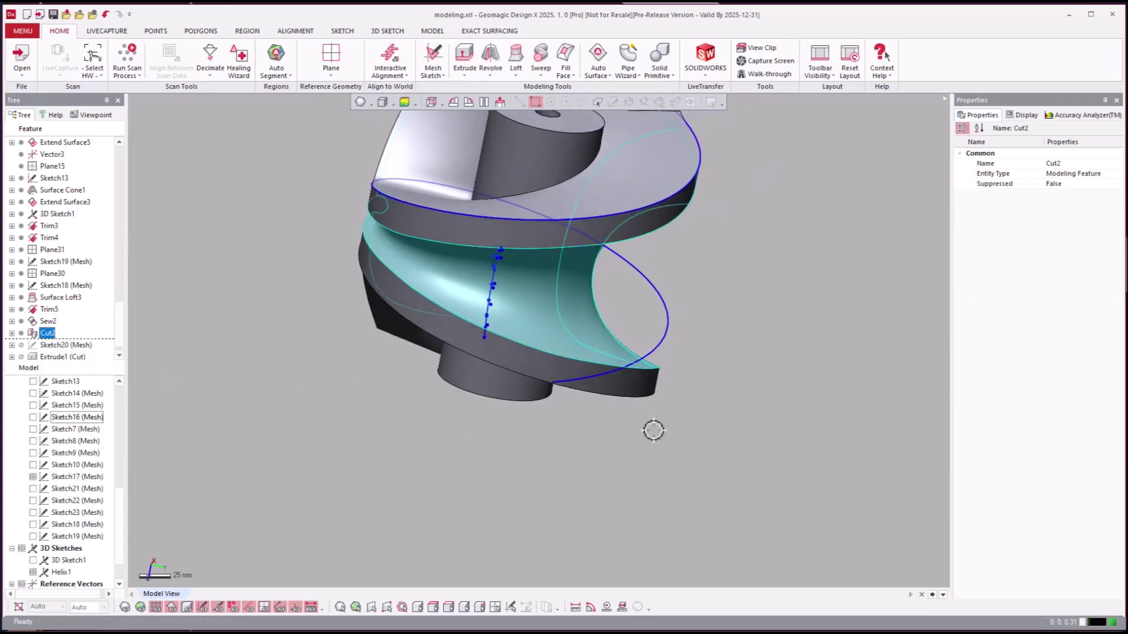
{"action": "right_click_drag", "start_coordinate": [652, 428], "coordinate": [129, 437]}
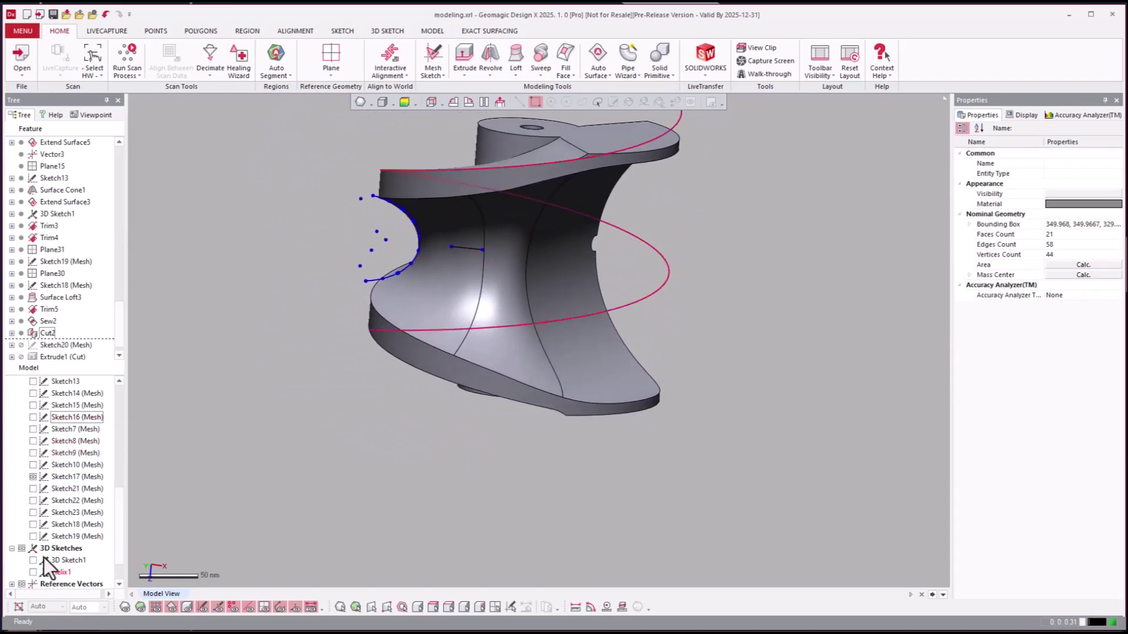
{"action": "right_click_drag", "start_coordinate": [428, 478], "coordinate": [202, 284]}
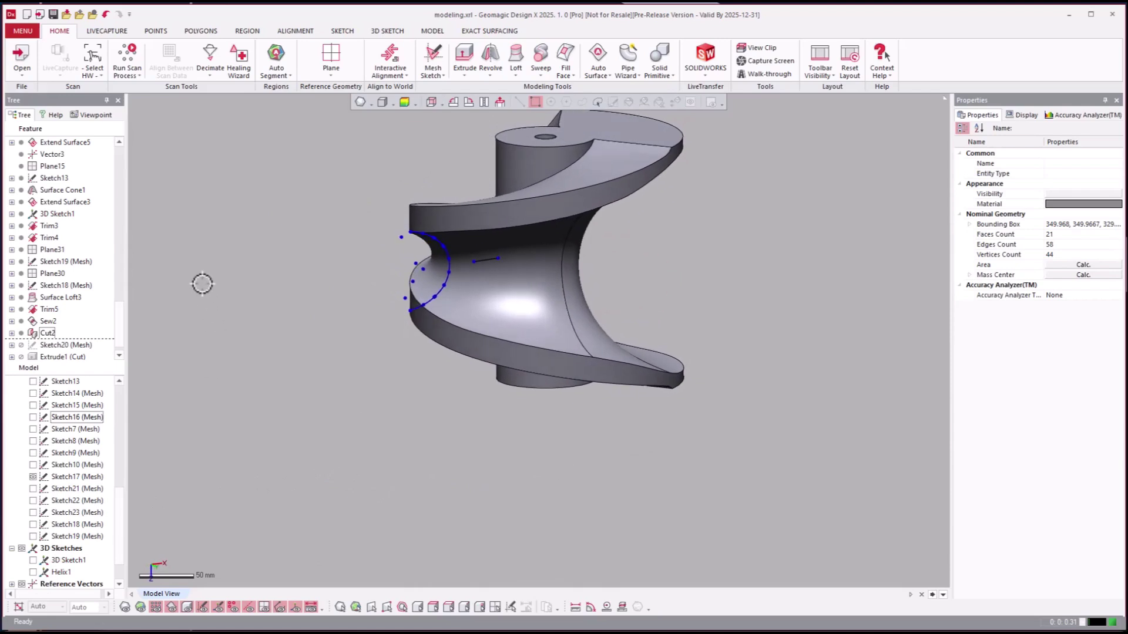
- Roll the history forward to Extrude1 (Cut), hide Sketch17 (Mesh), and view the finished body with its keyed bore
{"action": "scroll", "coordinate": [70, 275], "scroll_direction": "down", "scroll_amount": 1}
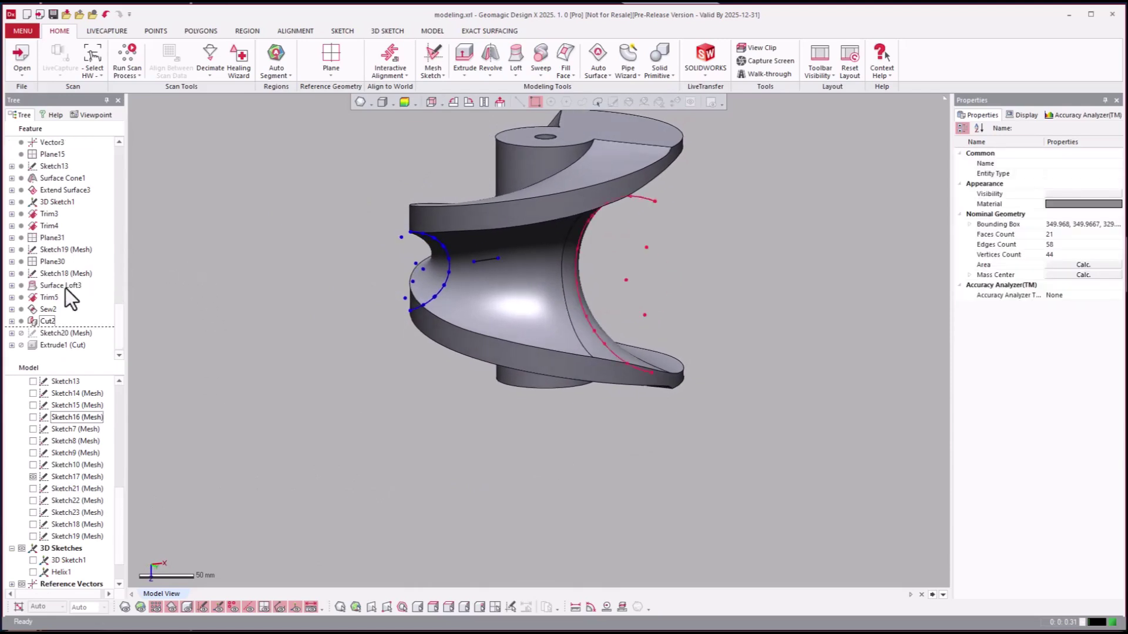
{"action": "left_click", "coordinate": [51, 347]}
{"action": "right_click", "coordinate": [52, 348]}
{"action": "left_click", "coordinate": [86, 355]}
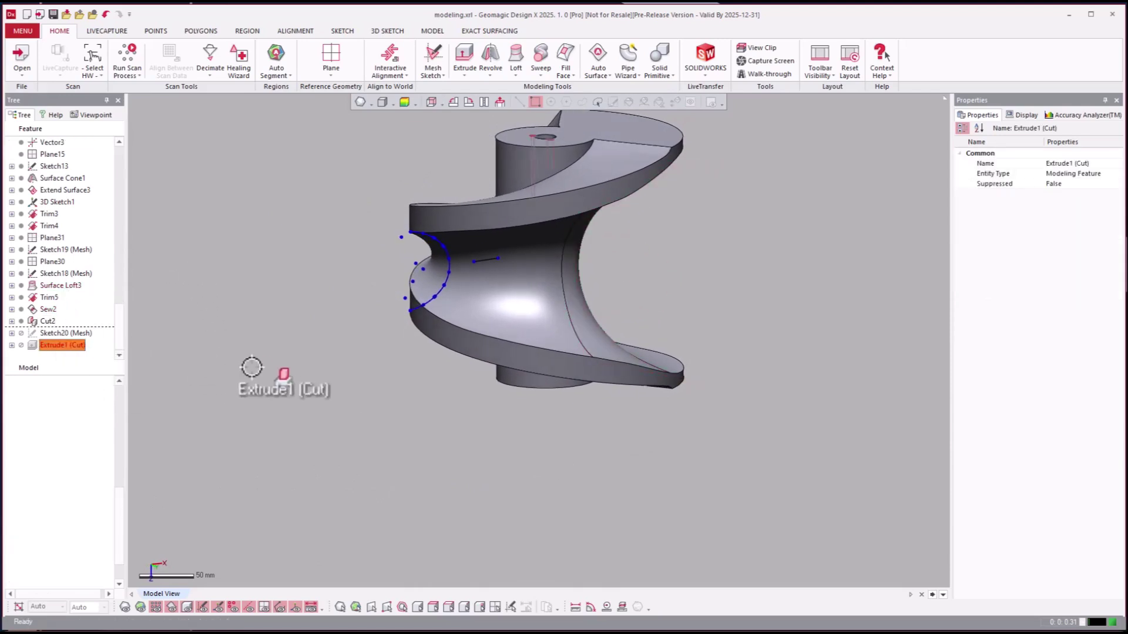
{"action": "mouse_move", "coordinate": [274, 374]}
{"action": "right_mouse_down"}
{"action": "mouse_move", "coordinate": [526, 126]}
{"action": "mouse_move", "coordinate": [525, 154]}
{"action": "mouse_move", "coordinate": [502, 179]}
{"action": "mouse_move", "coordinate": [239, 324]}
{"action": "mouse_move", "coordinate": [126, 408]}
{"action": "mouse_move", "coordinate": [100, 447]}
{"action": "right_mouse_up"}
{"action": "left_click", "coordinate": [65, 512]}
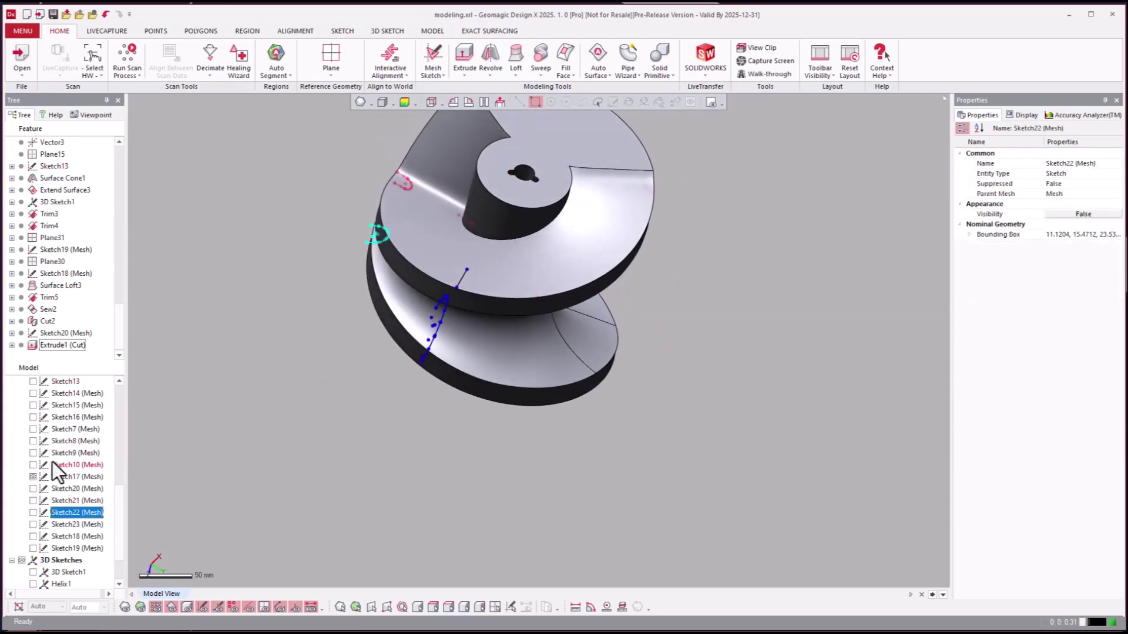
{"action": "mouse_move", "coordinate": [331, 440]}
{"action": "right_mouse_down"}
{"action": "mouse_move", "coordinate": [863, 408]}
{"action": "mouse_move", "coordinate": [772, 381]}
{"action": "right_mouse_up"}
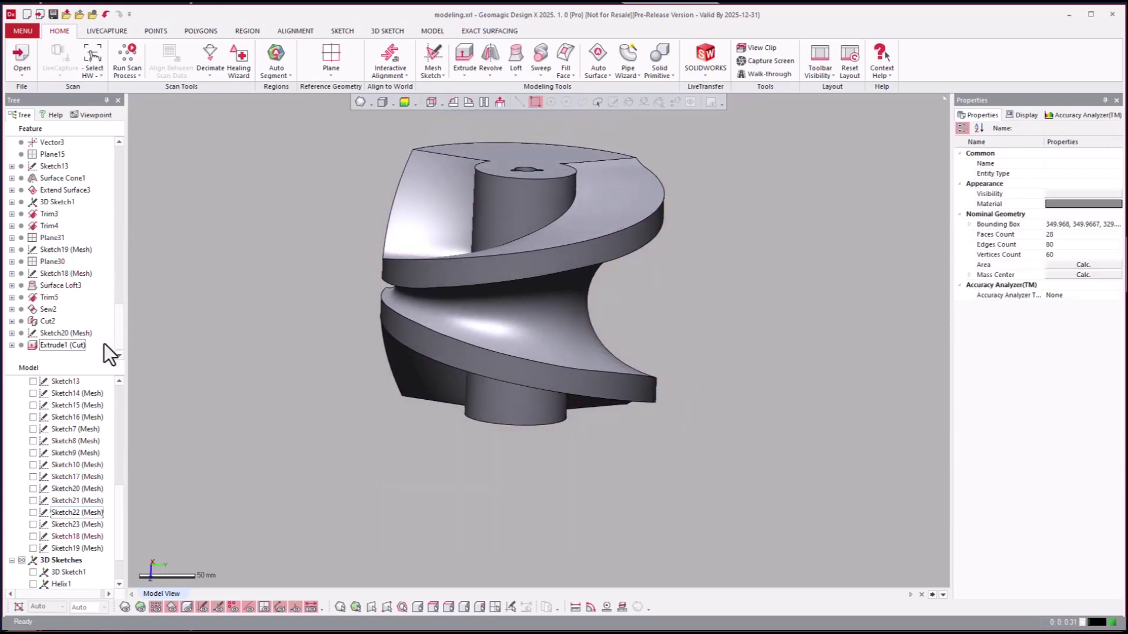
- Highlight the helical groove face made by Cut2 and follow it around the finished body
{"action": "mouse_move", "coordinate": [121, 334]}
{"action": "left_mouse_down"}
{"action": "mouse_move", "coordinate": [143, 175]}
{"action": "mouse_move", "coordinate": [111, 343]}
{"action": "left_mouse_up"}
{"action": "right_click_drag", "start_coordinate": [255, 394], "coordinate": [453, 353]}
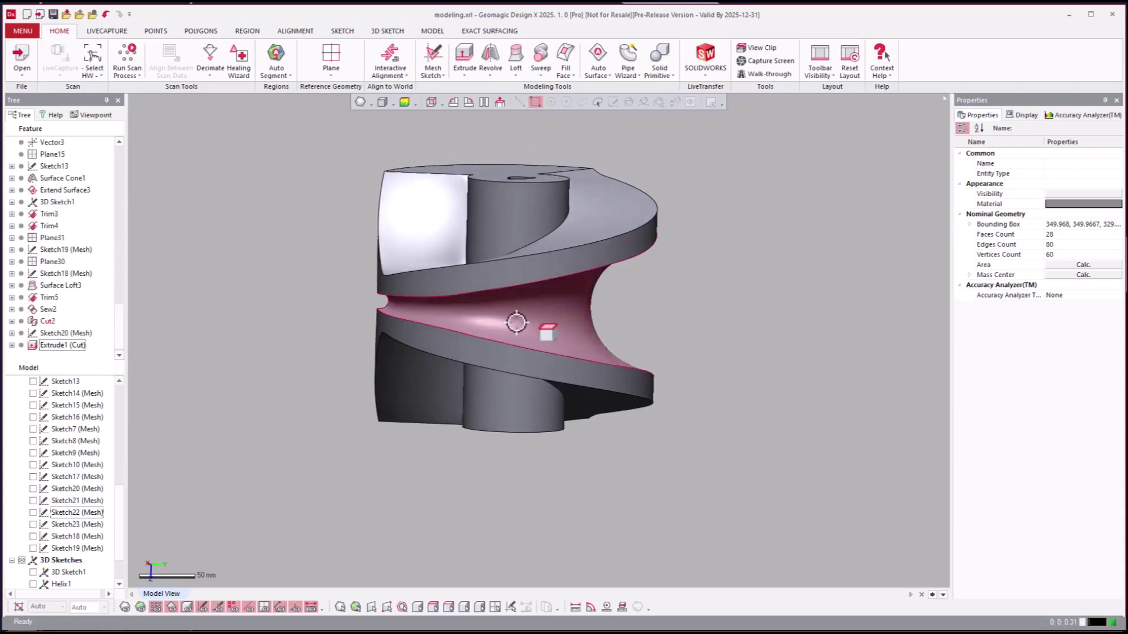
{"action": "left_click", "coordinate": [517, 390]}
{"action": "right_click_drag", "start_coordinate": [795, 370], "coordinate": [796, 371]}
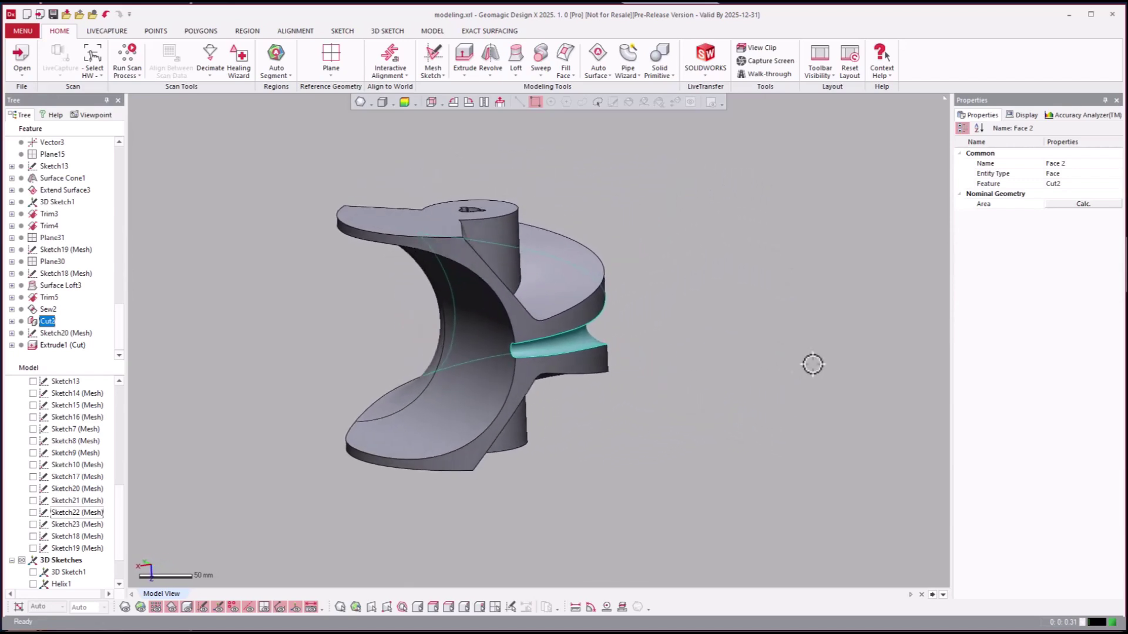
{"action": "left_click", "coordinate": [785, 323]}
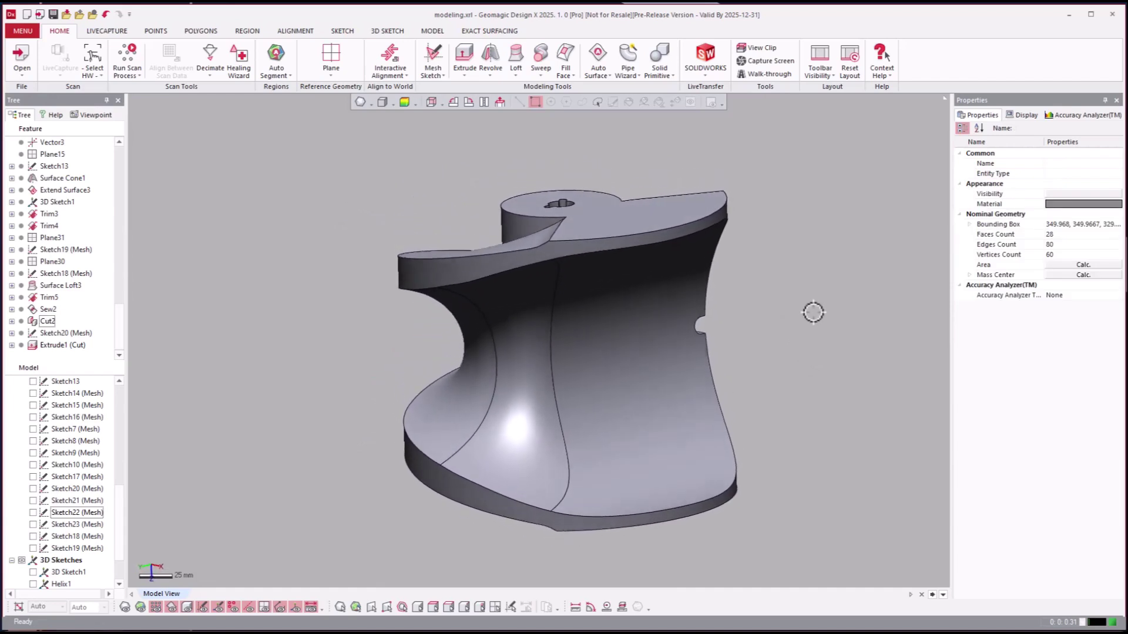
- Examine the wide flared face at the groove's end and the neighbouring lofted transition face by highlighting them
{"action": "left_click", "coordinate": [666, 321]}
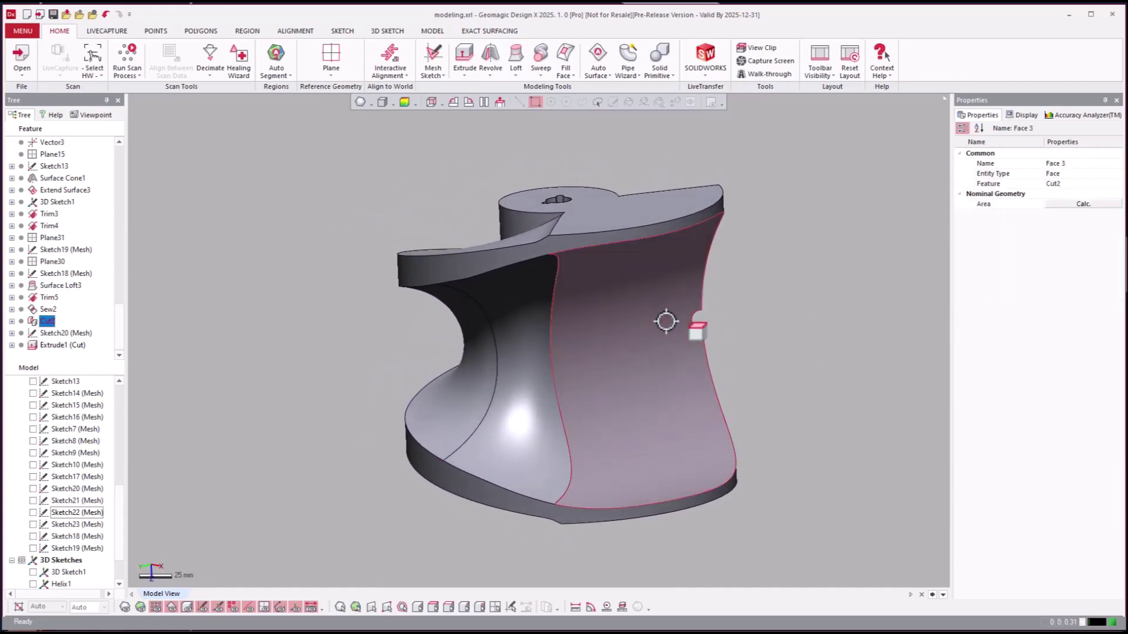
{"action": "left_click", "coordinate": [805, 289]}
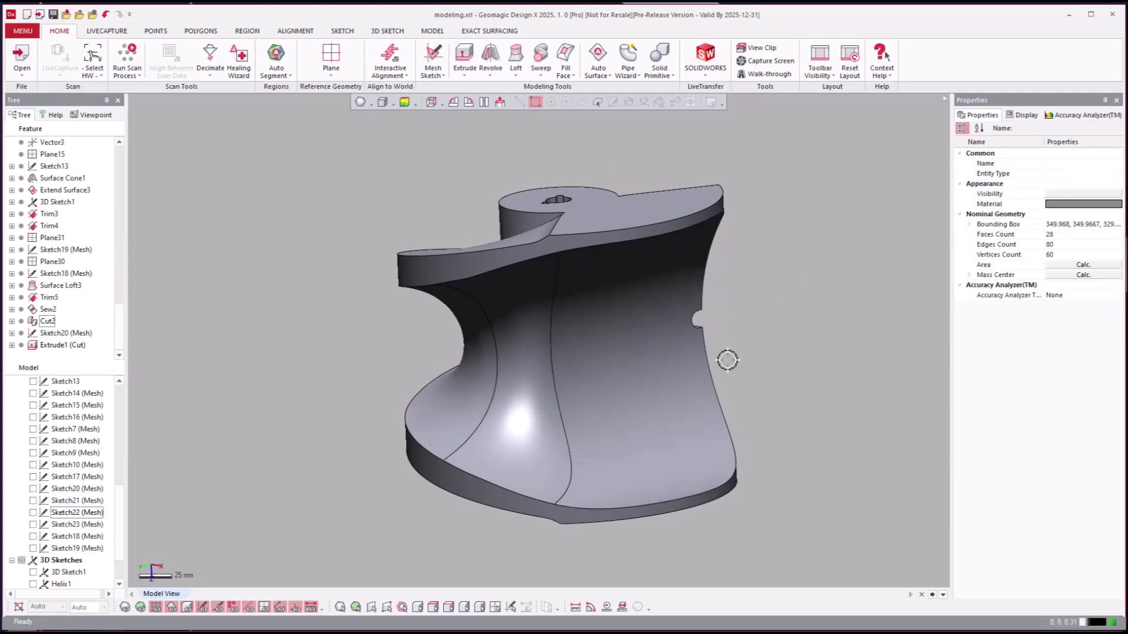
{"action": "left_click", "coordinate": [483, 369]}
{"action": "left_click", "coordinate": [796, 353]}
{"action": "left_click", "coordinate": [654, 333]}
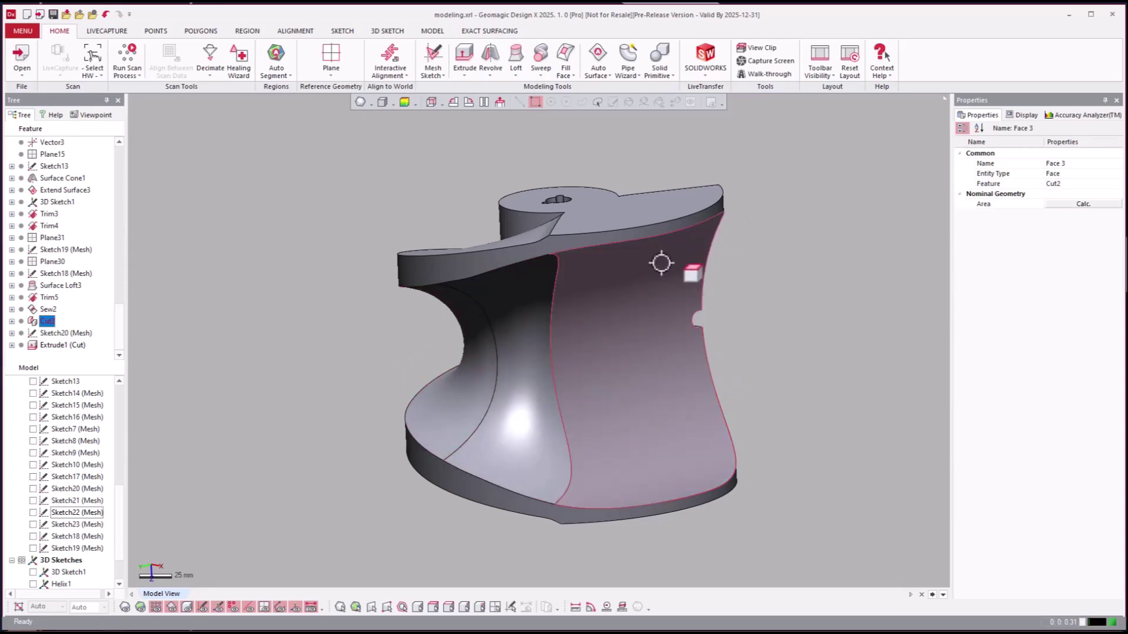
{"action": "left_click", "coordinate": [610, 496]}
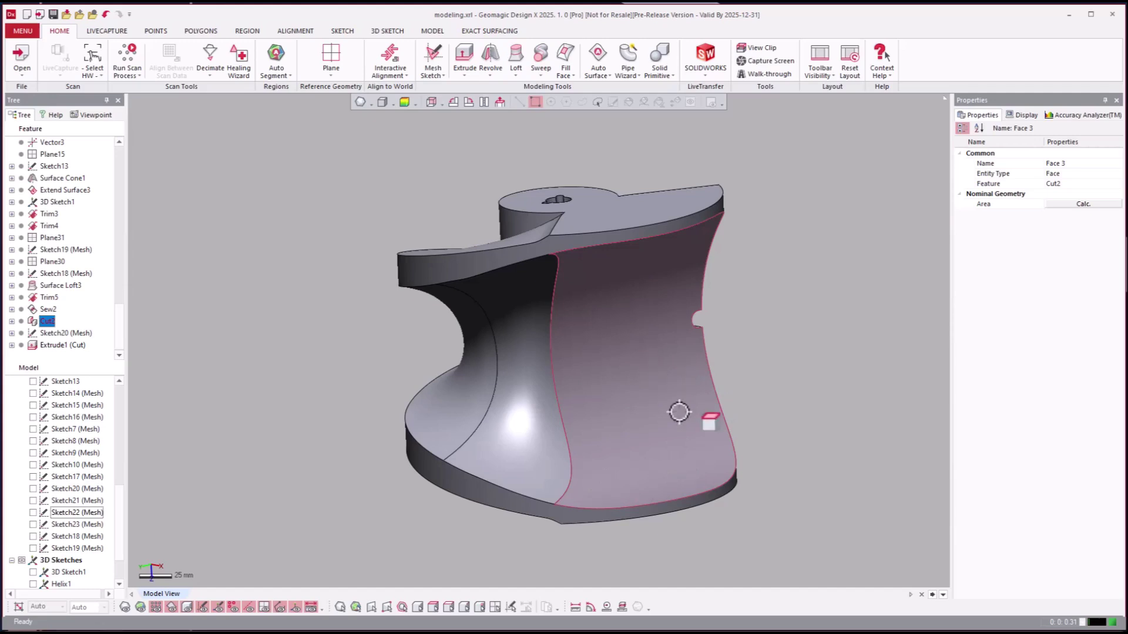
{"action": "left_click", "coordinate": [820, 435]}
{"action": "right_click_drag", "start_coordinate": [818, 425], "coordinate": [754, 408]}
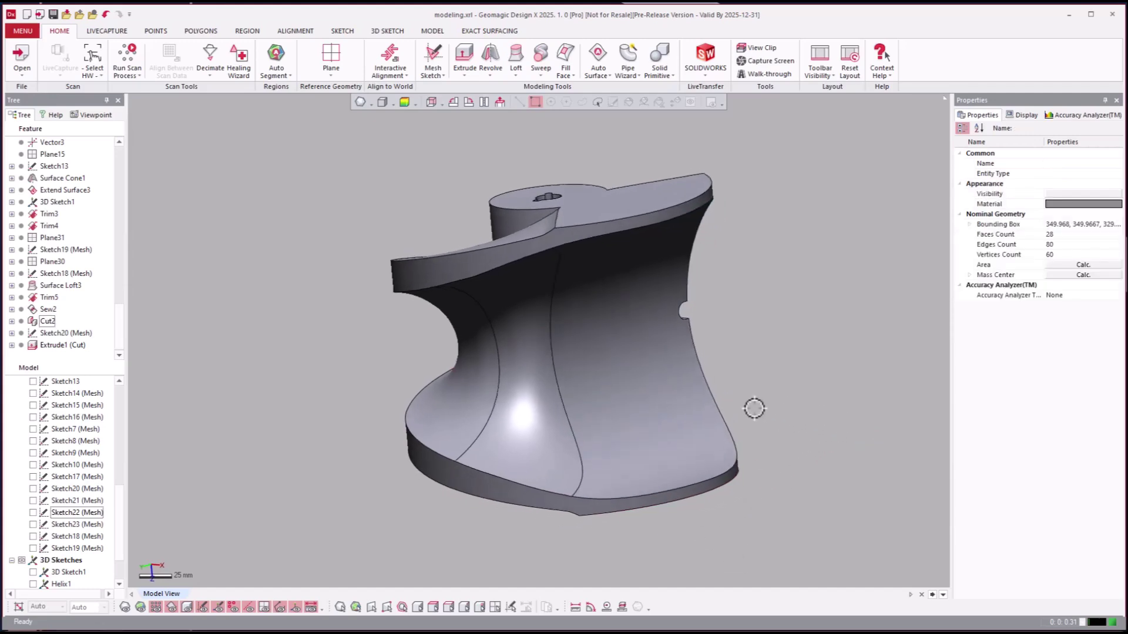